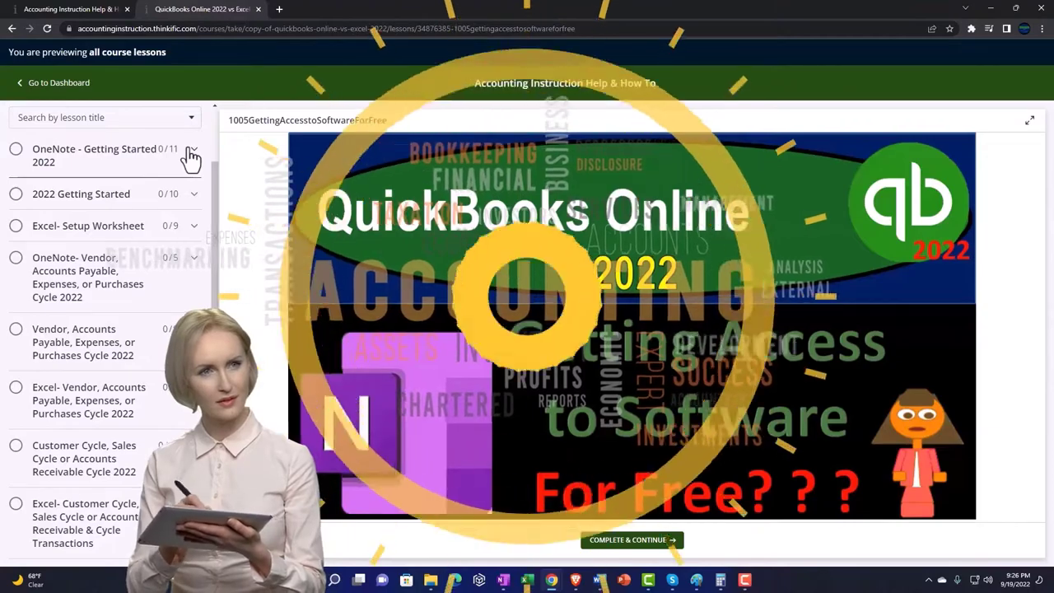
Step: Expand the OneNote - Getting Started 2022 section in the Thinkific lesson sidebar
click(191, 153)
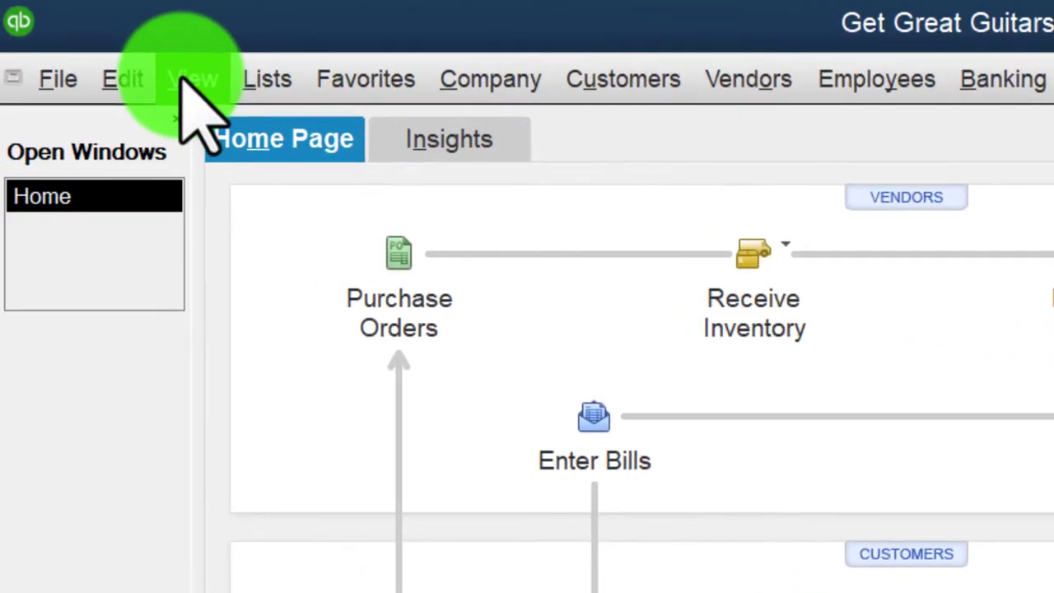
Step: Show the Open Window List and run the standard Profit & Loss ending 12/31/2023
click(193, 79)
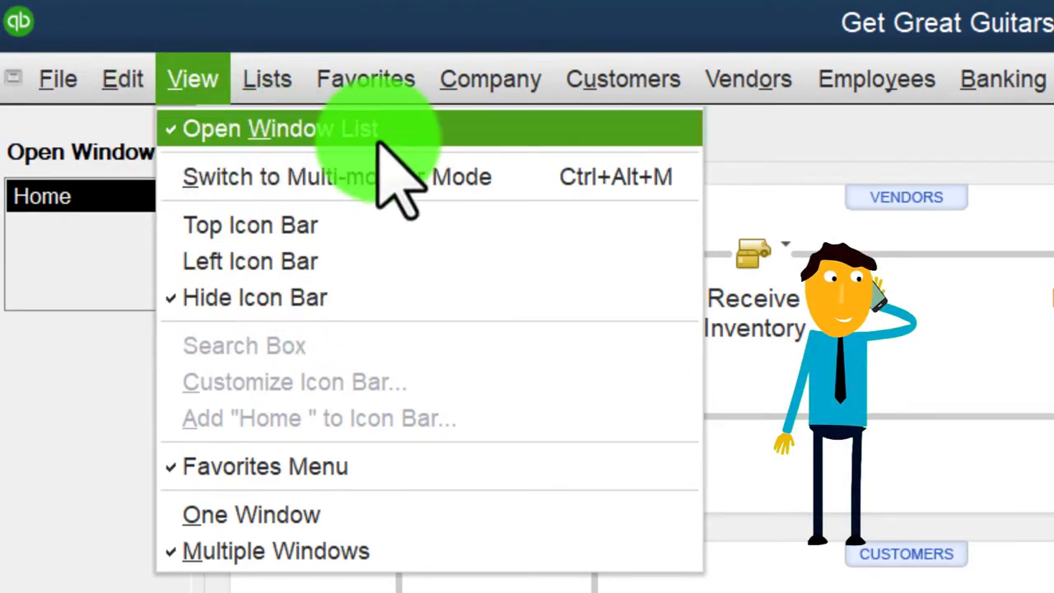
click(77, 369)
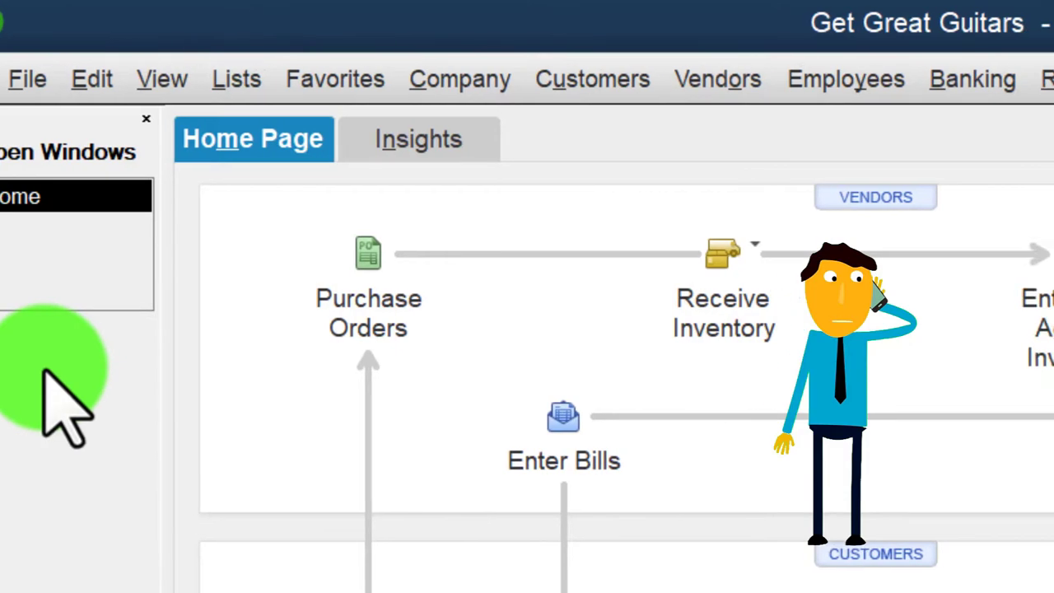
click(543, 80)
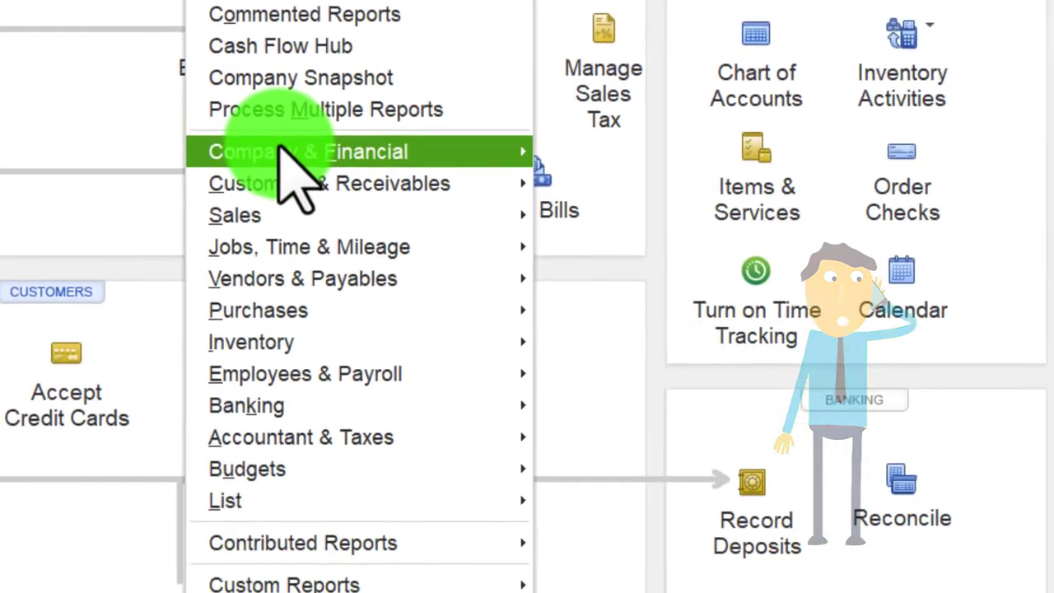
mouse_move(592, 393)
click(946, 394)
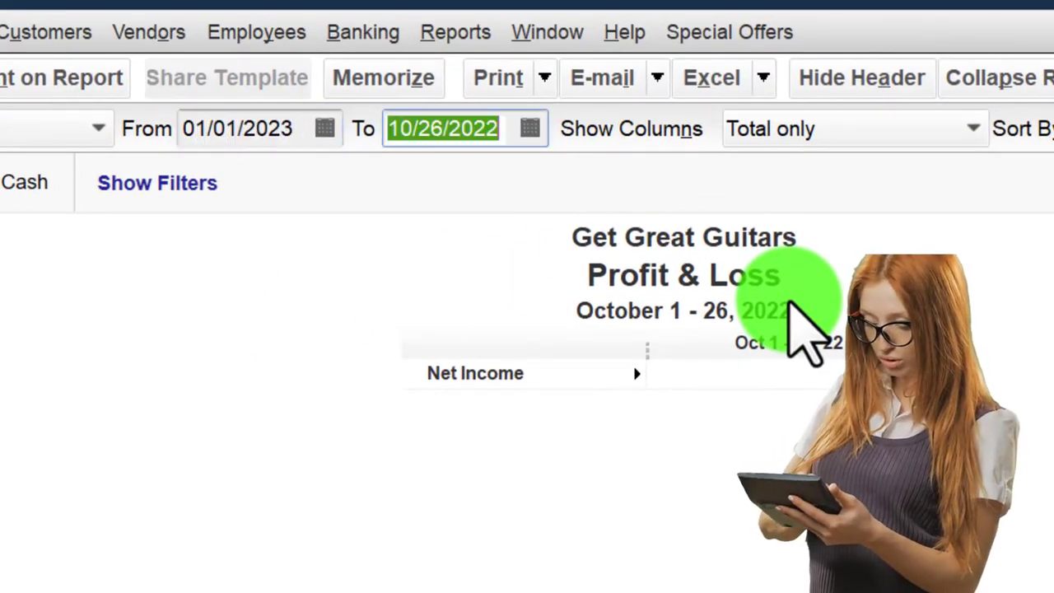
key(Tab)
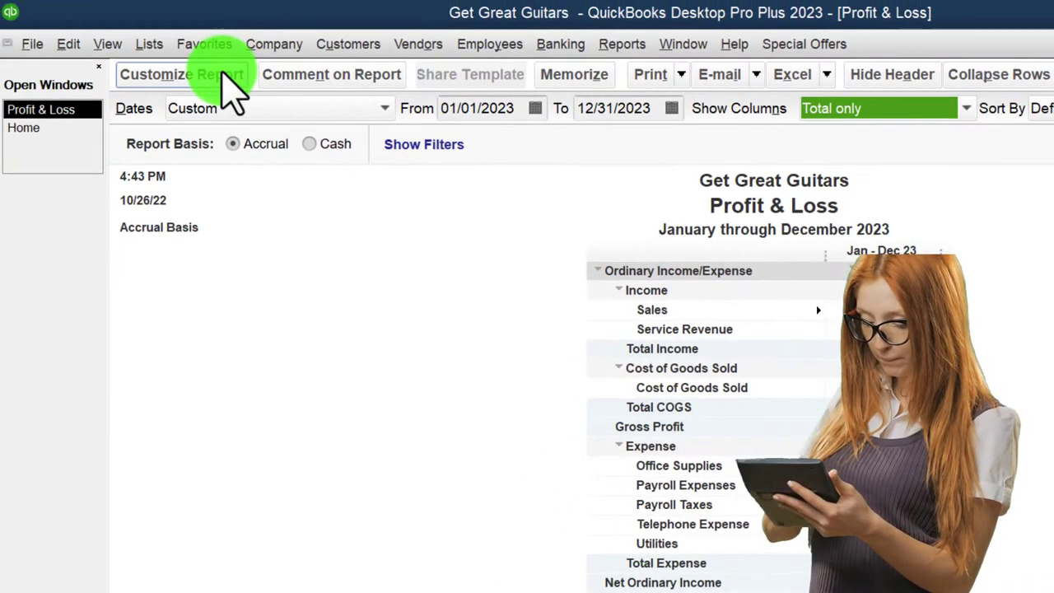
Step: Give the Profit & Loss column labels and all related labels a larger bold font
click(222, 76)
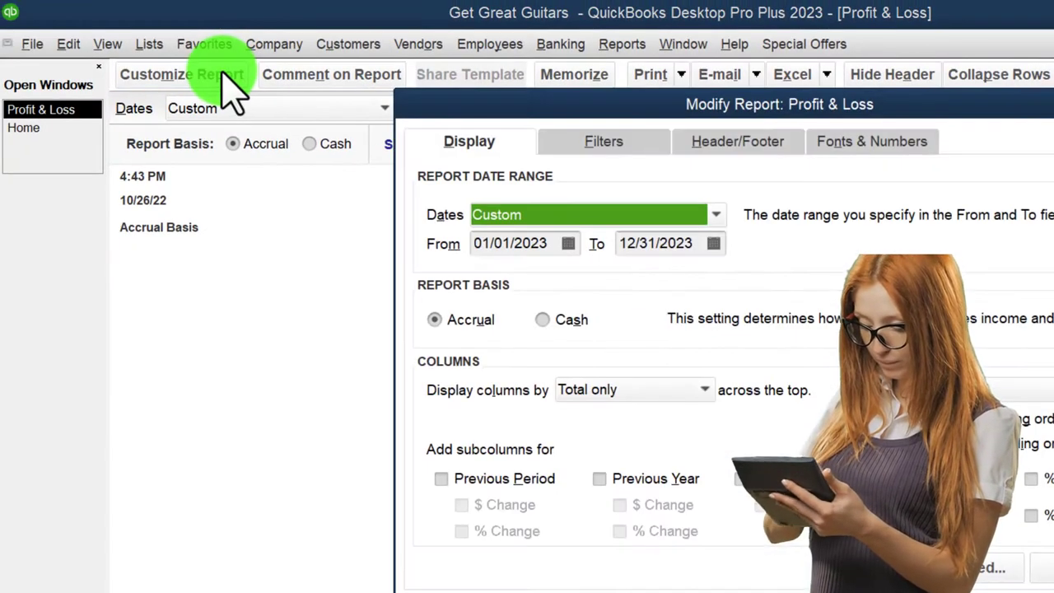
click(856, 149)
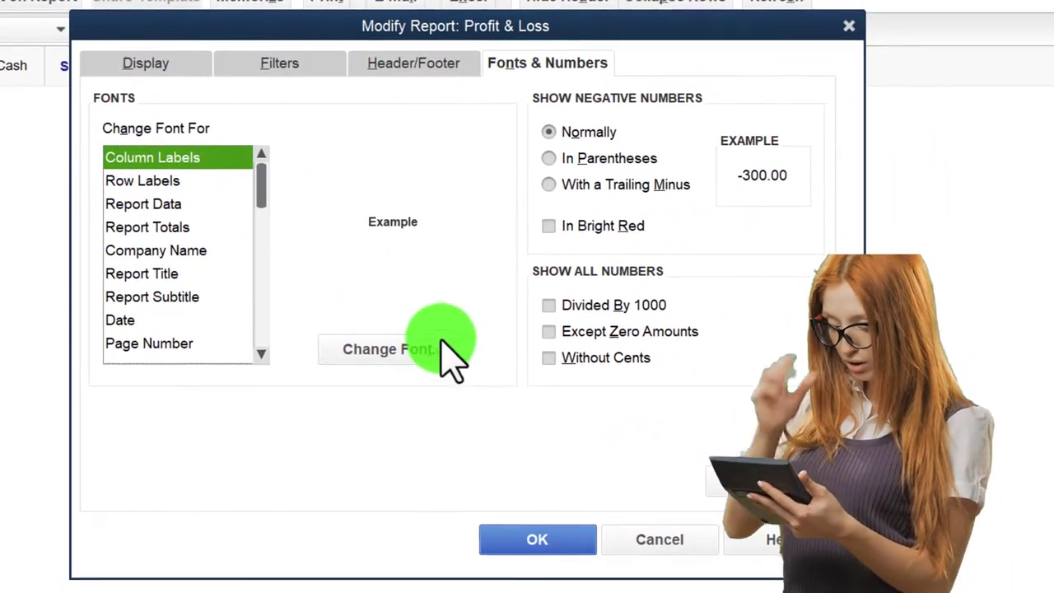
click(435, 348)
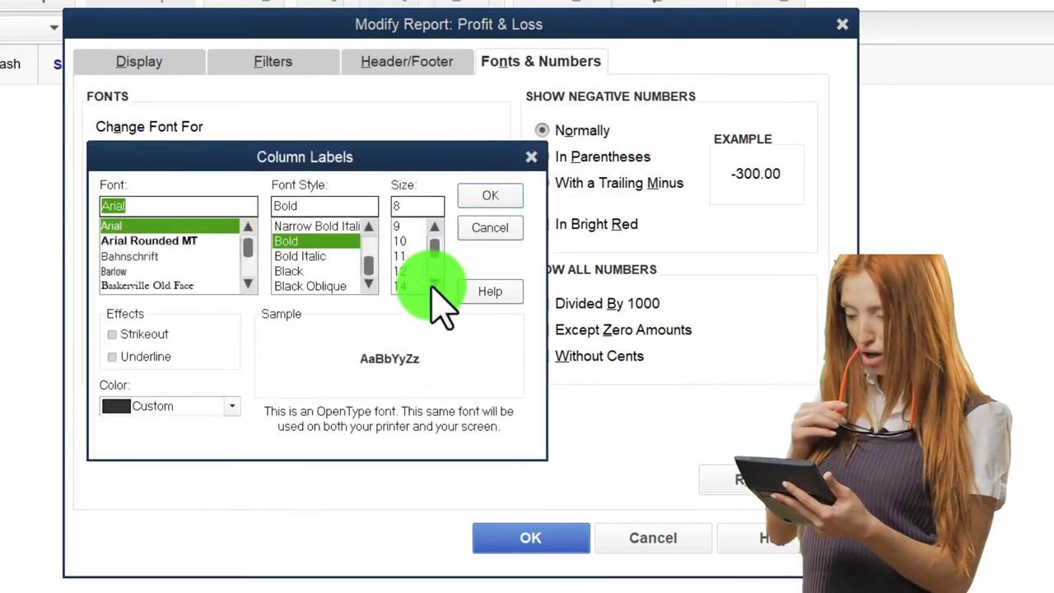
click(489, 196)
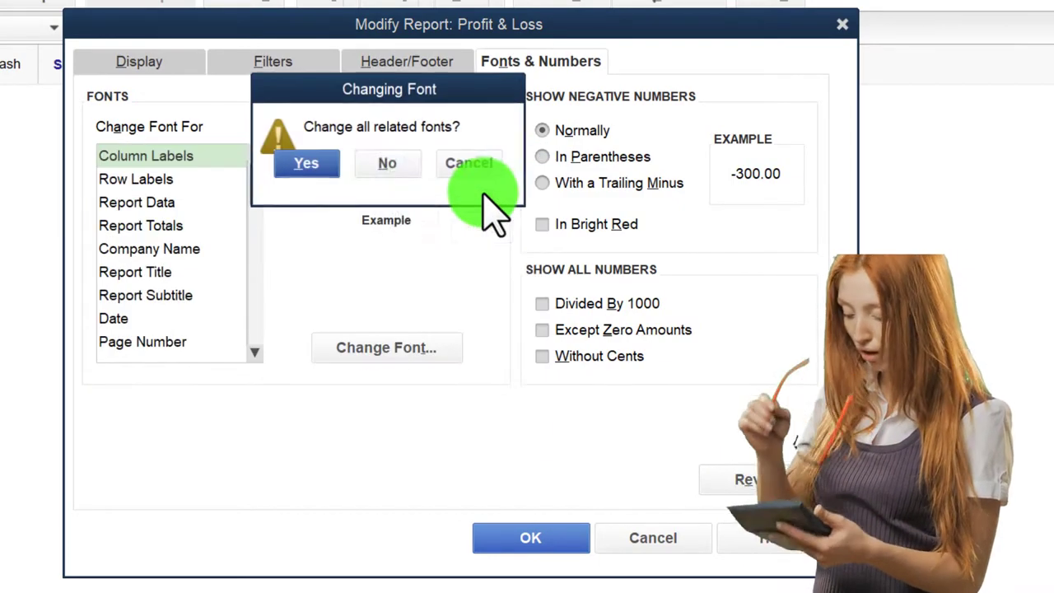
click(306, 165)
click(504, 537)
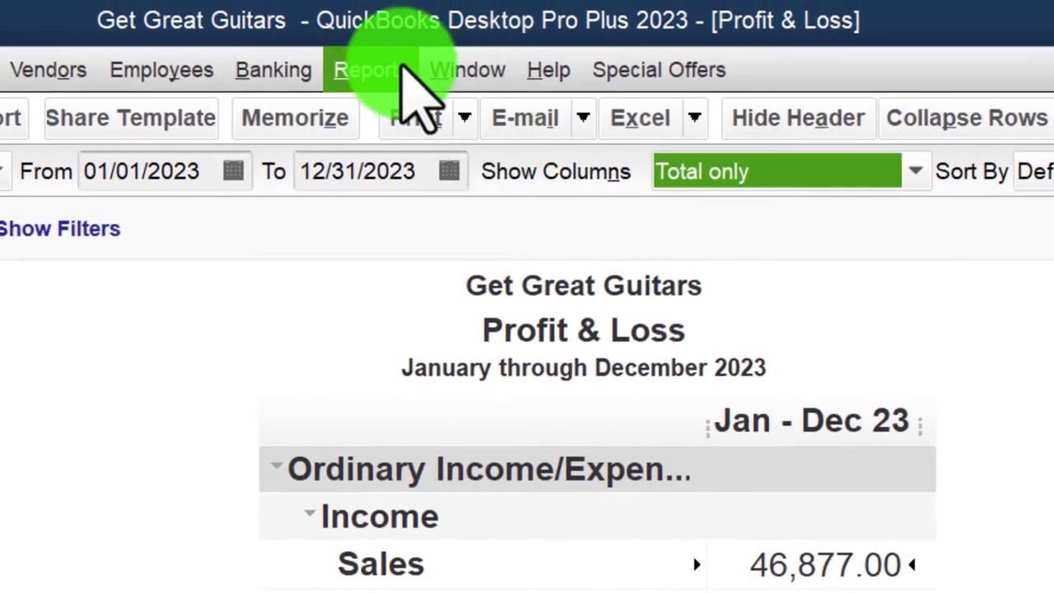
Step: Run the standard Balance Sheet with dates from 01/01/2023 to 12/31/2023
click(383, 56)
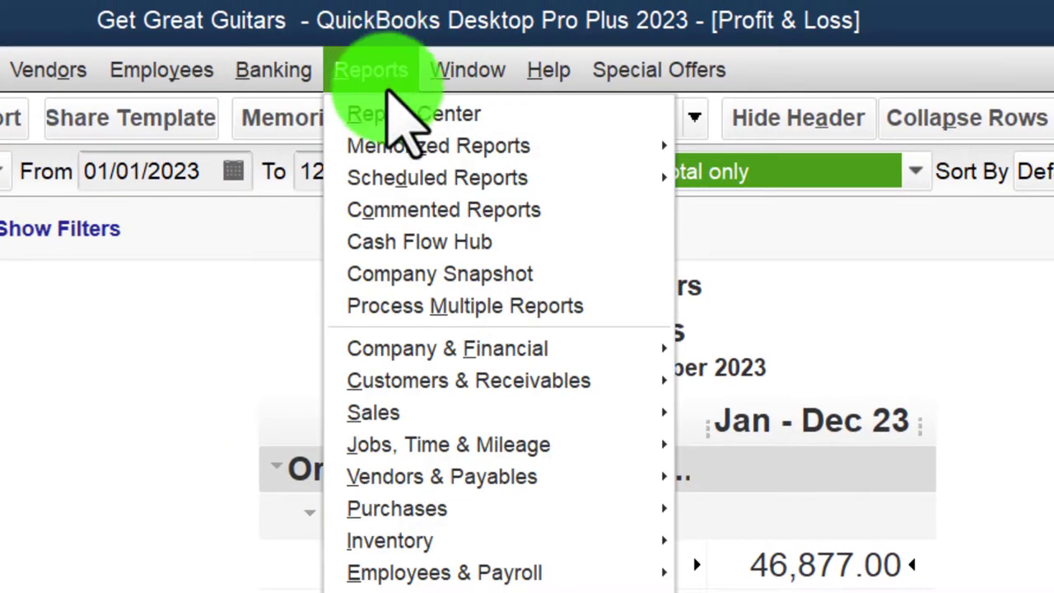
mouse_move(475, 363)
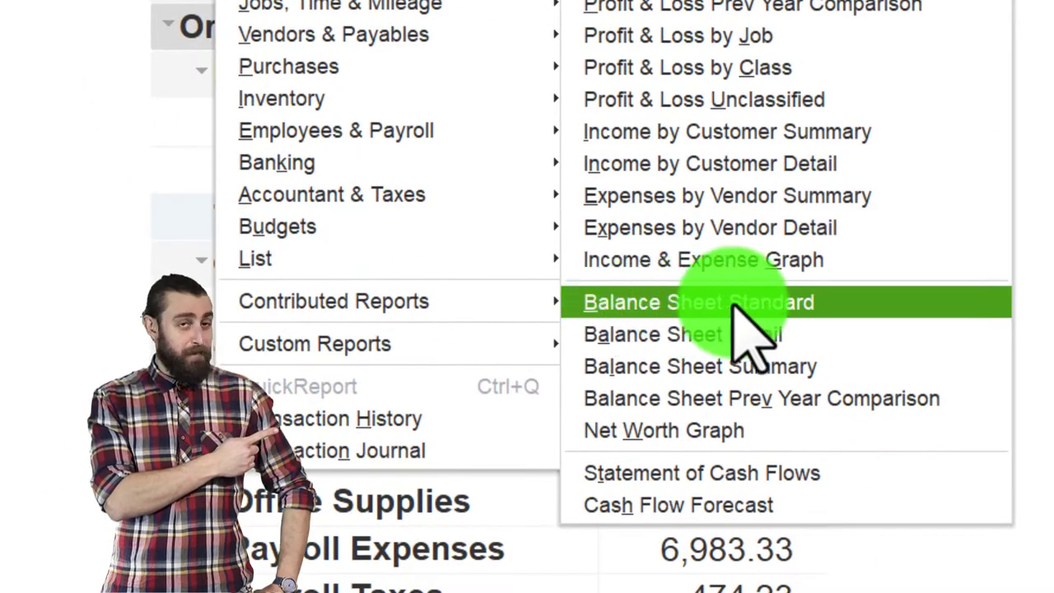
click(897, 307)
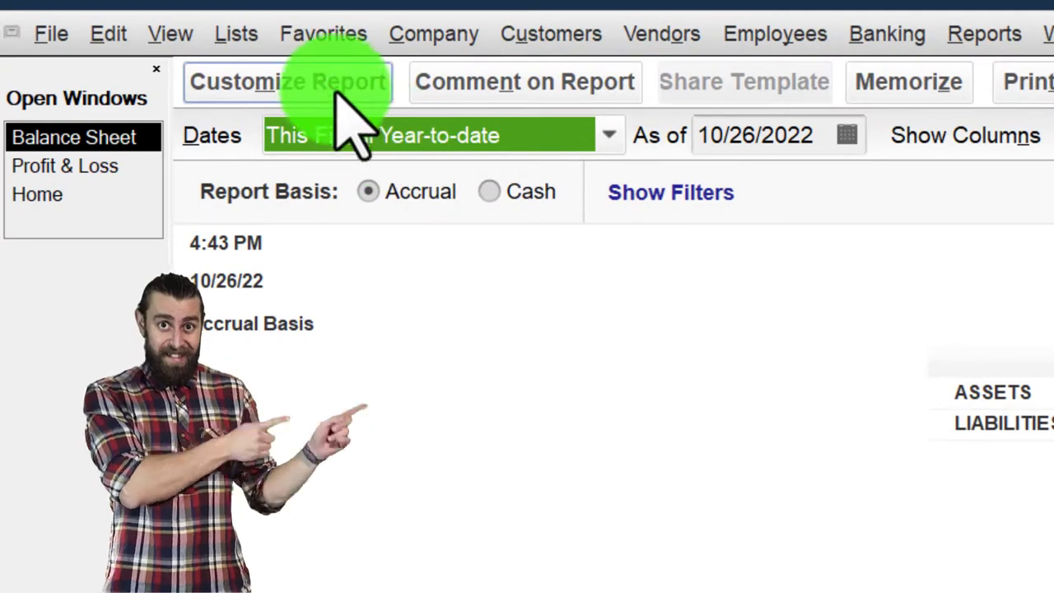
click(338, 82)
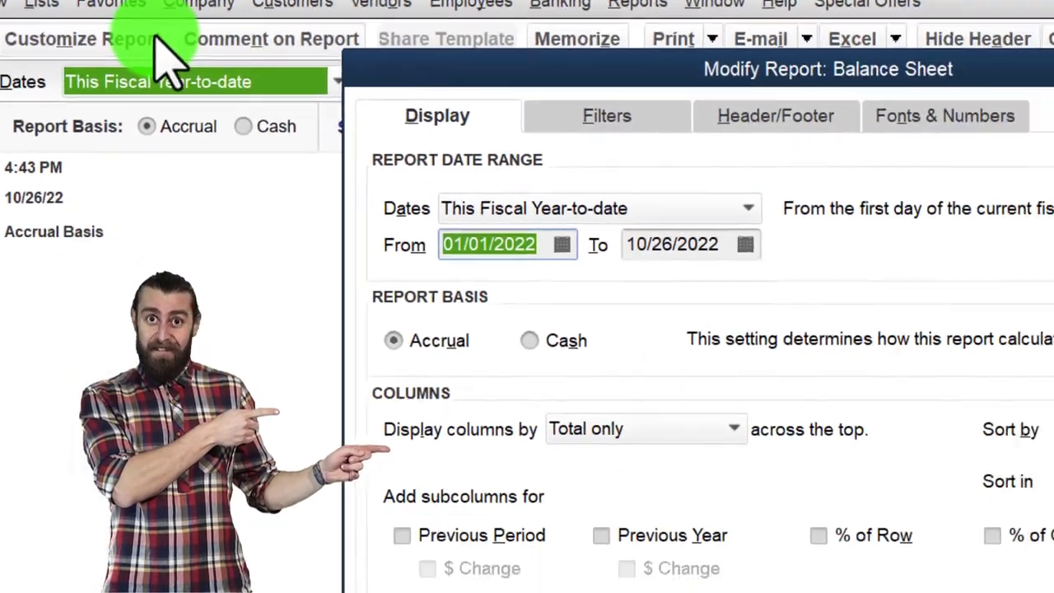
text(0)
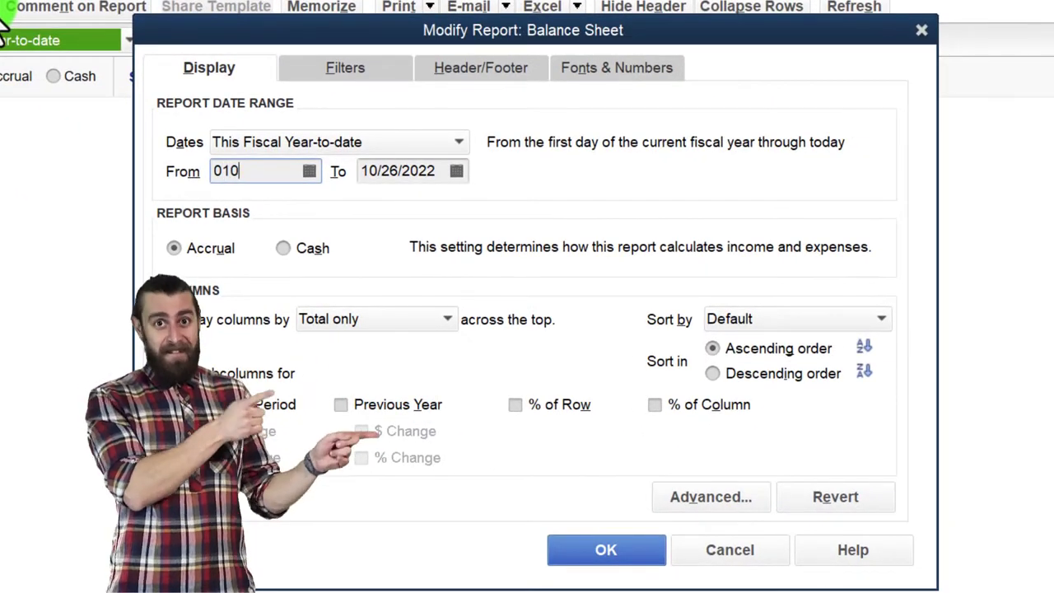
text(1/01/2023)
key(Tab)
text(12312023)
key(Tab)
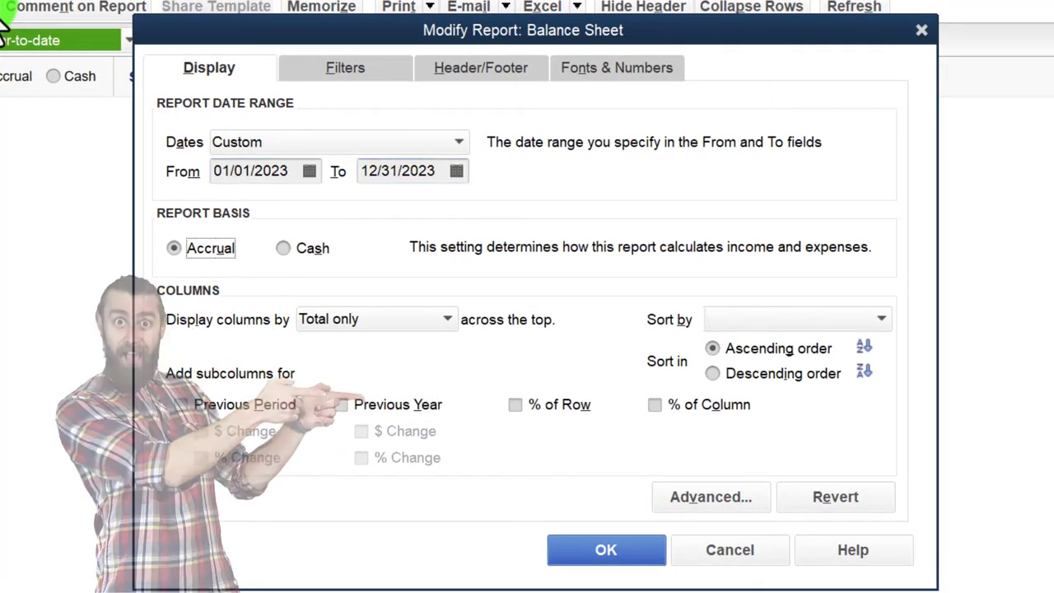
Step: Give the Balance Sheet column labels and all related labels a larger bold font
click(609, 70)
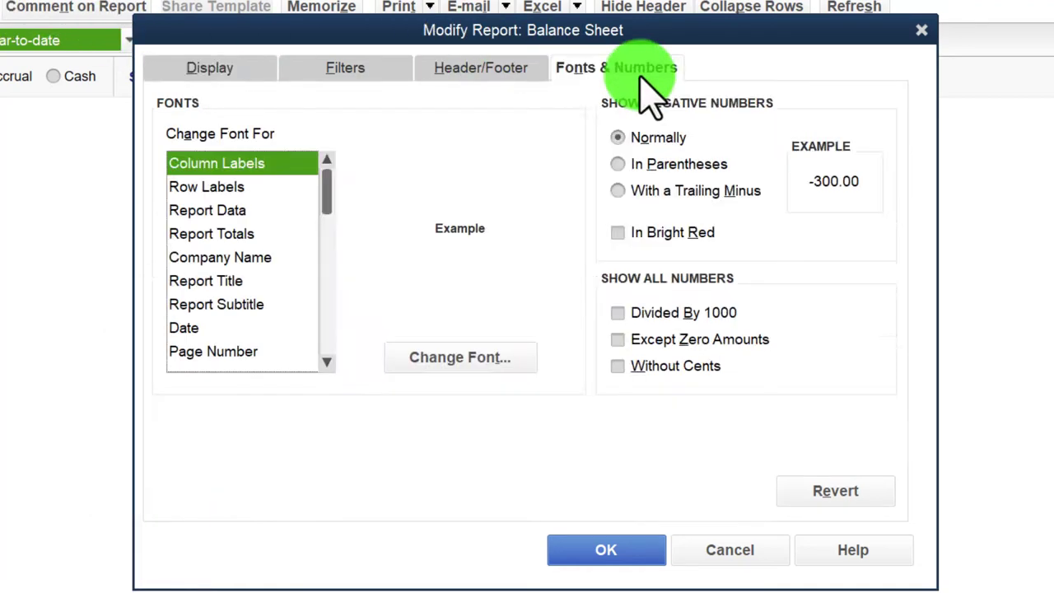
click(500, 358)
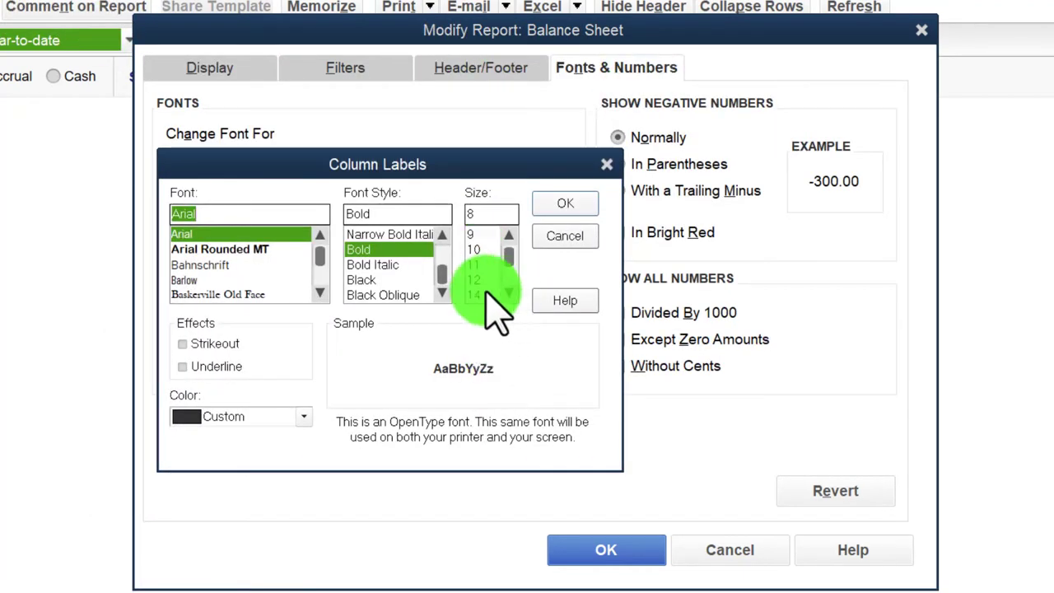
click(553, 210)
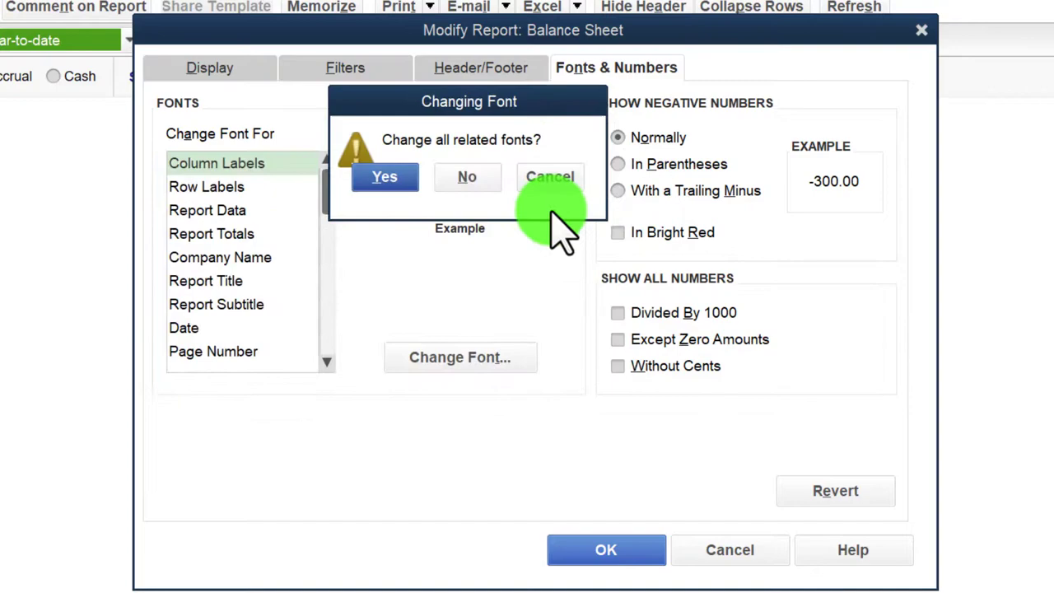
click(387, 178)
click(572, 550)
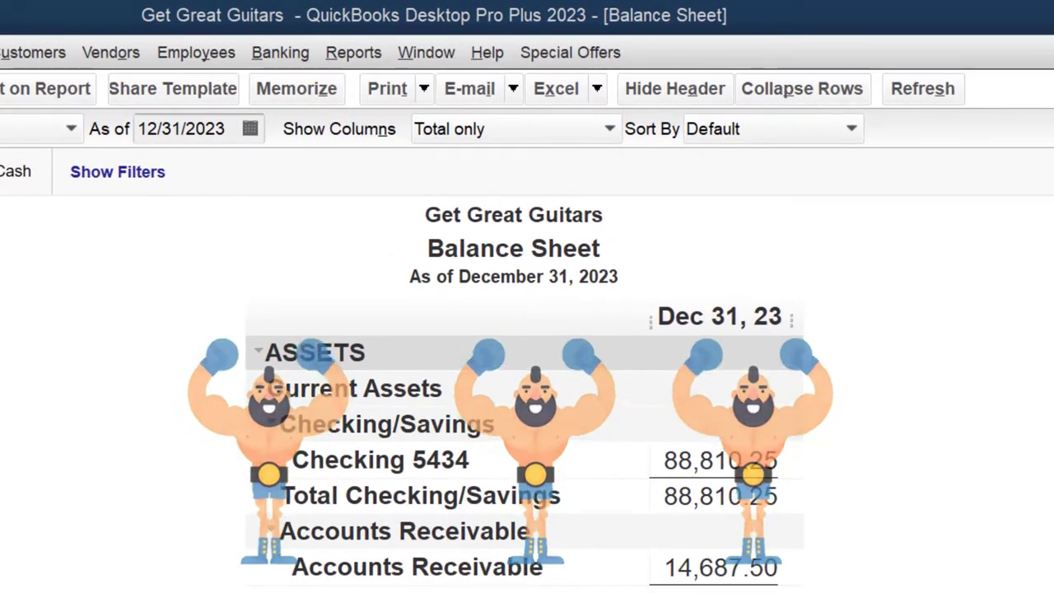
scroll(518, 461, down, 5)
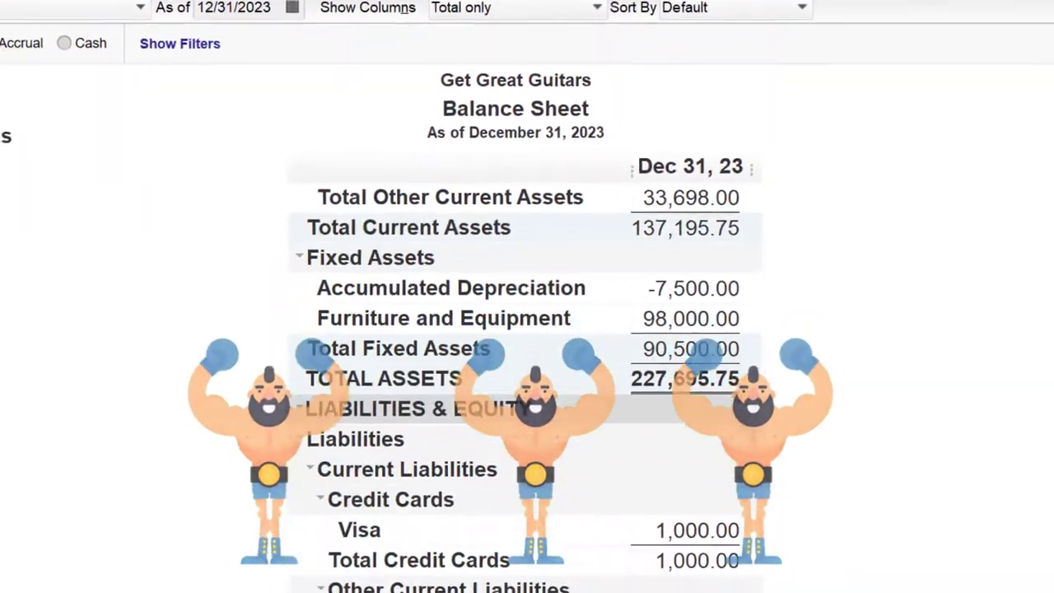
scroll(525, 346, down, 1)
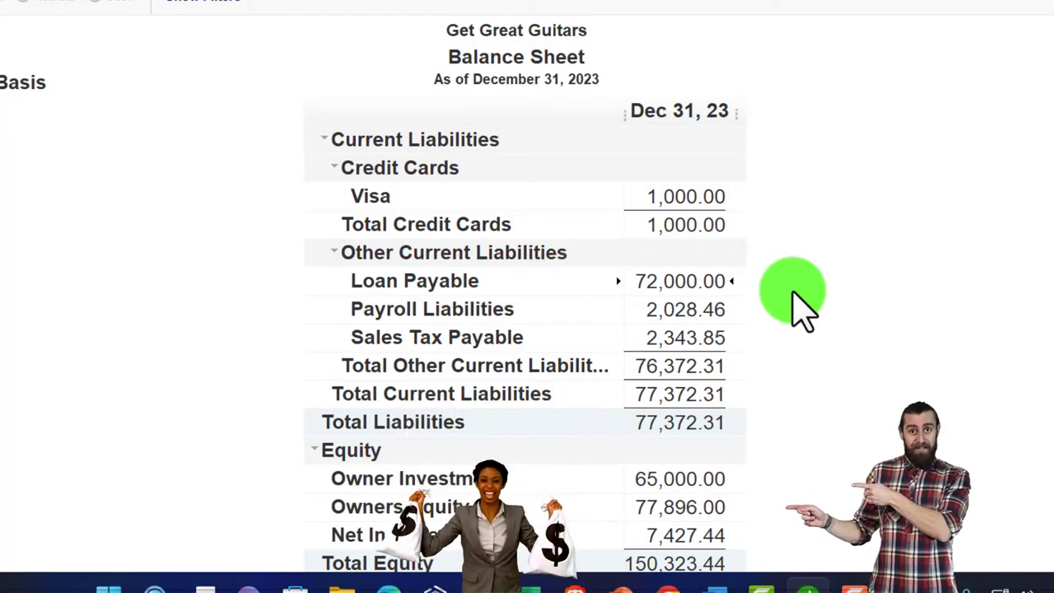
scroll(802, 308, up, 10)
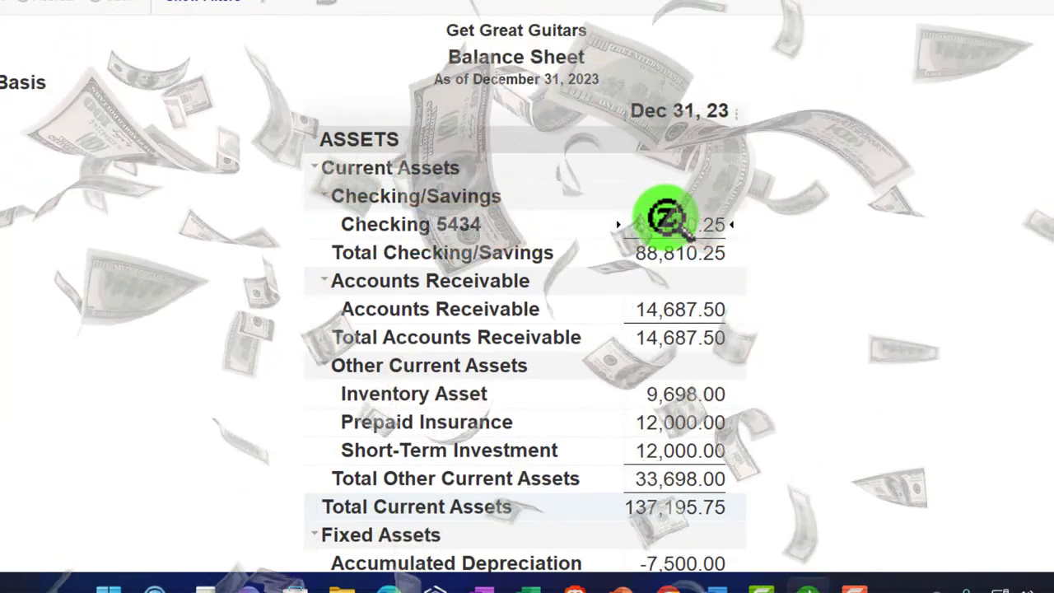
scroll(665, 217, down, 2)
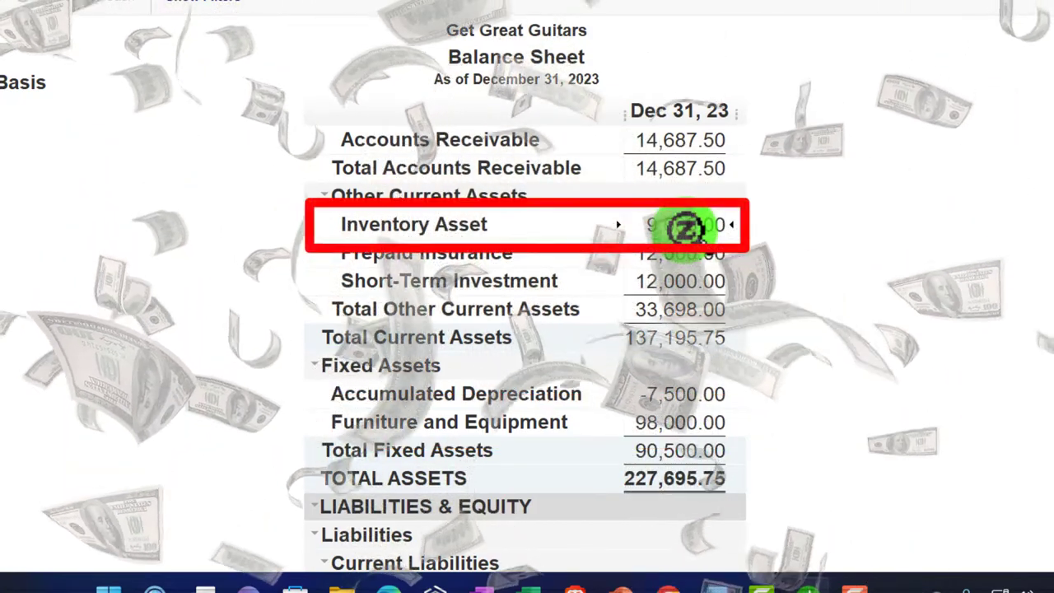
scroll(683, 229, down, 3)
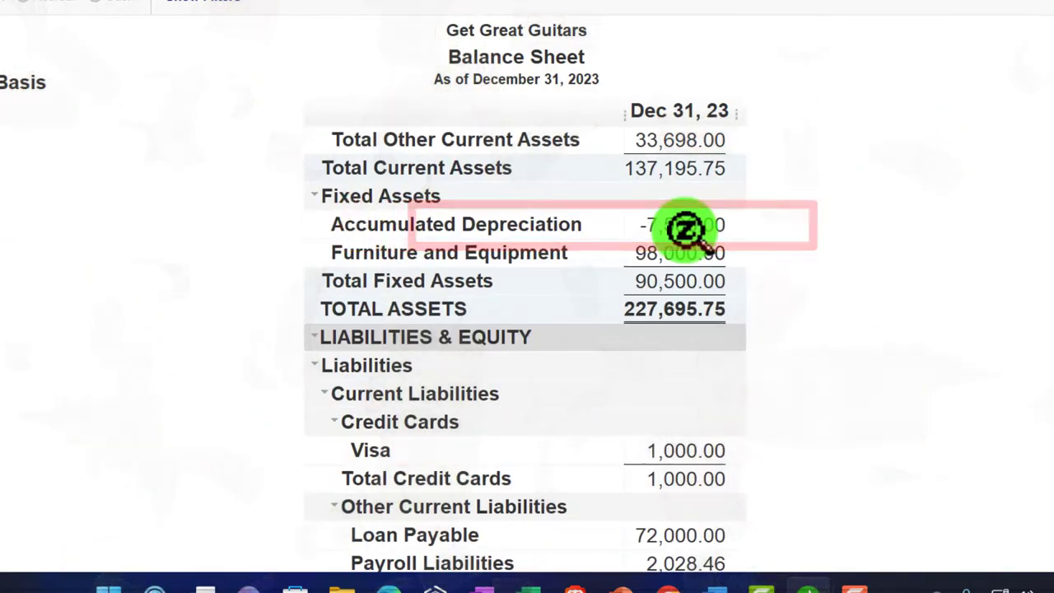
scroll(683, 229, down, 5)
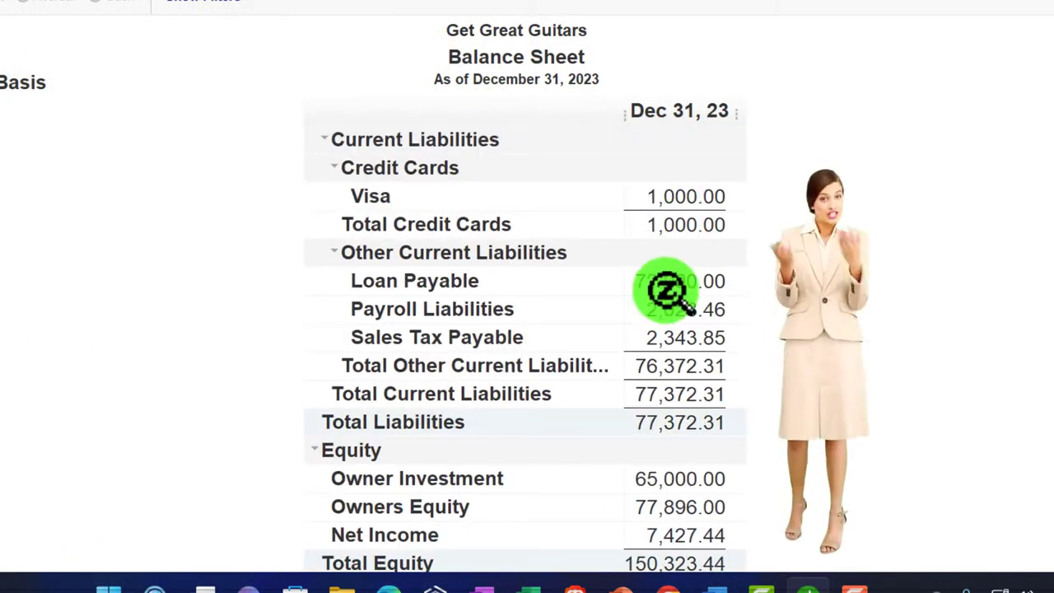
scroll(758, 322, down, 1)
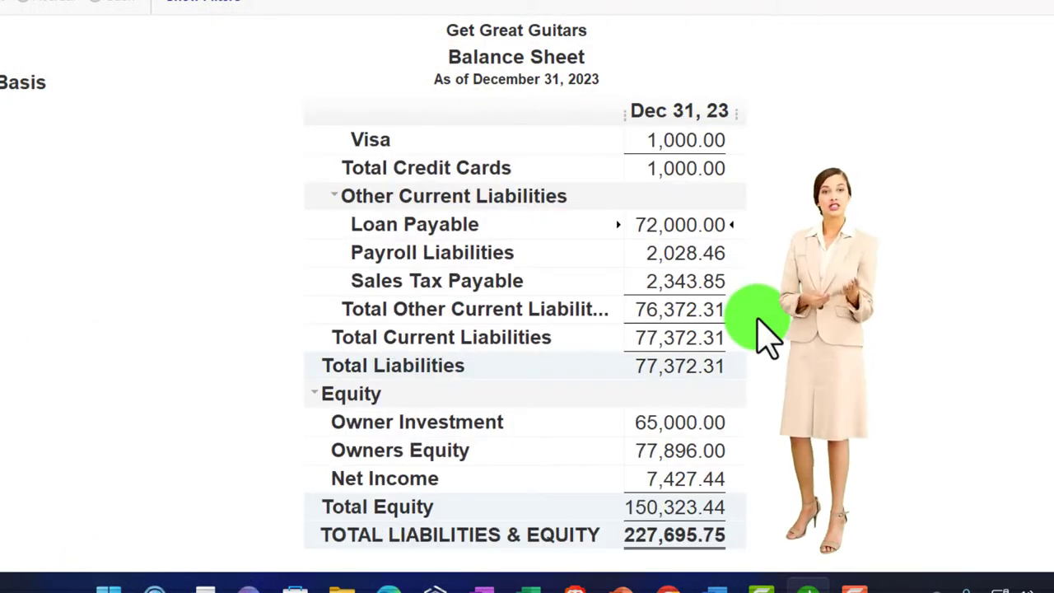
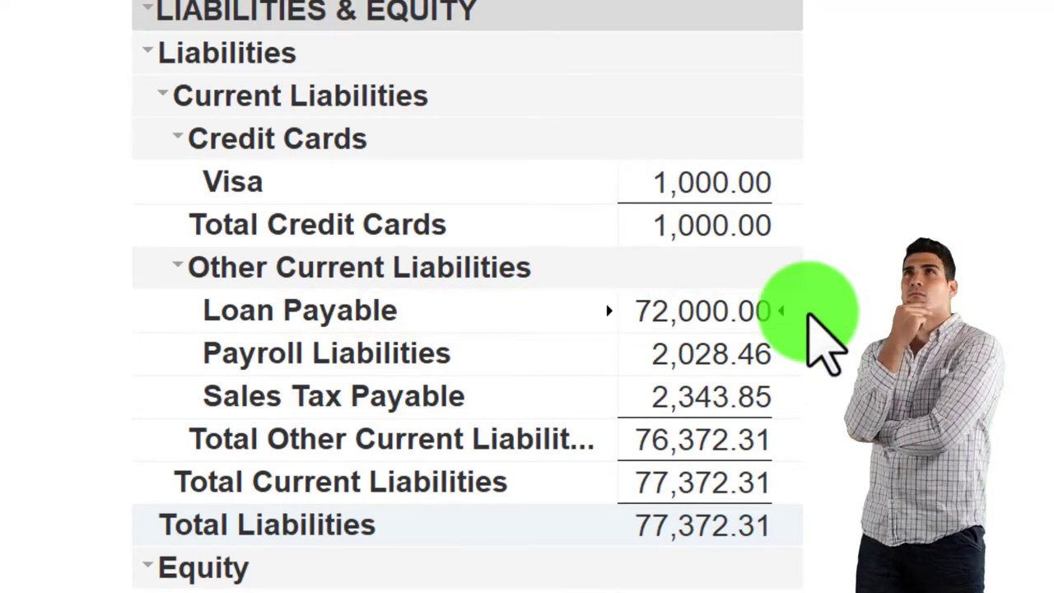
scroll(819, 338, down, 3)
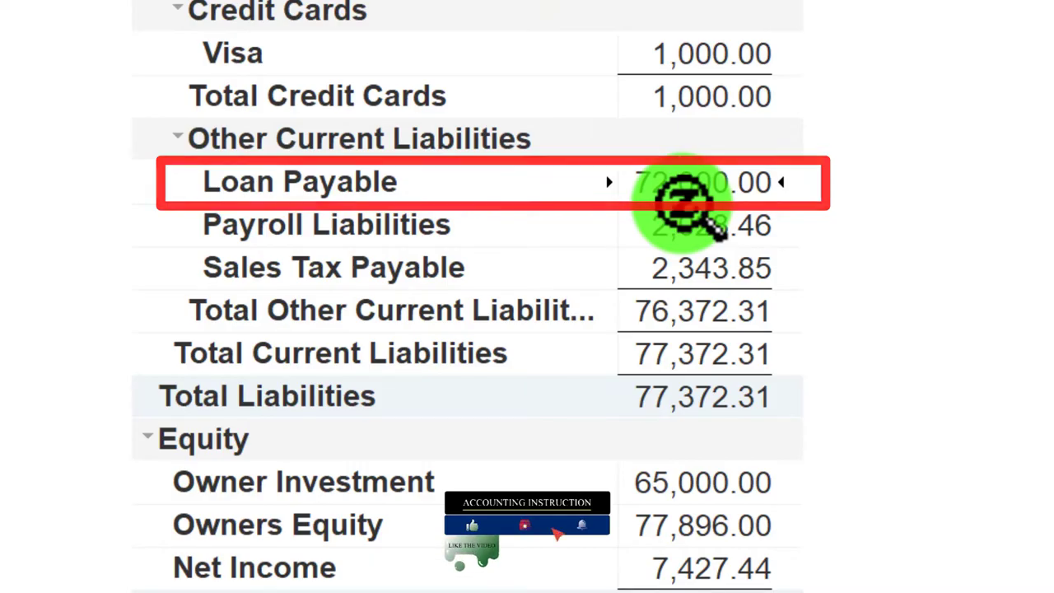
scroll(683, 201, down, 2)
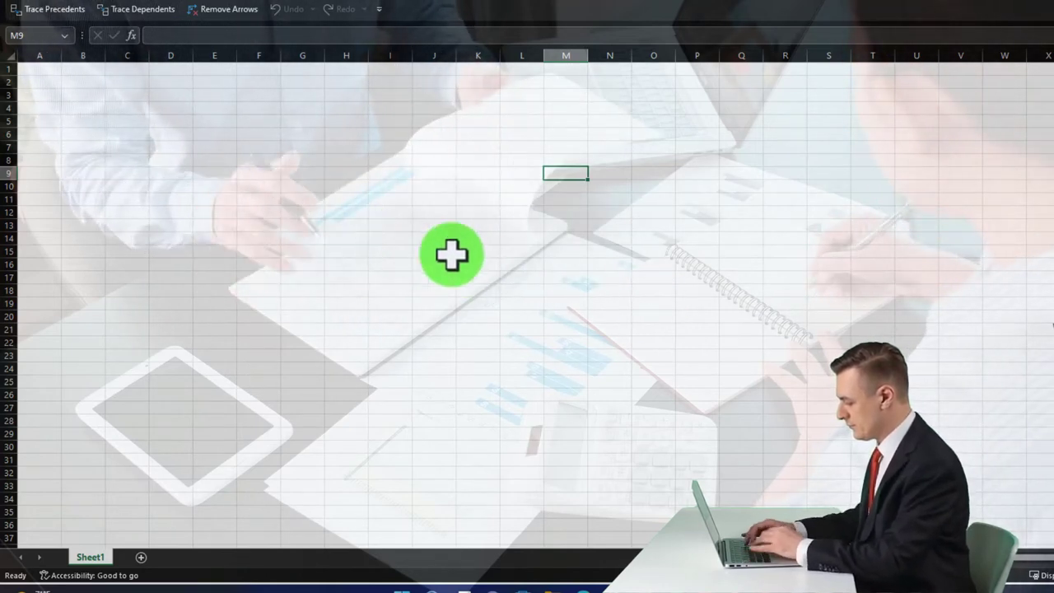
click(529, 283)
scroll(463, 322, up, 3)
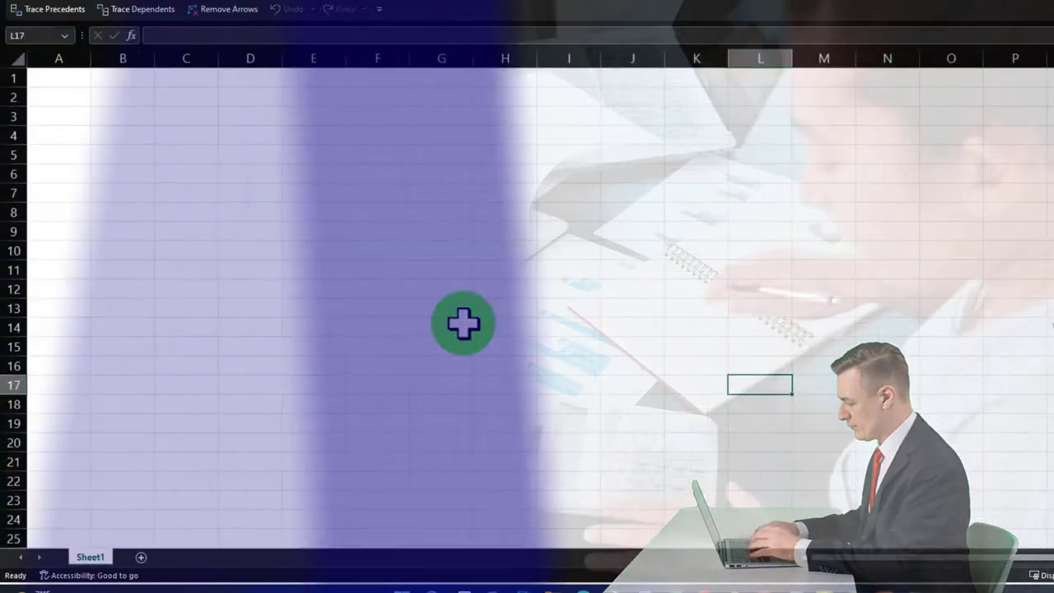
scroll(464, 322, up, 3)
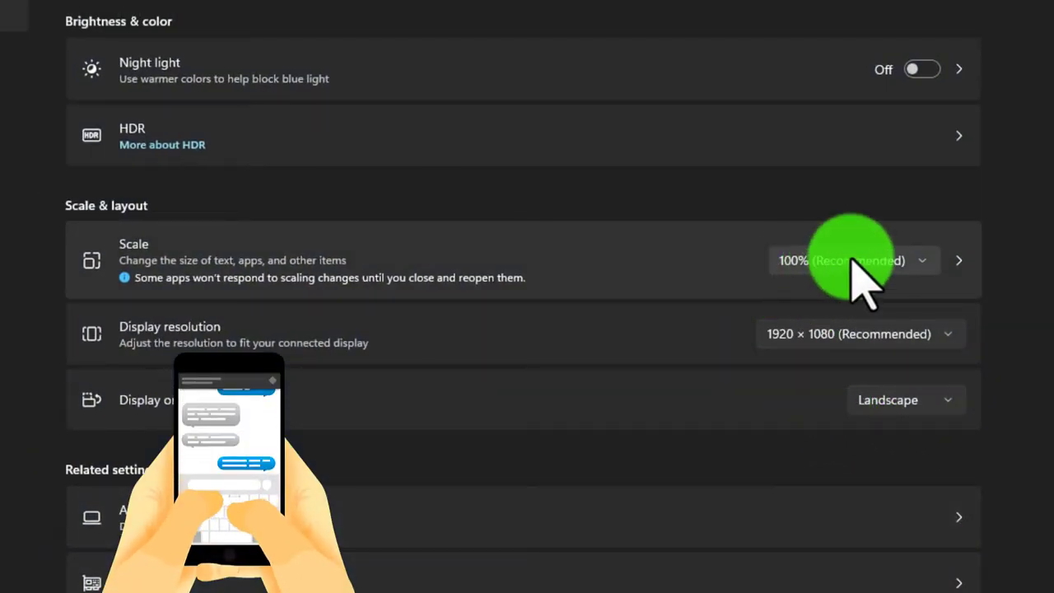
click(1049, 206)
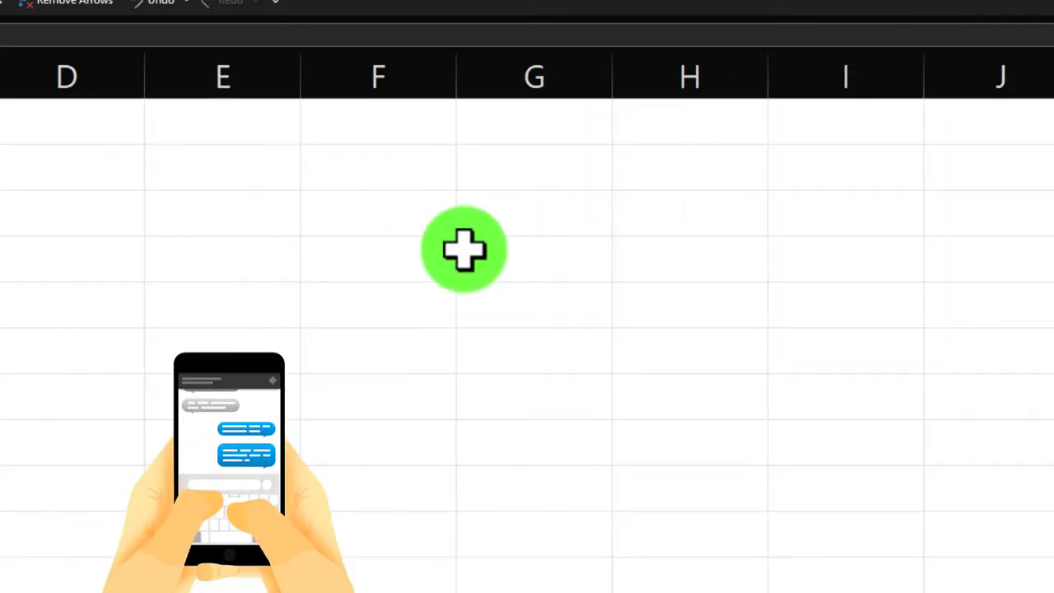
click(423, 243)
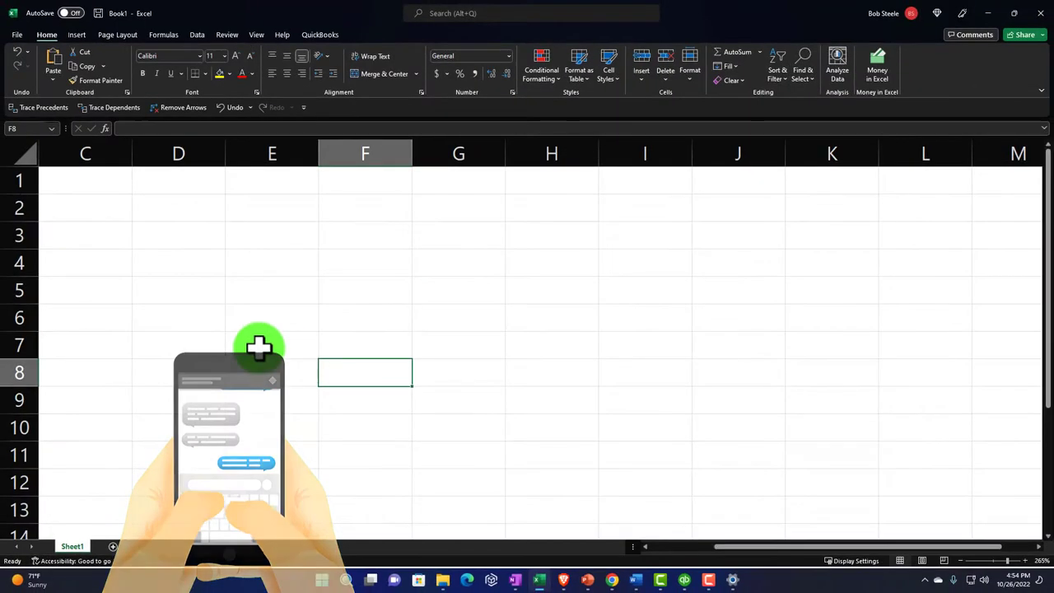
click(228, 224)
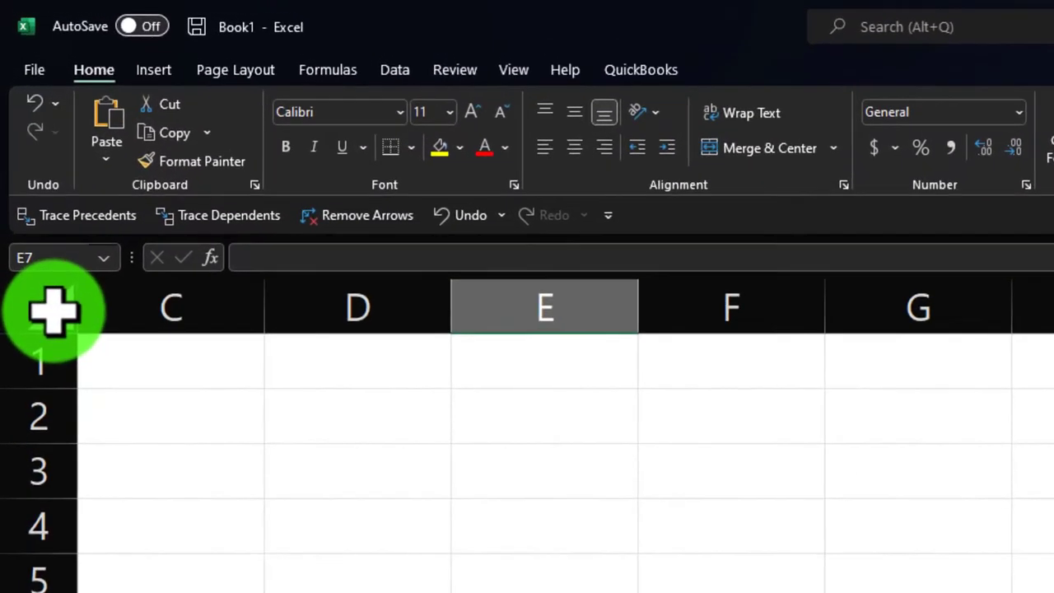
click(24, 155)
Step: Format every cell on the sheet as Currency with 2 decimals and Symbol set to None
right_click(421, 451)
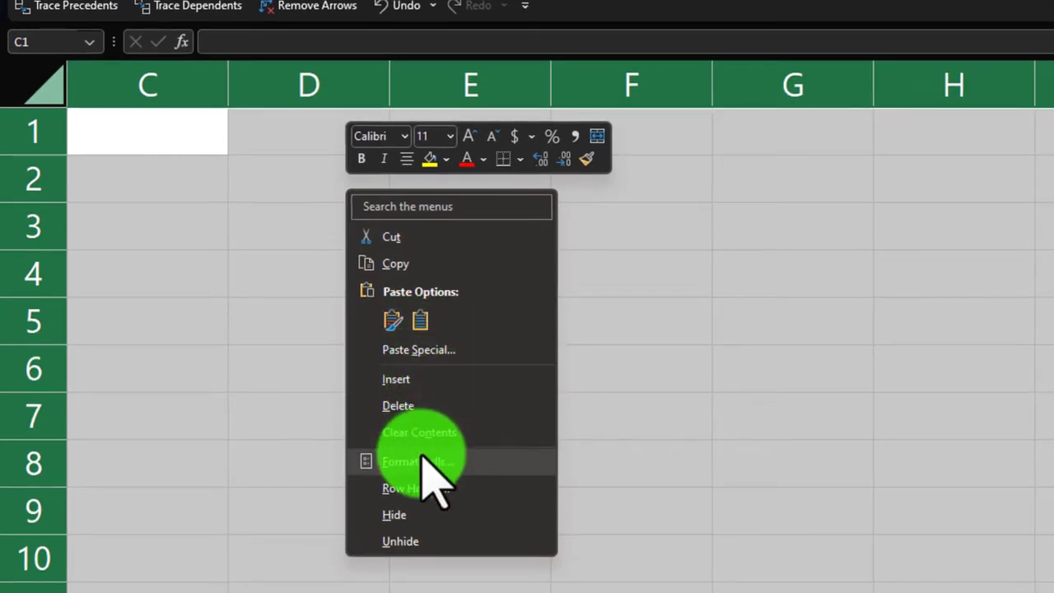
click(423, 461)
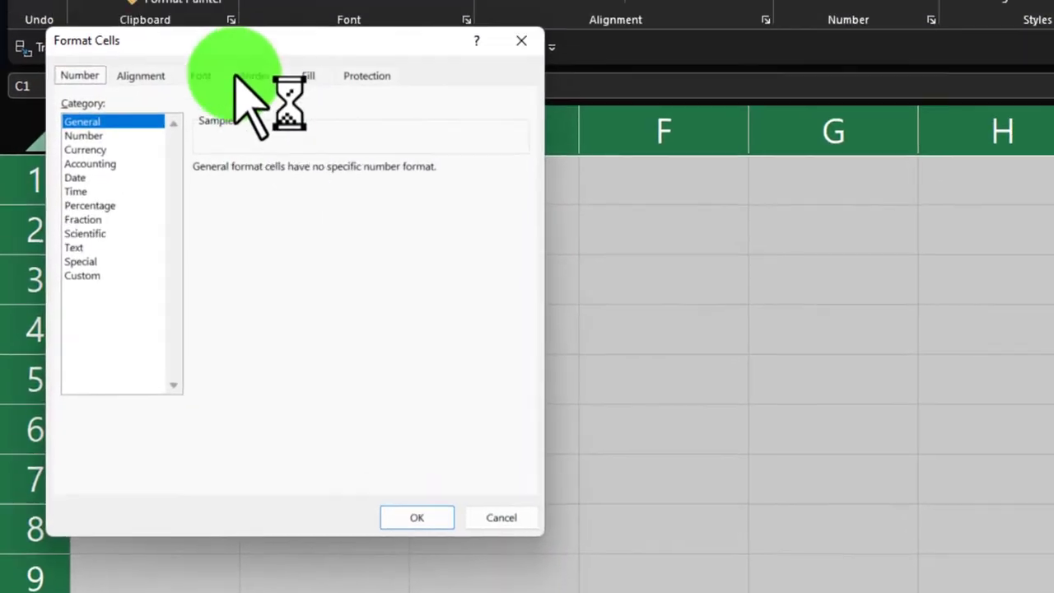
drag(257, 64, 660, 134)
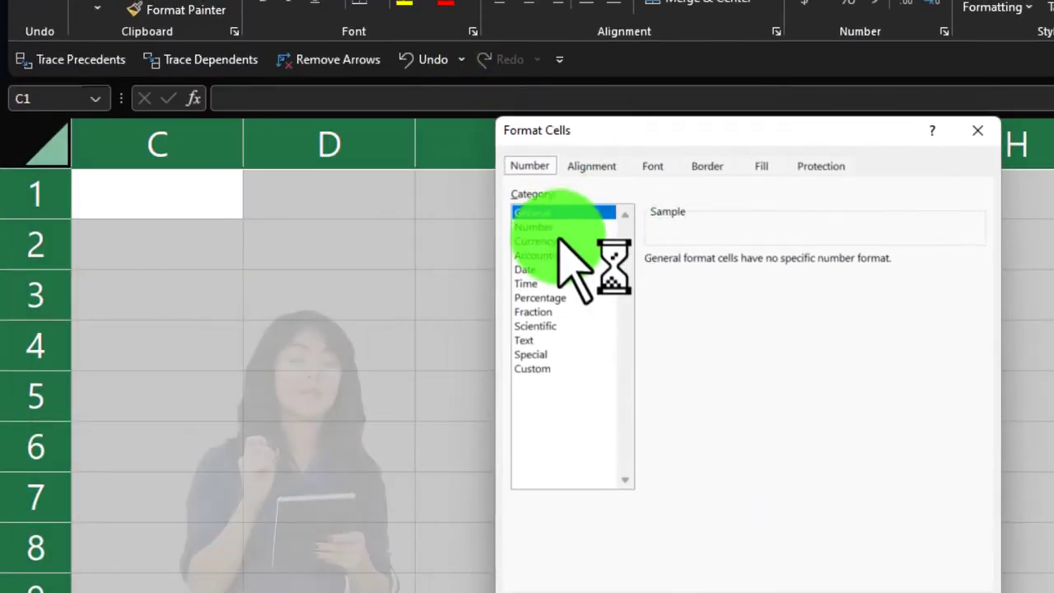
click(553, 241)
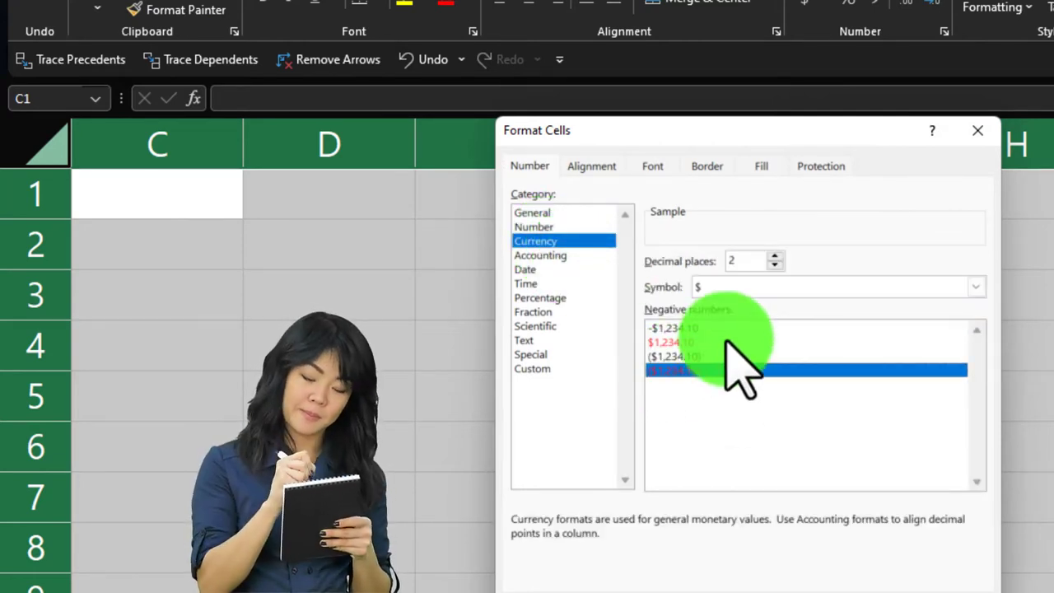
click(783, 292)
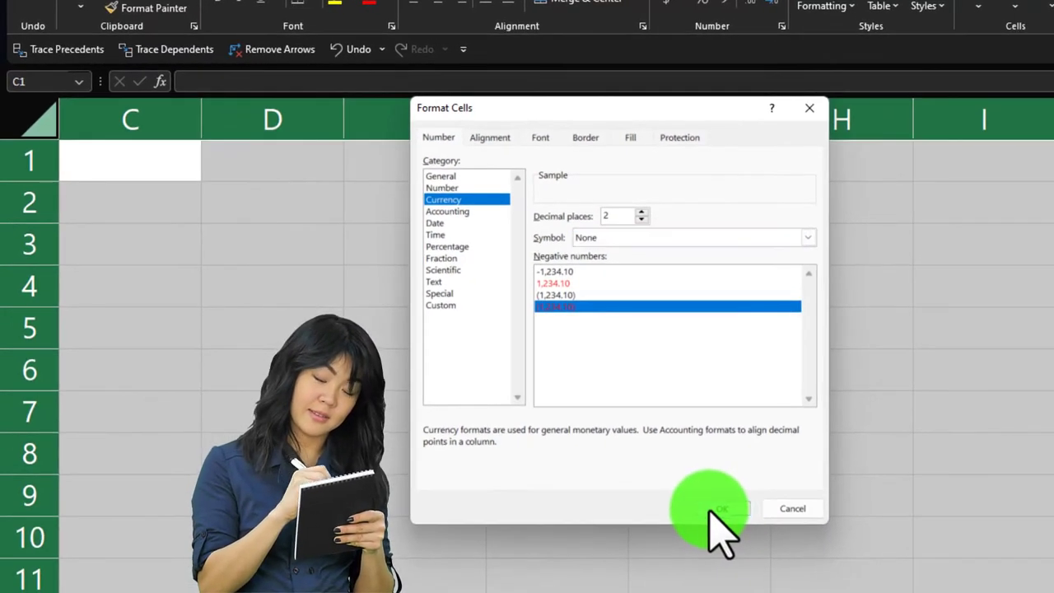
click(710, 511)
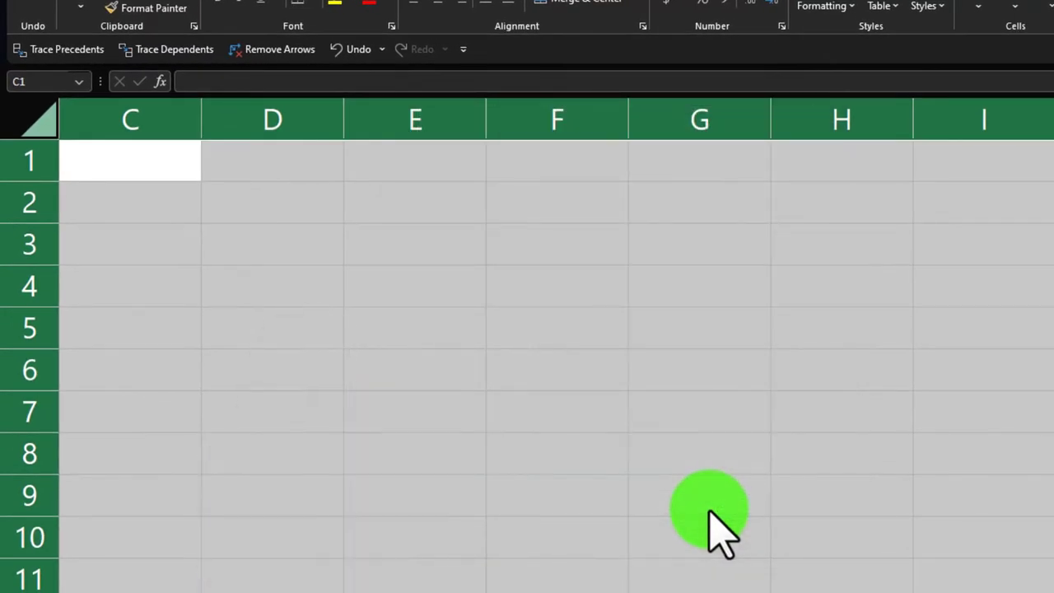
click(708, 506)
Step: Enter the Loan label in C1, bold the whole sheet, and put 72,000 in D1
click(107, 160)
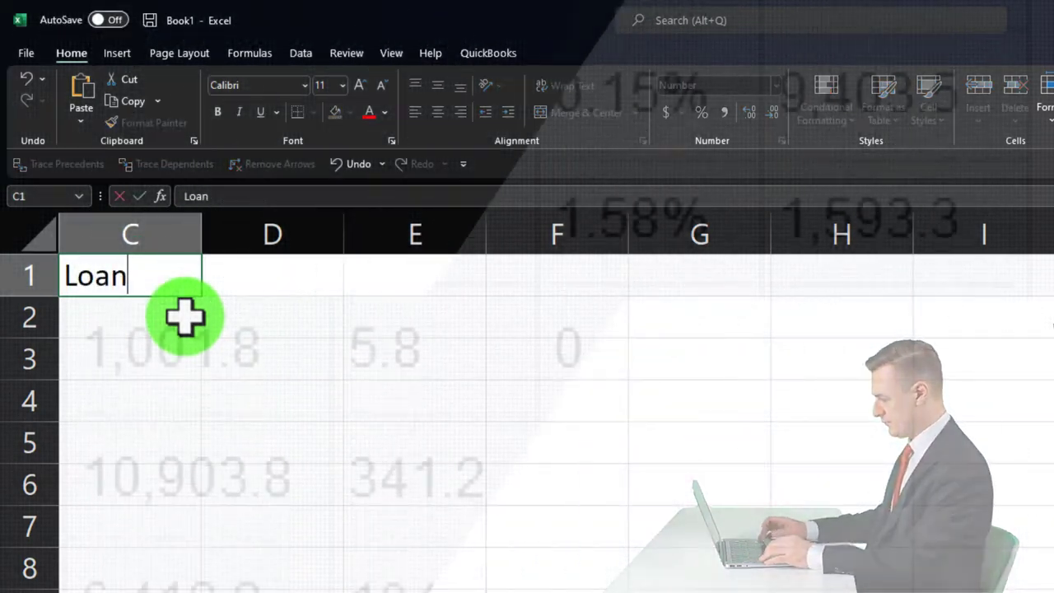
key(Tab)
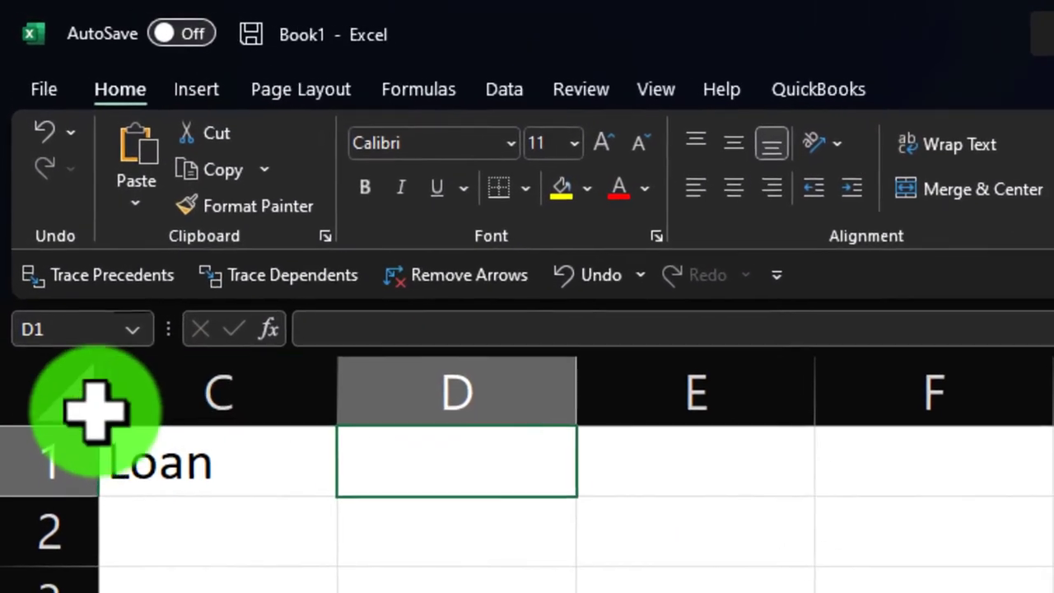
click(58, 337)
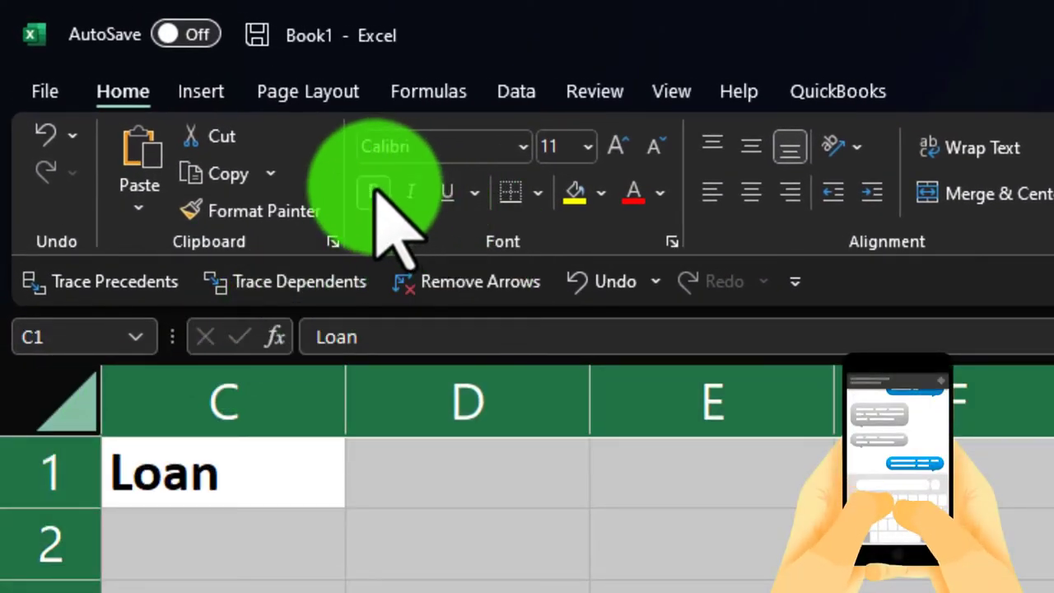
click(445, 473)
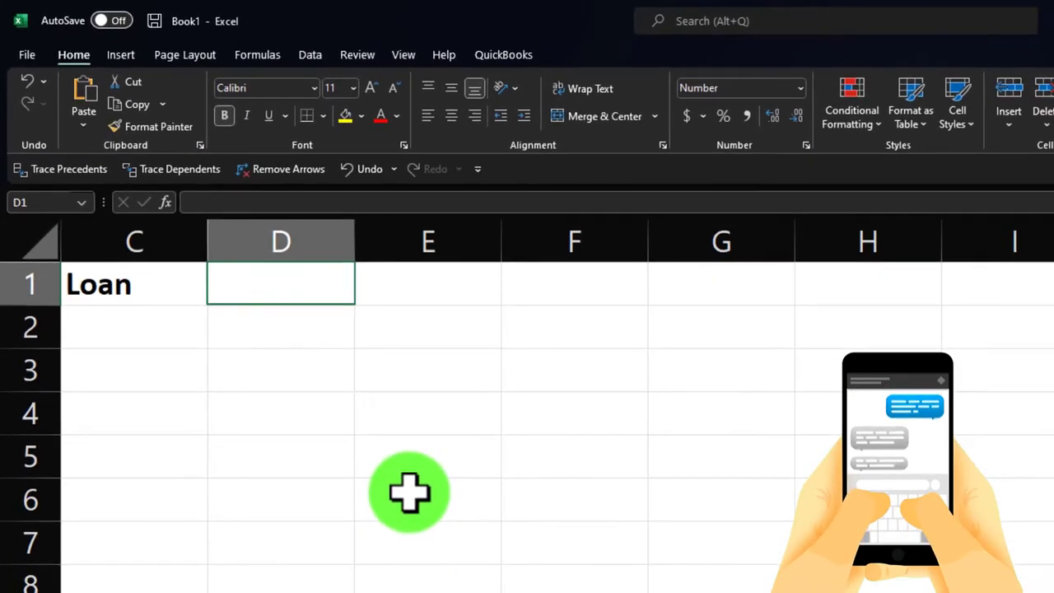
text(72000)
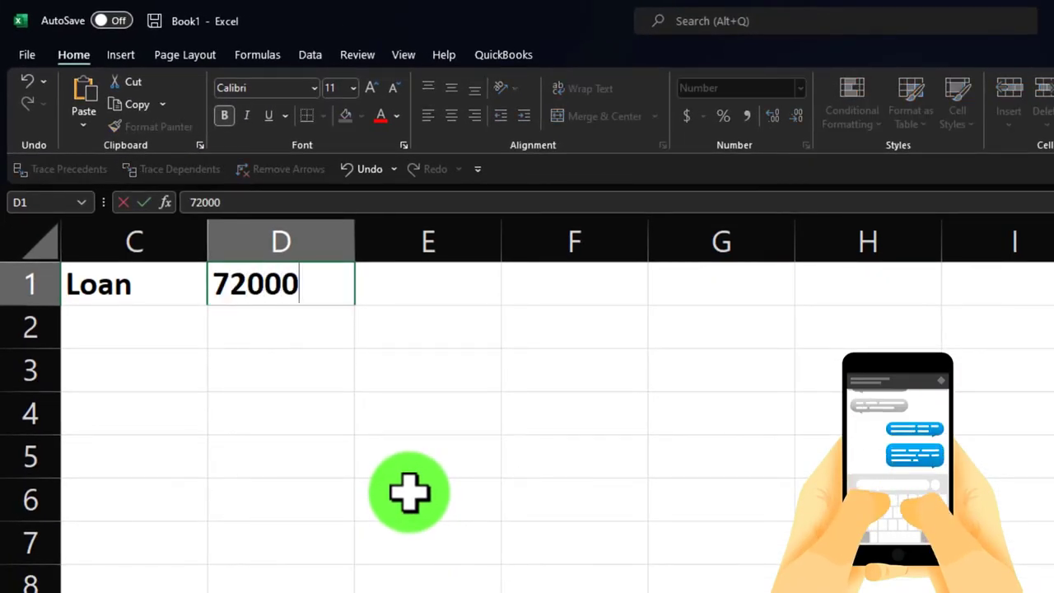
key(Return)
Step: Add Years 5 in row 2 and Months with formula =D2*12 in row 3
key(Left)
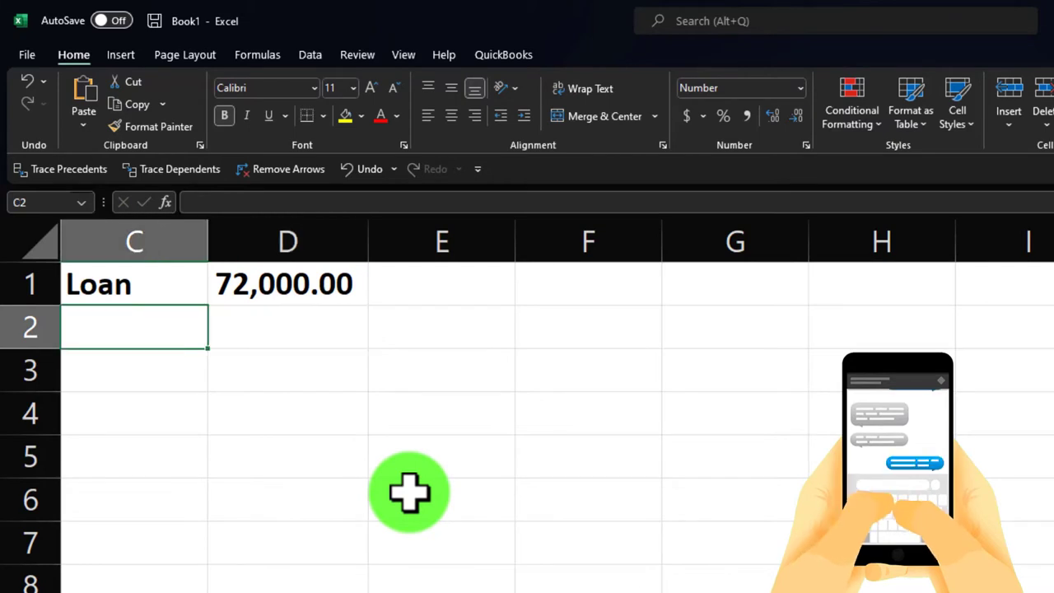
text(Years)
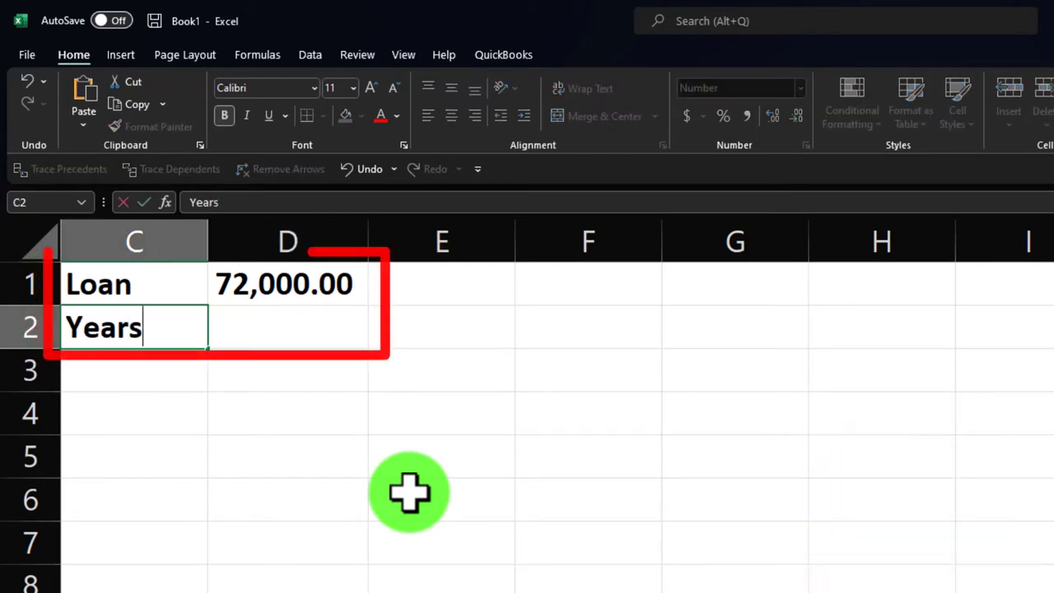
key(Tab)
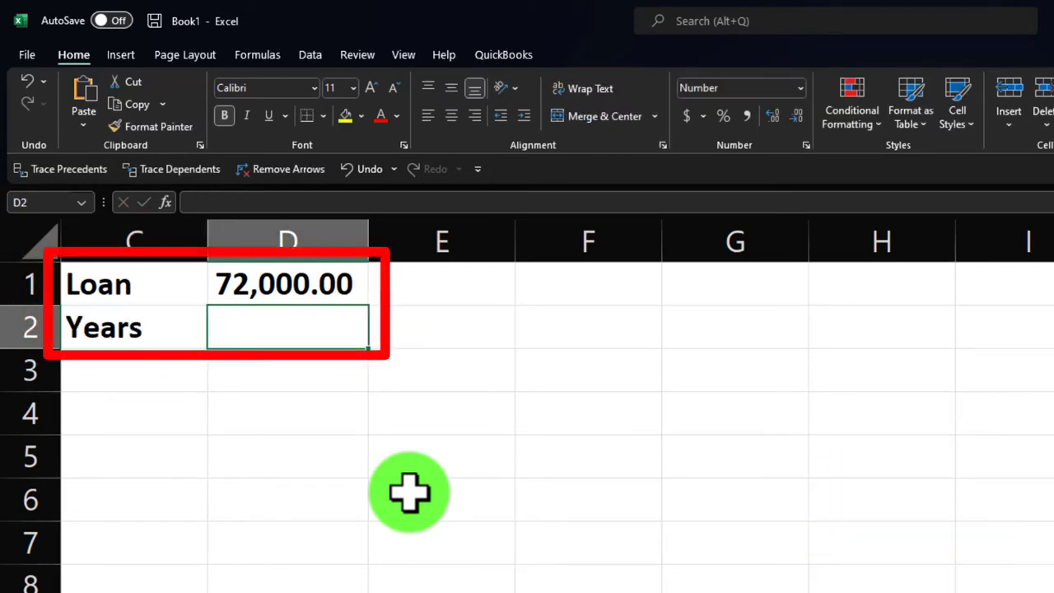
text(5)
key(Return)
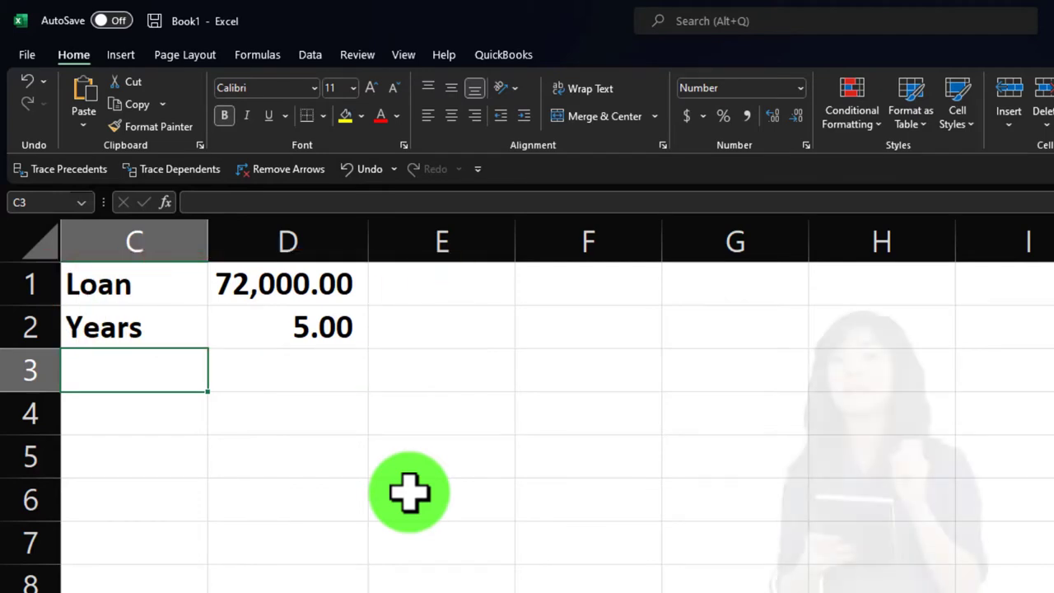
text(Months)
key(Tab)
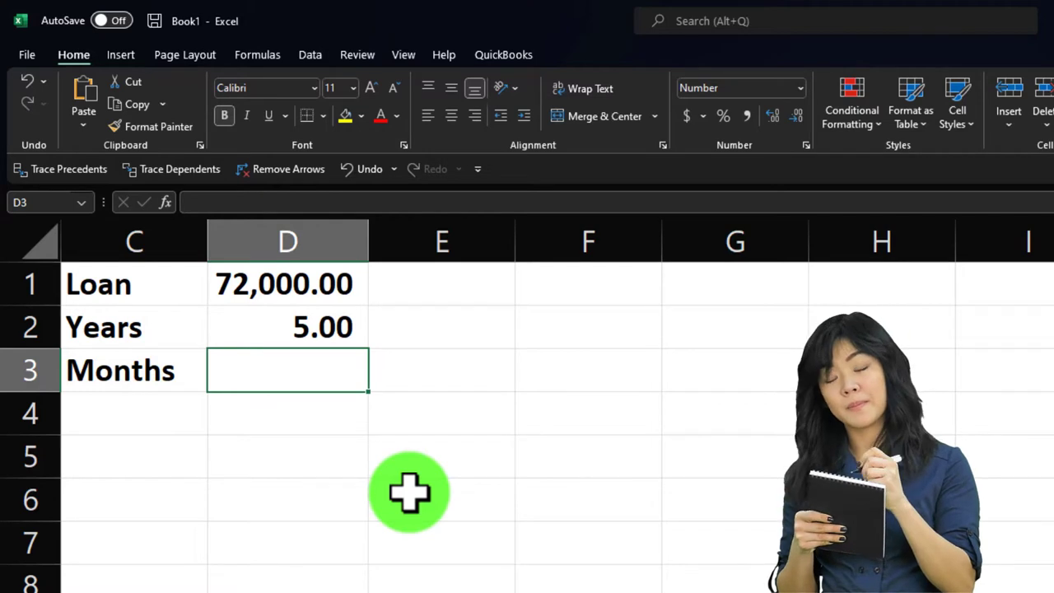
text(=)
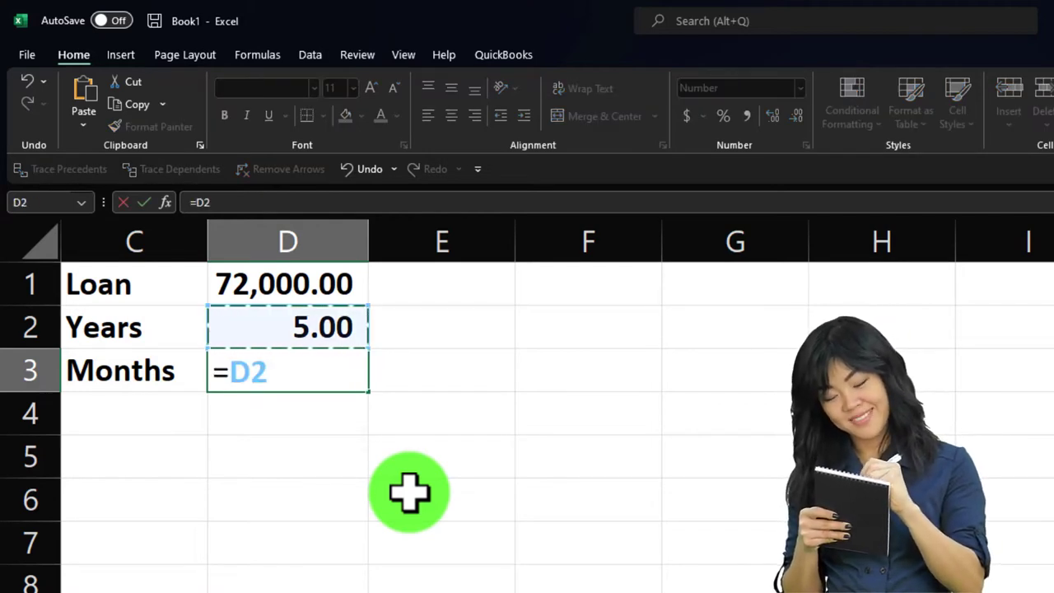
text(D2*12)
key(Return)
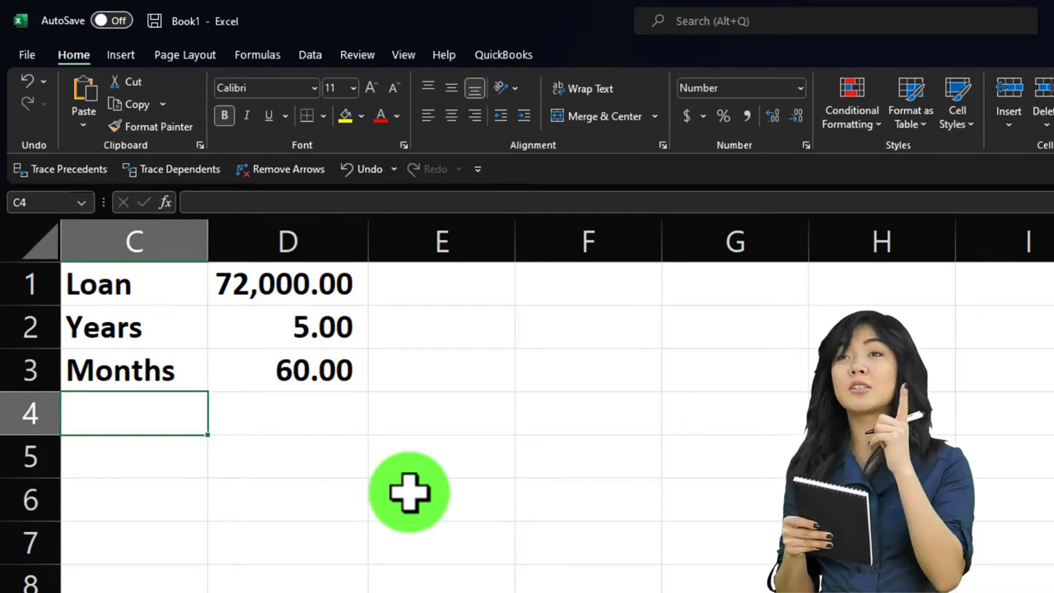
Step: Add Rate 0.05 in row 4 as a percentage and the Payment label in C5
text(Rate)
key(Tab)
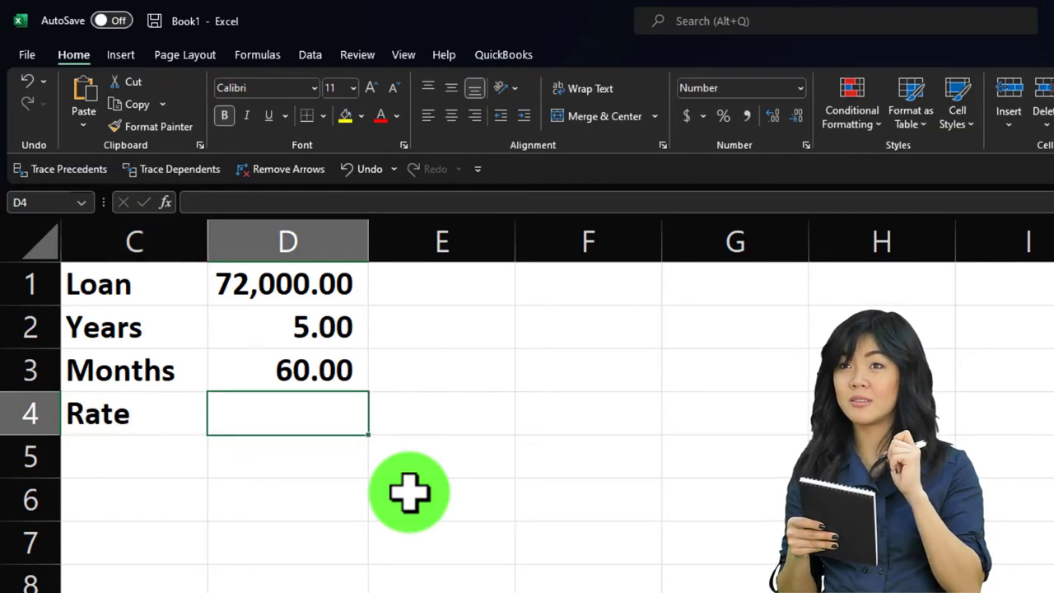
text(.05)
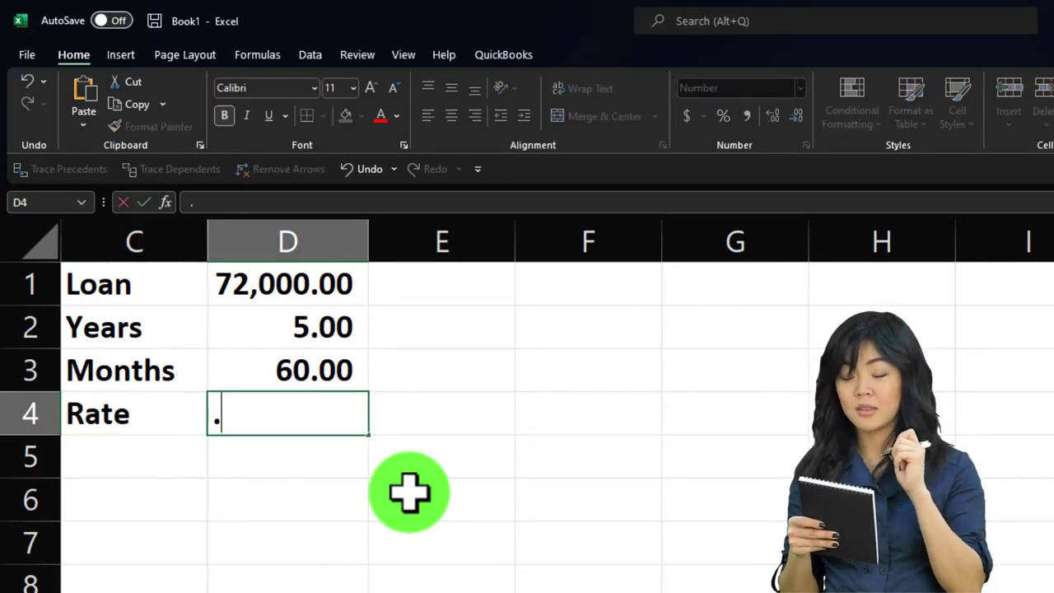
key(Return)
key(Up)
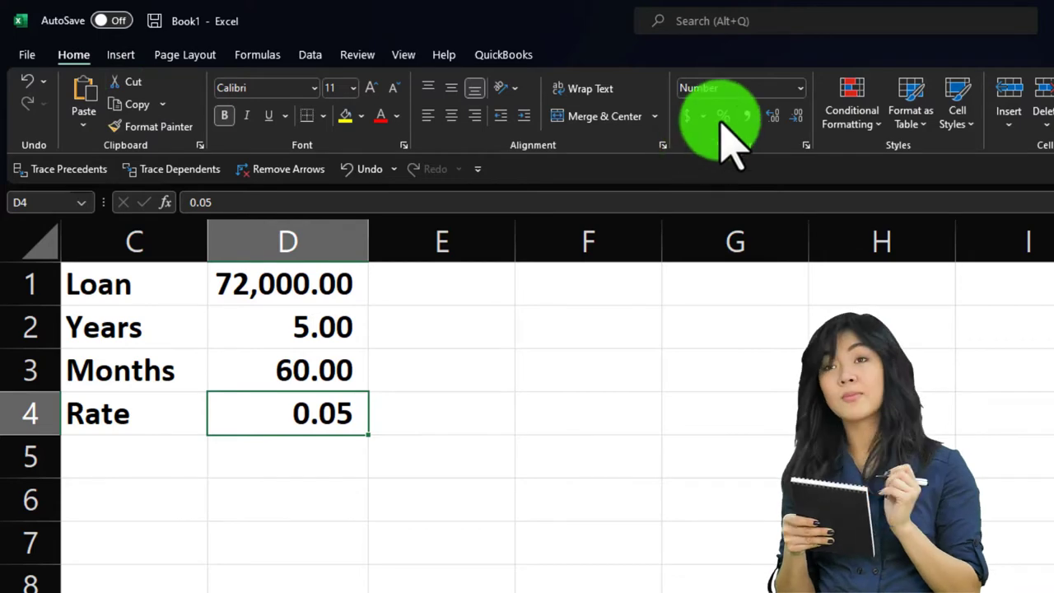
key(Down)
key(Left)
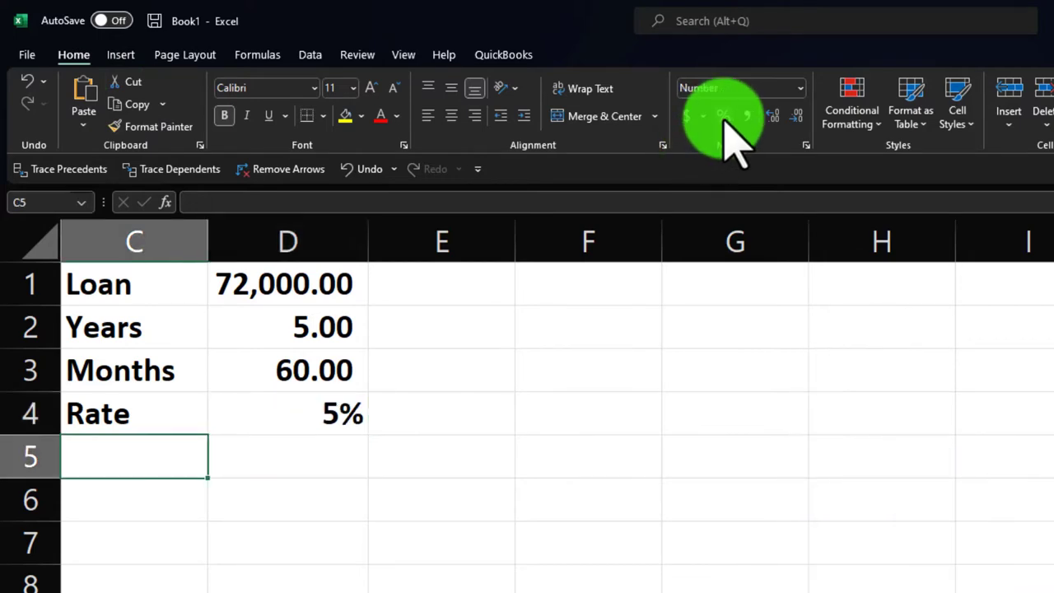
text(Pay)
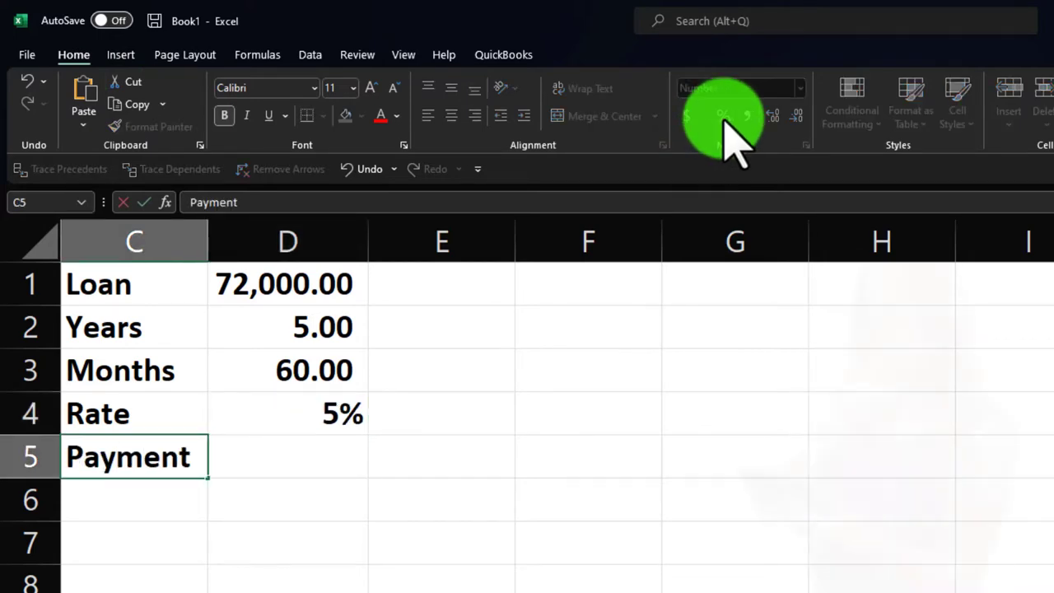
text(ment)
key(Tab)
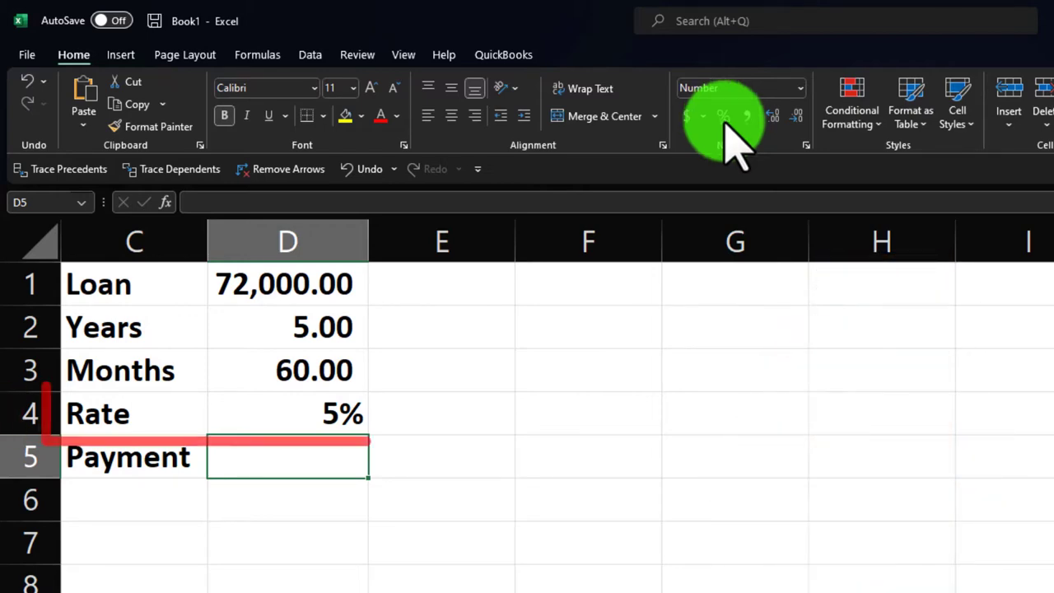
click(334, 404)
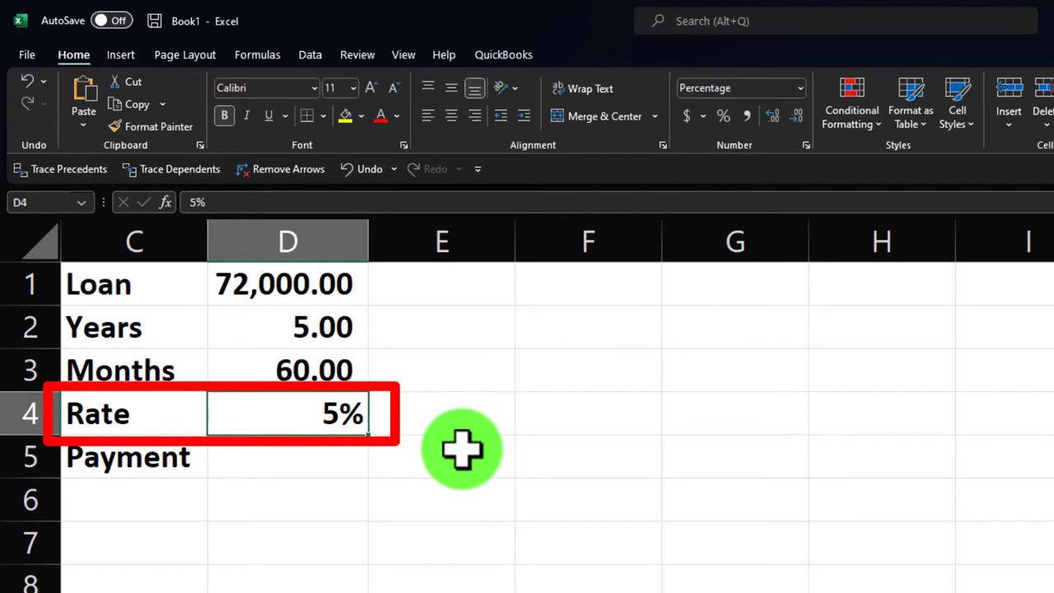
key(Down)
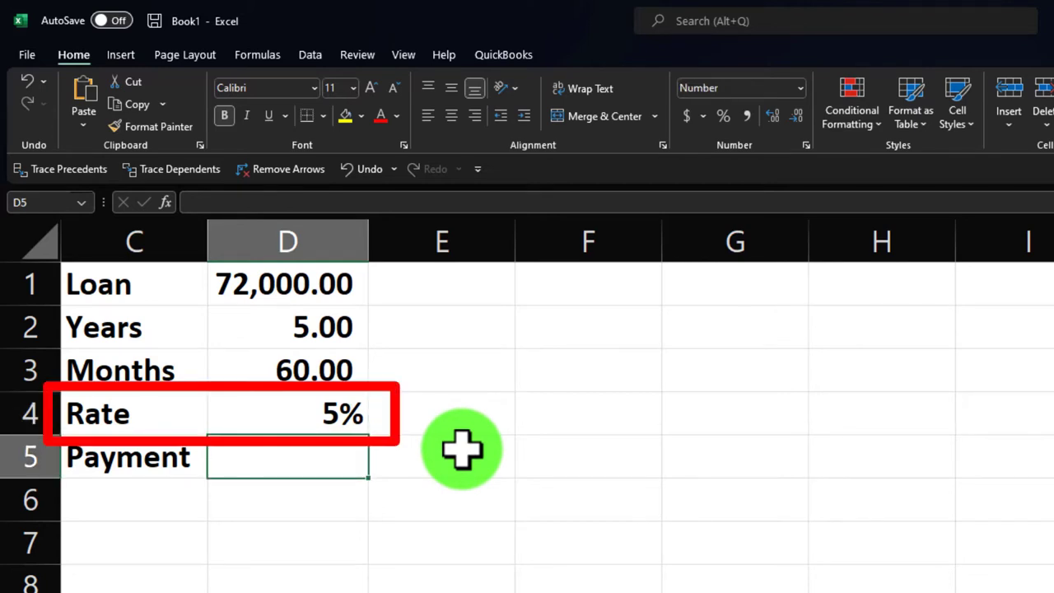
key(Up)
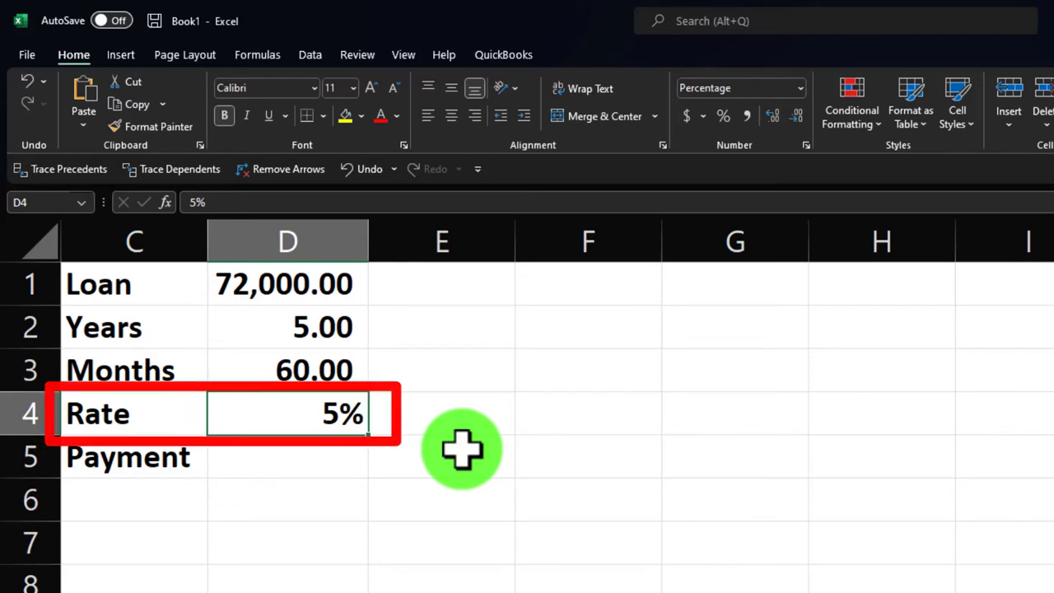
key(Down)
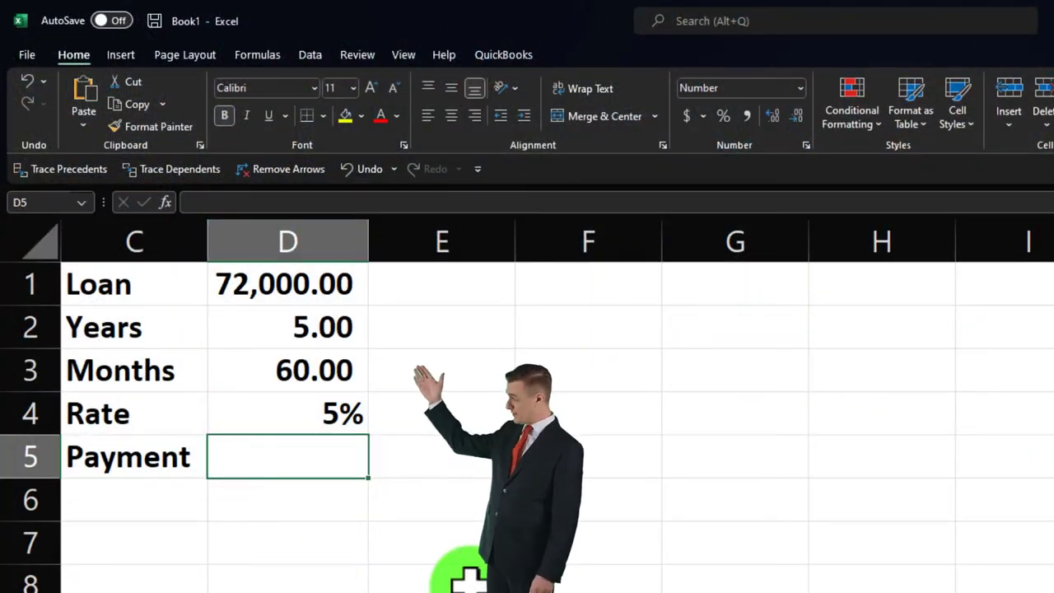
Step: Enter =-PMT(D4/12,D3,D1) in D5, giving a monthly payment of 1,358.73
text(-)
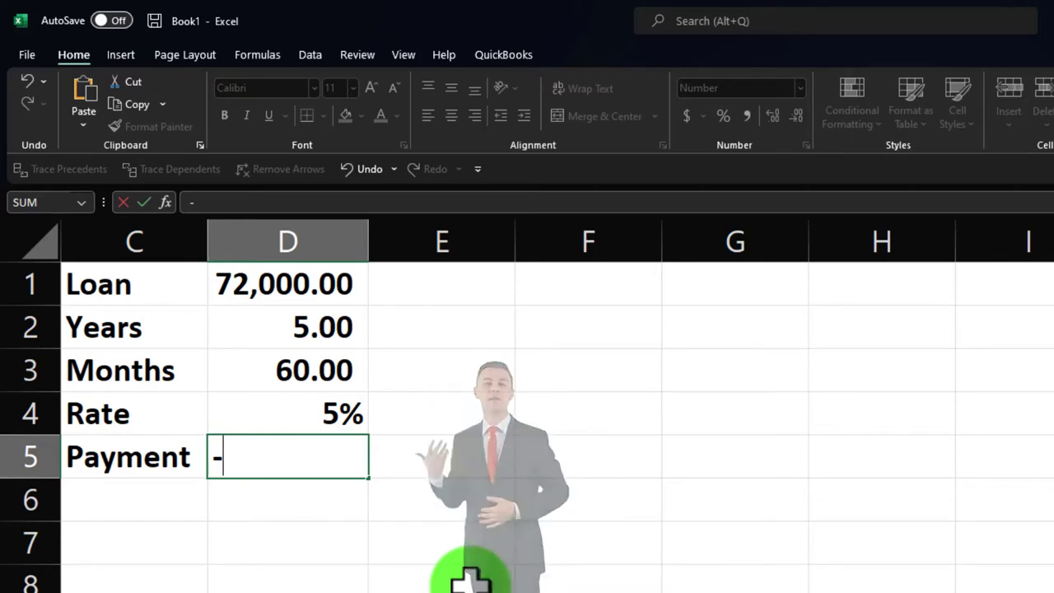
text(pmt)
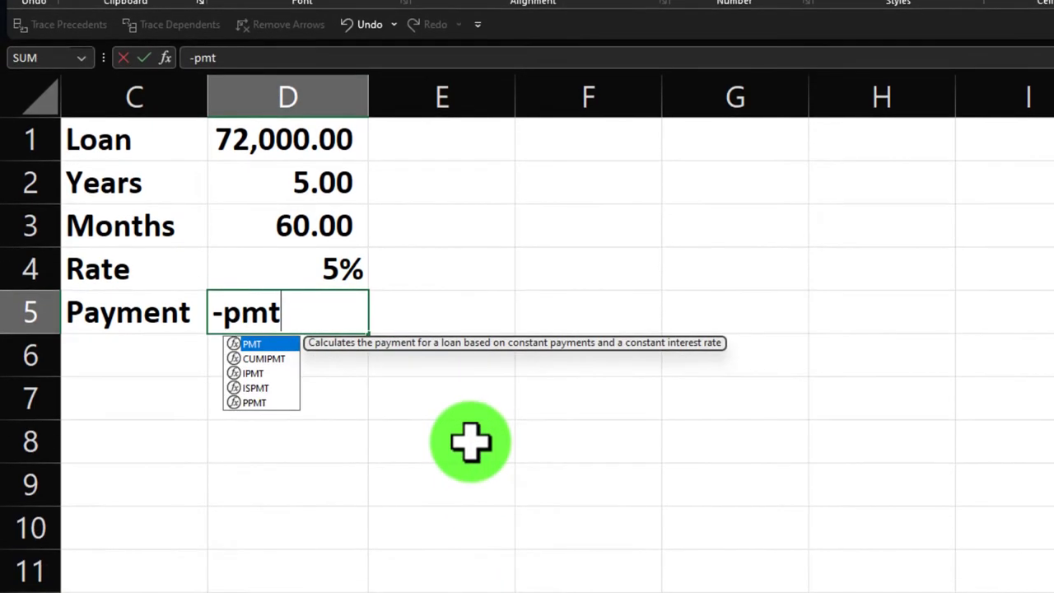
double_click(249, 344)
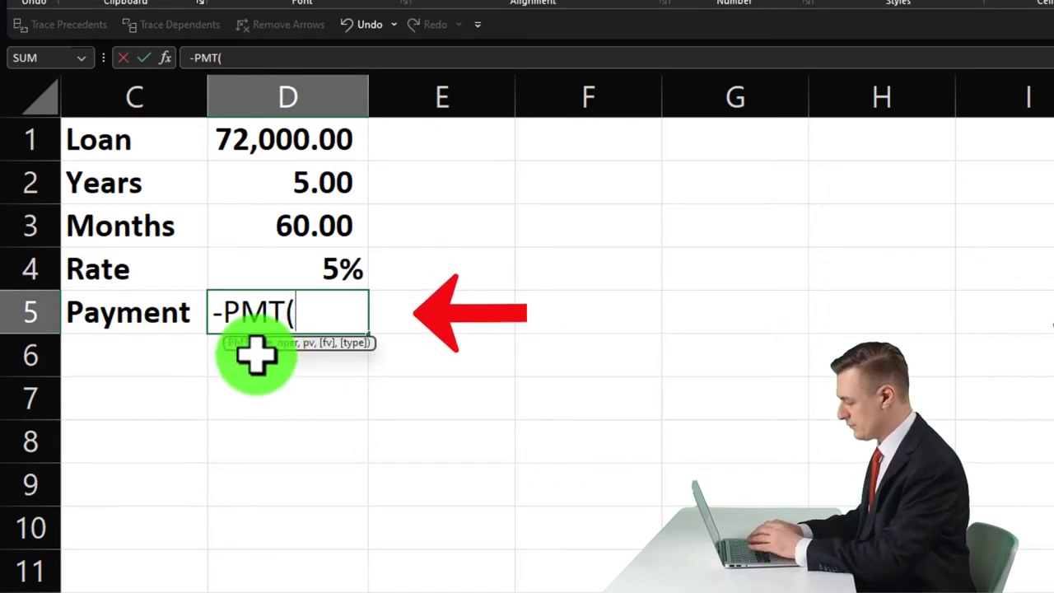
click(302, 274)
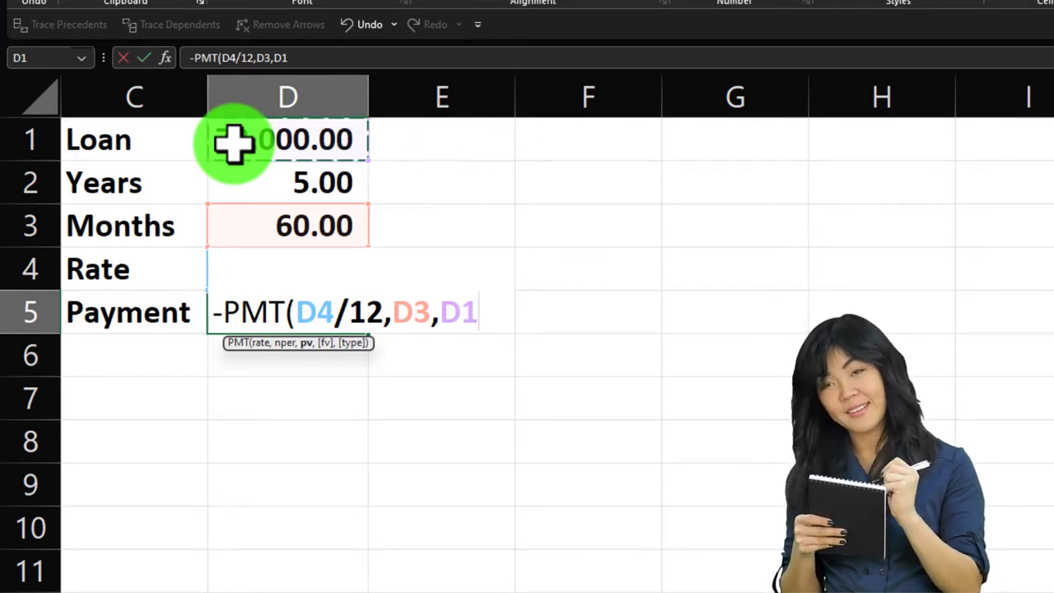
key(Return)
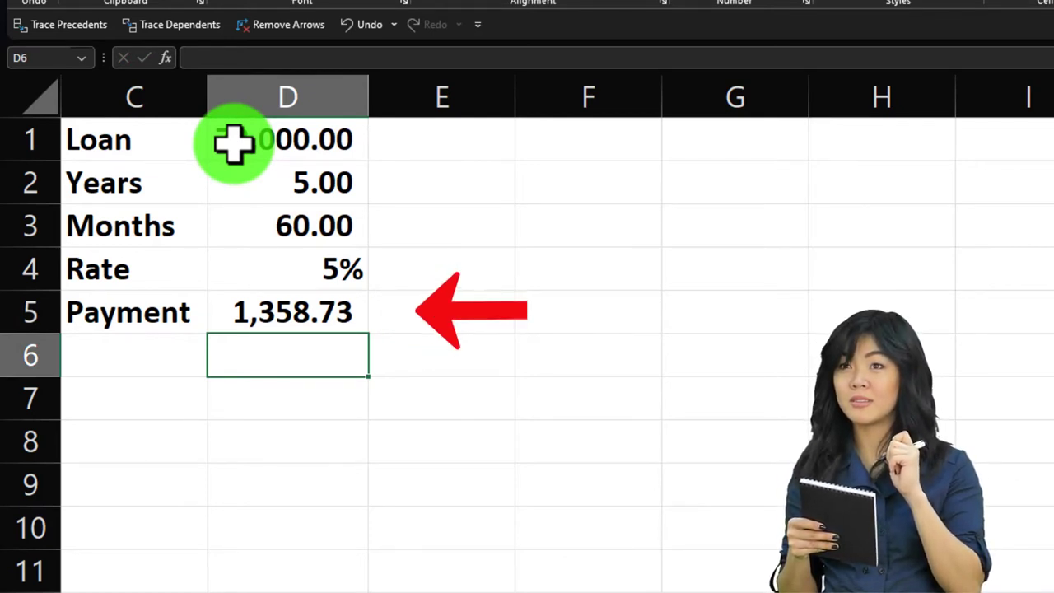
key(Up)
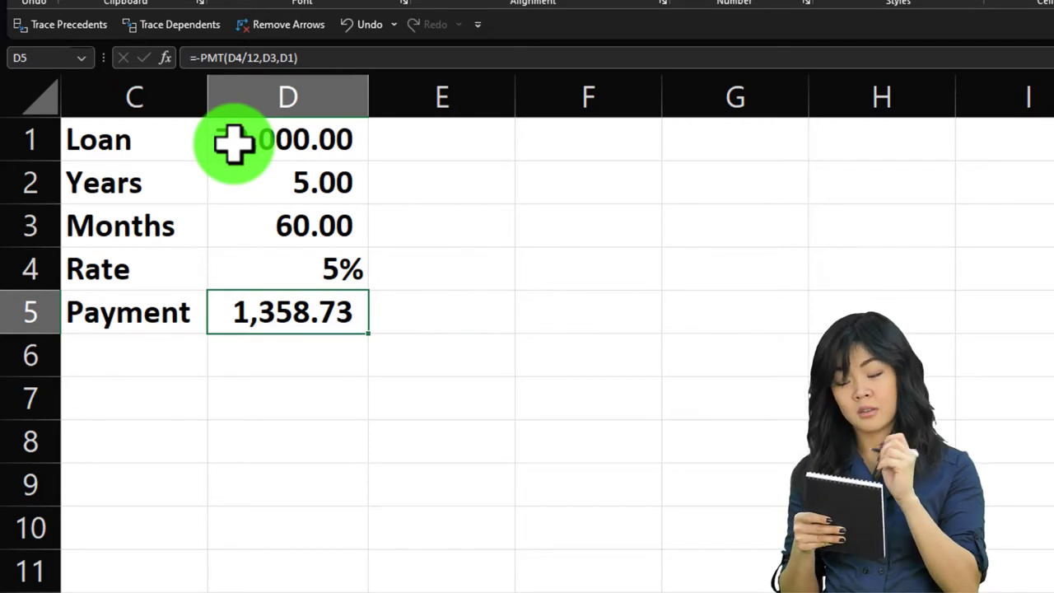
key(Up)
key(Up)
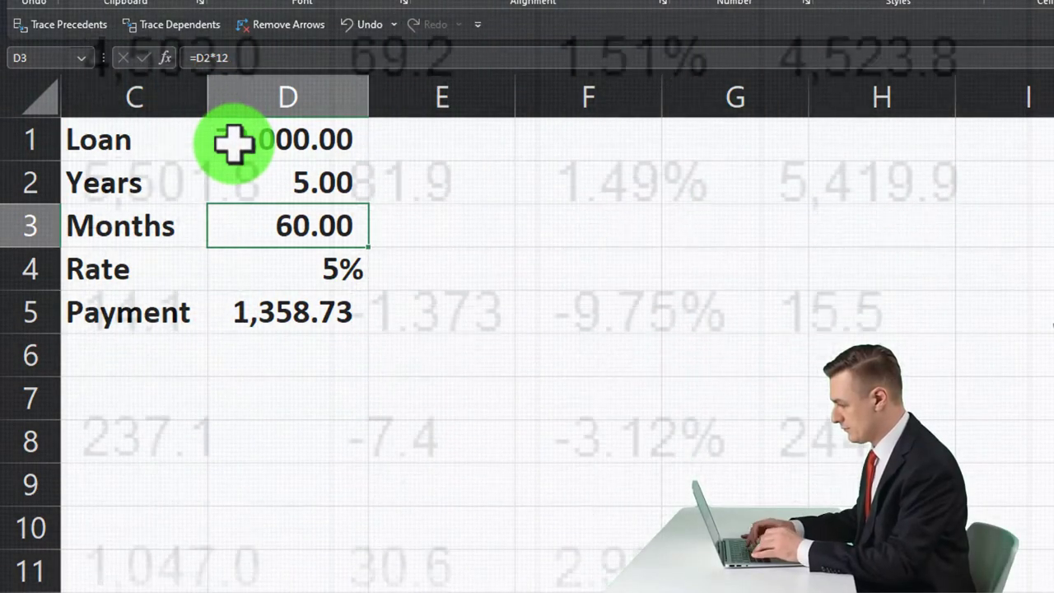
Step: Narrow column E to a thin spacer beside the loan inputs, then select F1
key(Down)
key(Down)
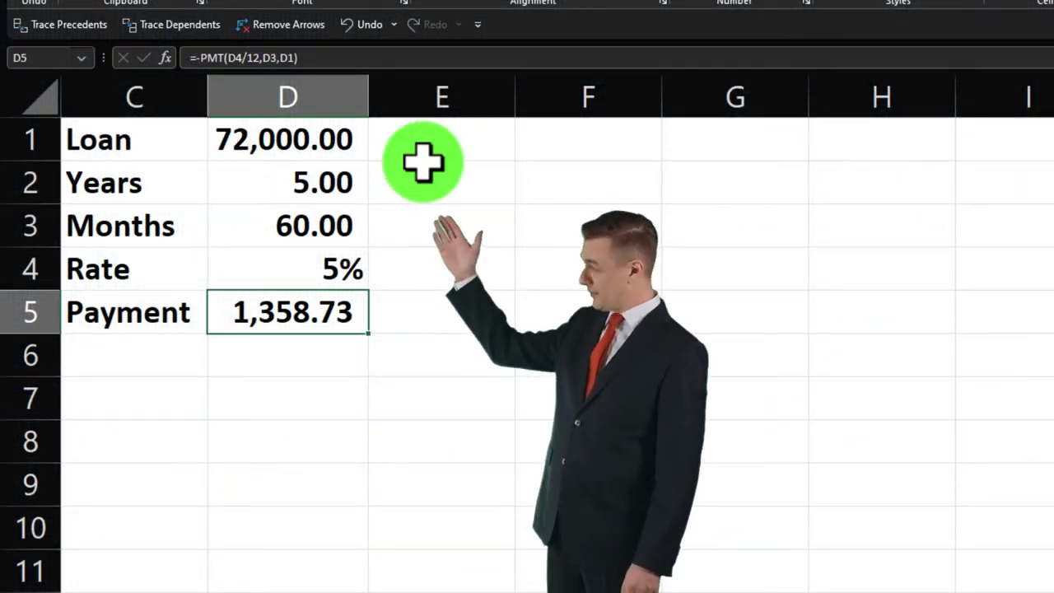
drag(514, 97, 381, 108)
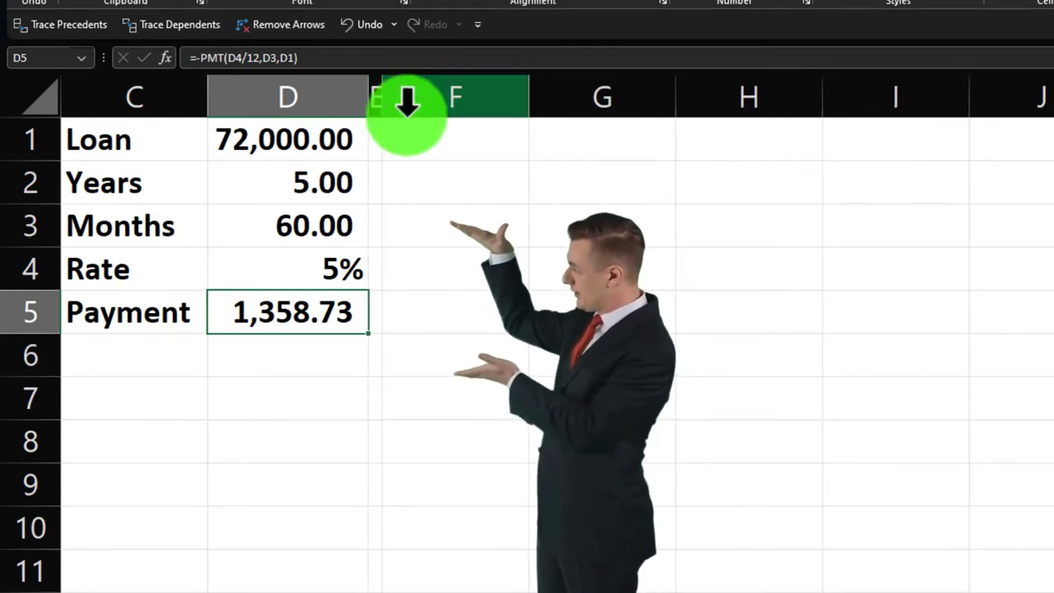
click(447, 134)
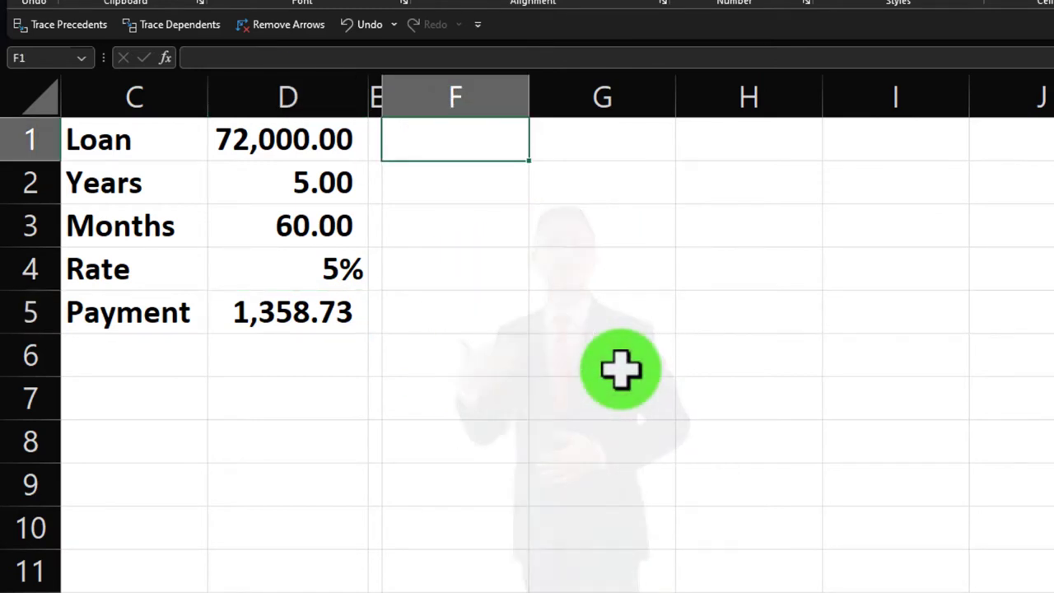
key(F2)
Step: Type headers Years, Months and interest in F1 through H1
text(Month)
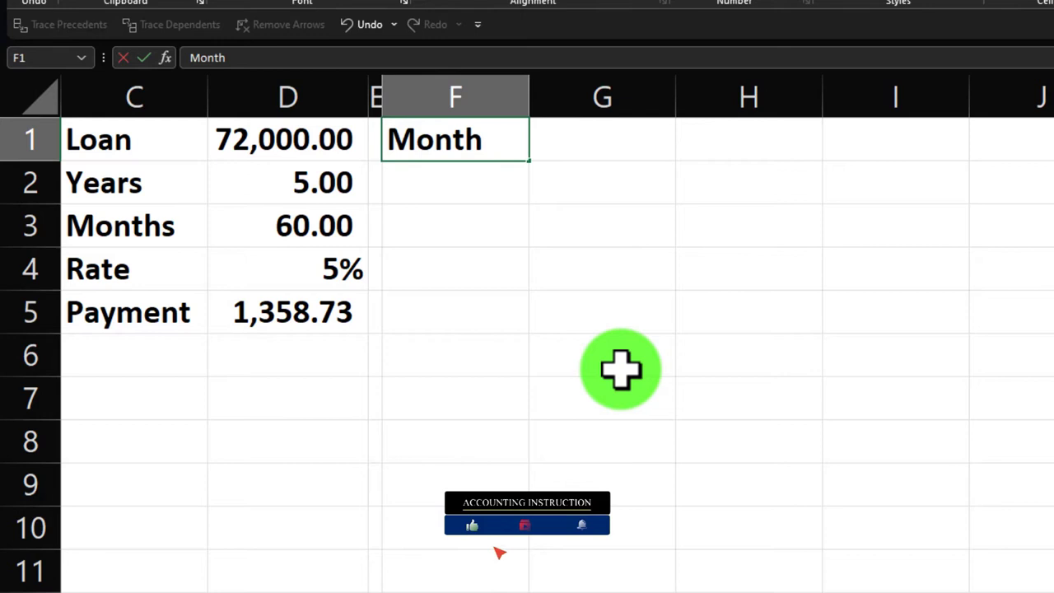
key(Tab)
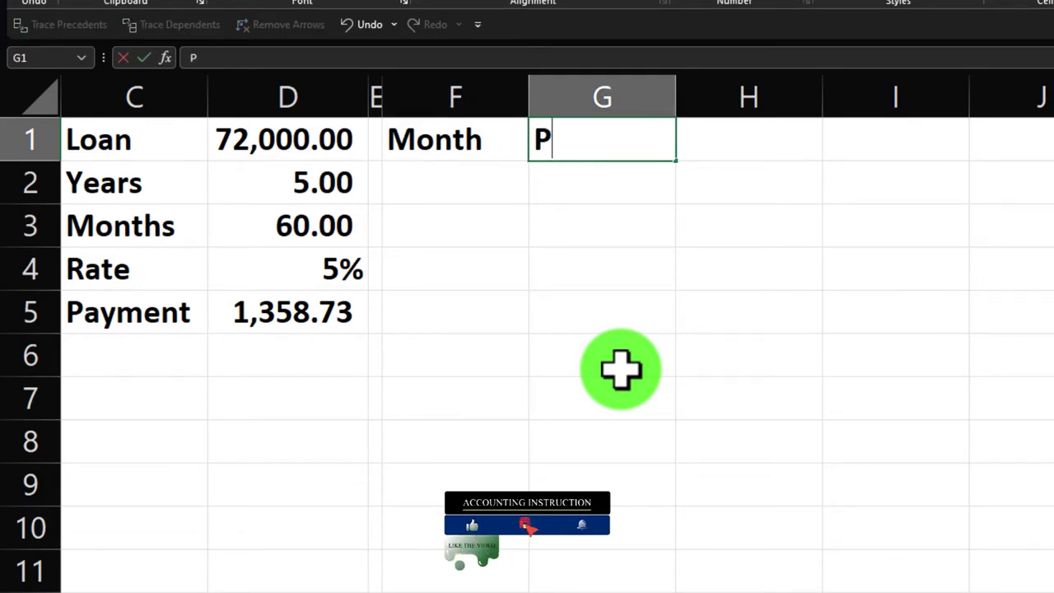
key(Tab)
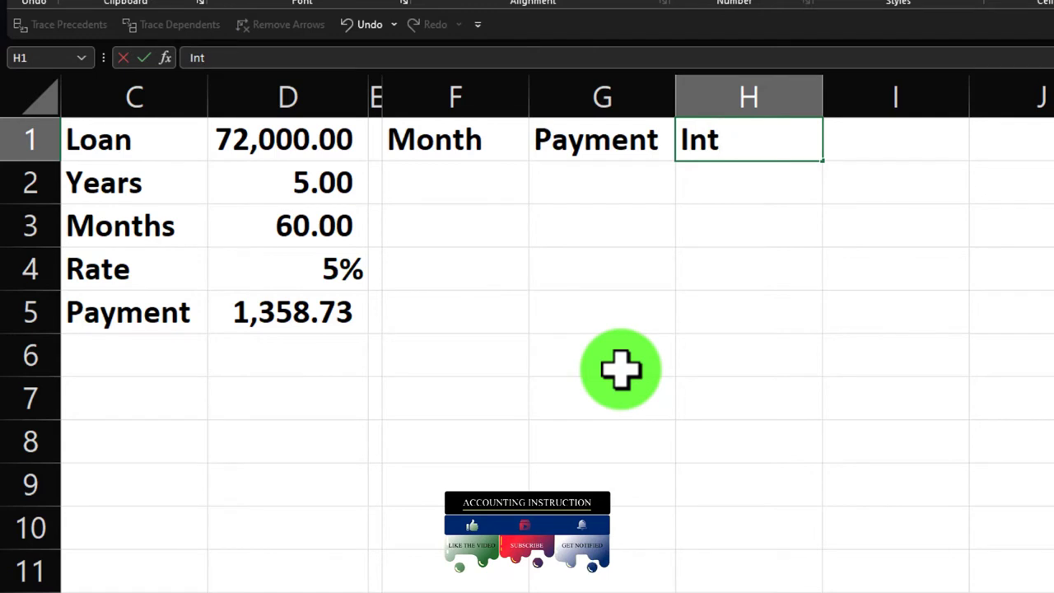
text(Int)
key(Return)
key(Up)
text(Year)
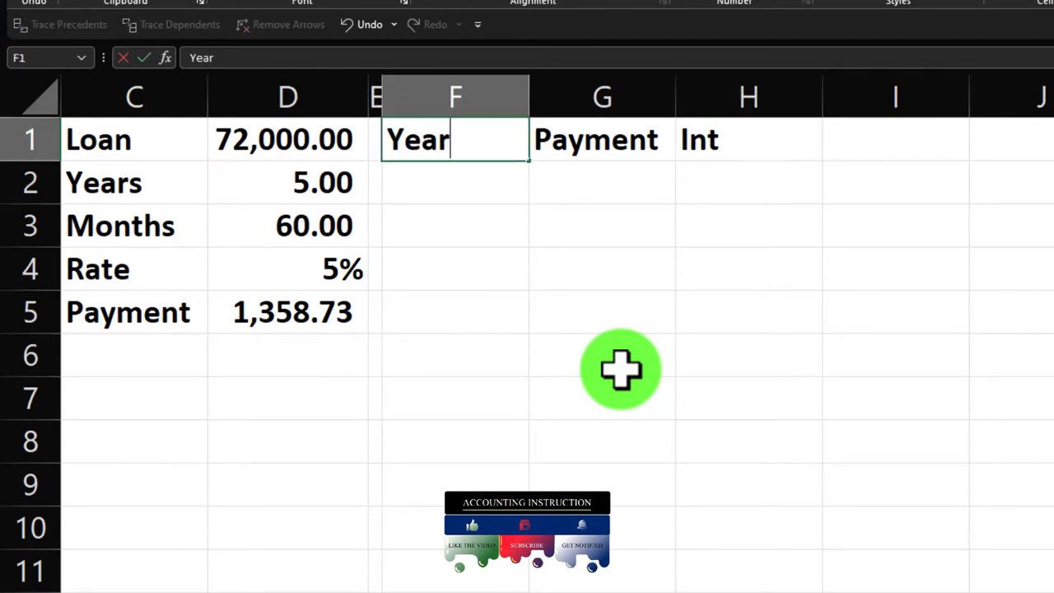
text(s)
key(Tab)
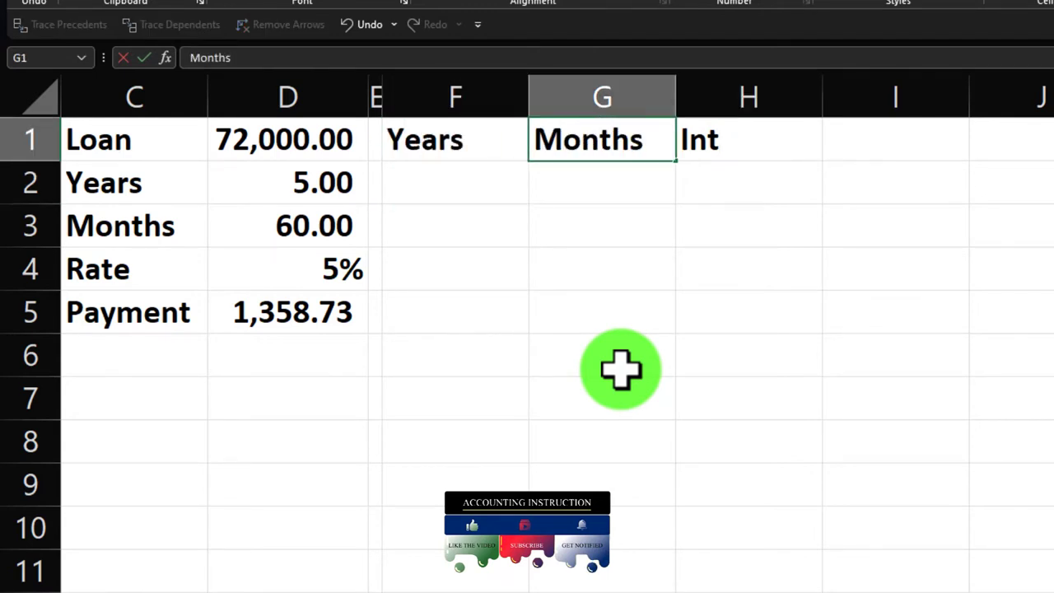
text(Months)
key(Tab)
text(P)
key(BackSpace)
text(i)
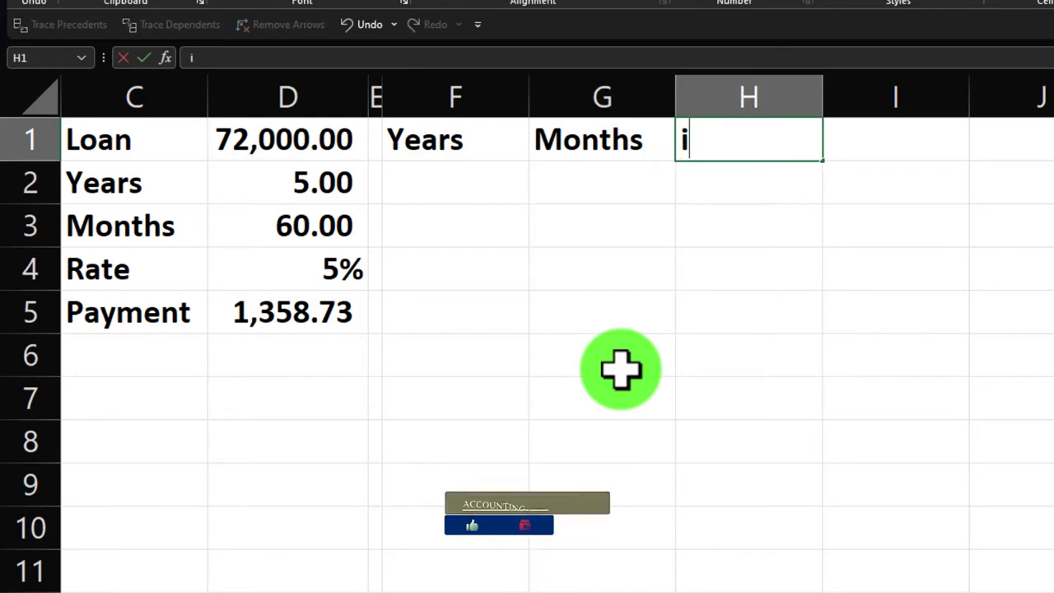
text(nterest)
key(Tab)
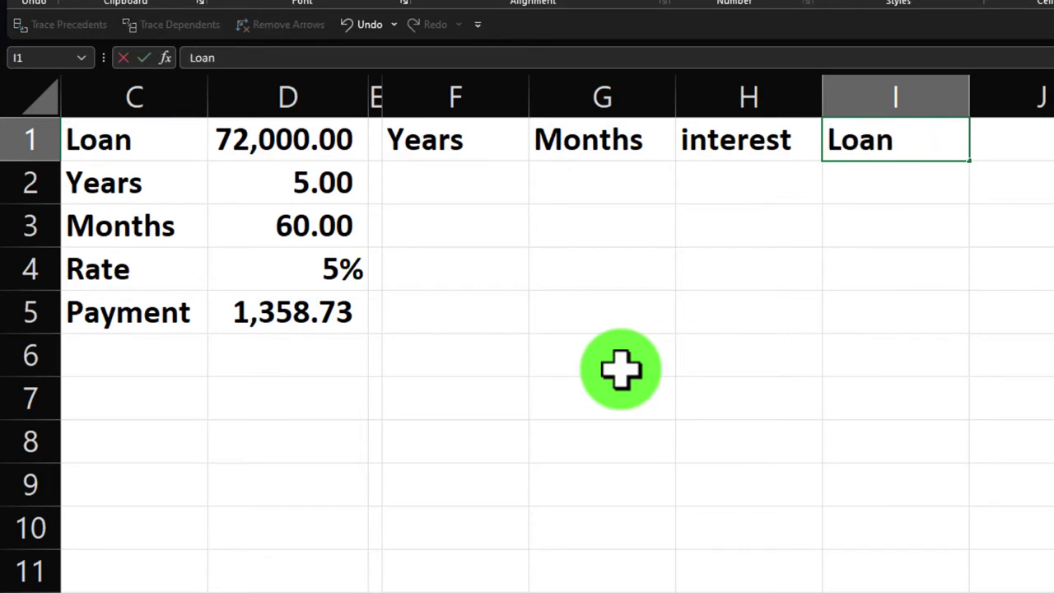
Step: Add two-line headers Loan/Reduction in I1:I2 and Loan/Balance in J1:J2
text(ion)
key(Return)
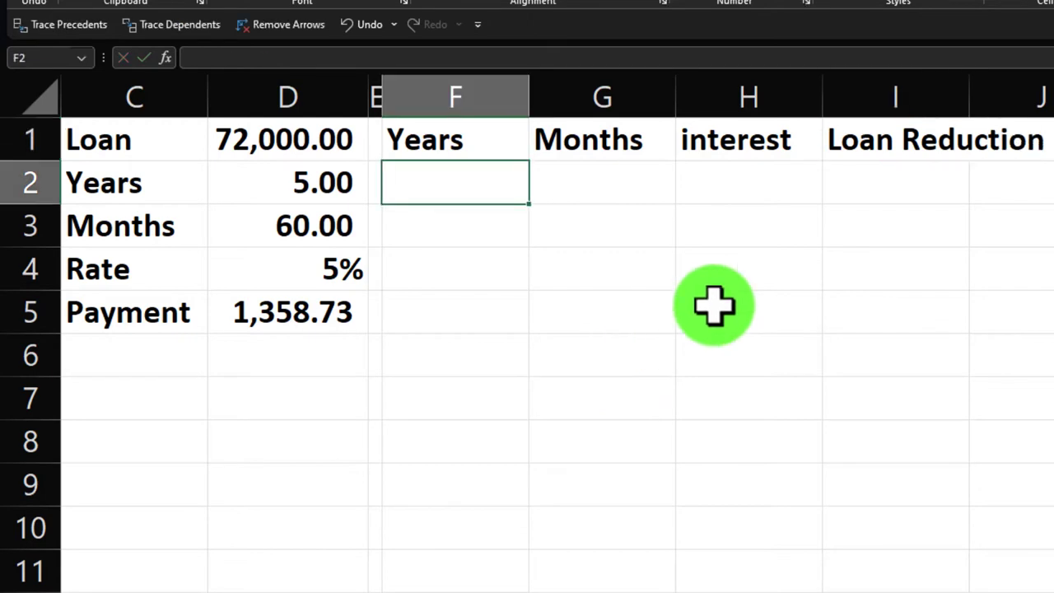
click(871, 145)
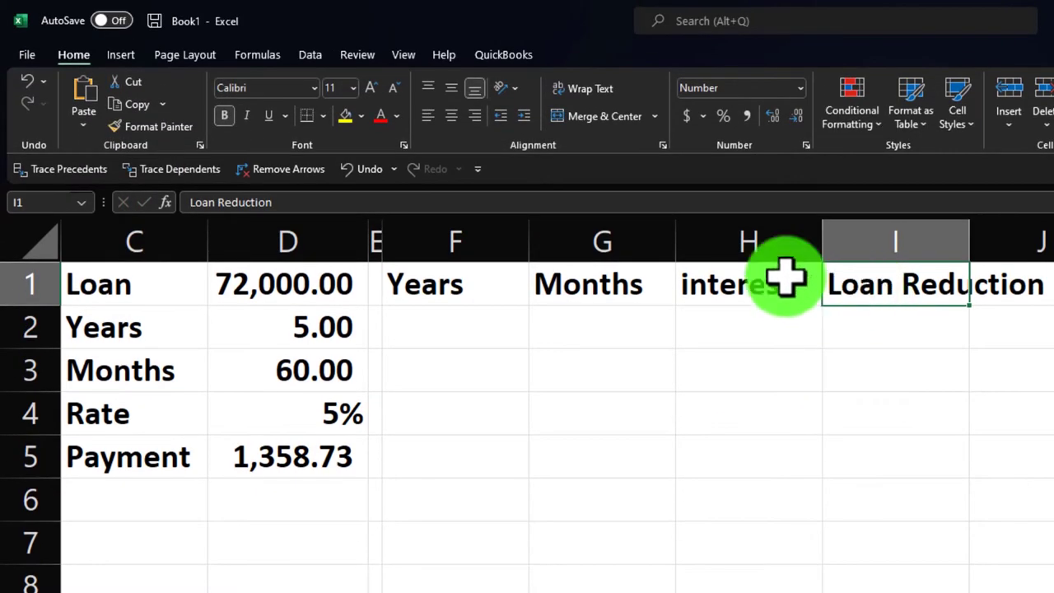
click(568, 89)
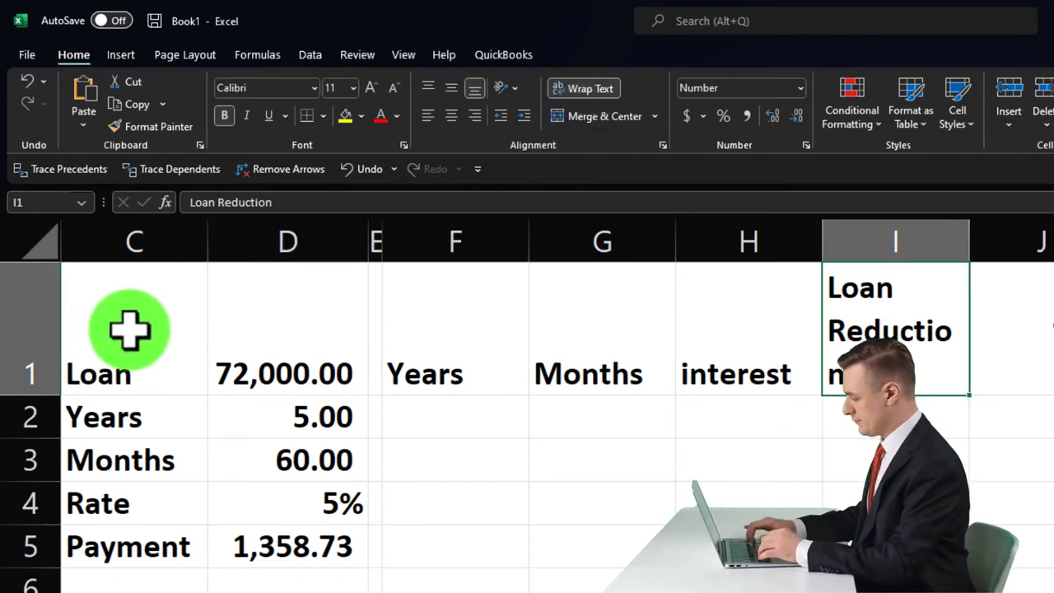
click(28, 80)
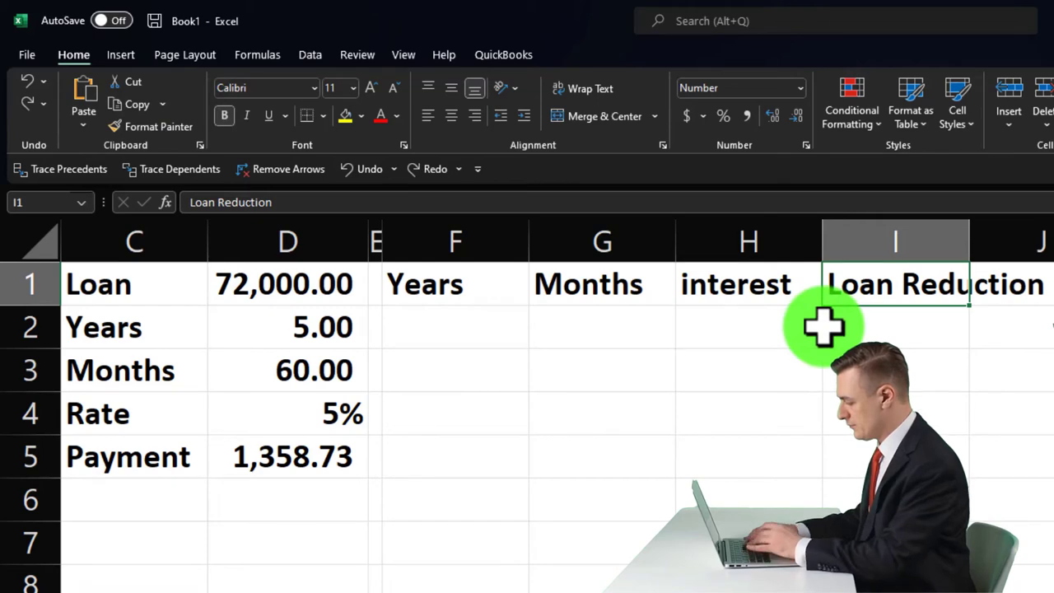
text(Loan)
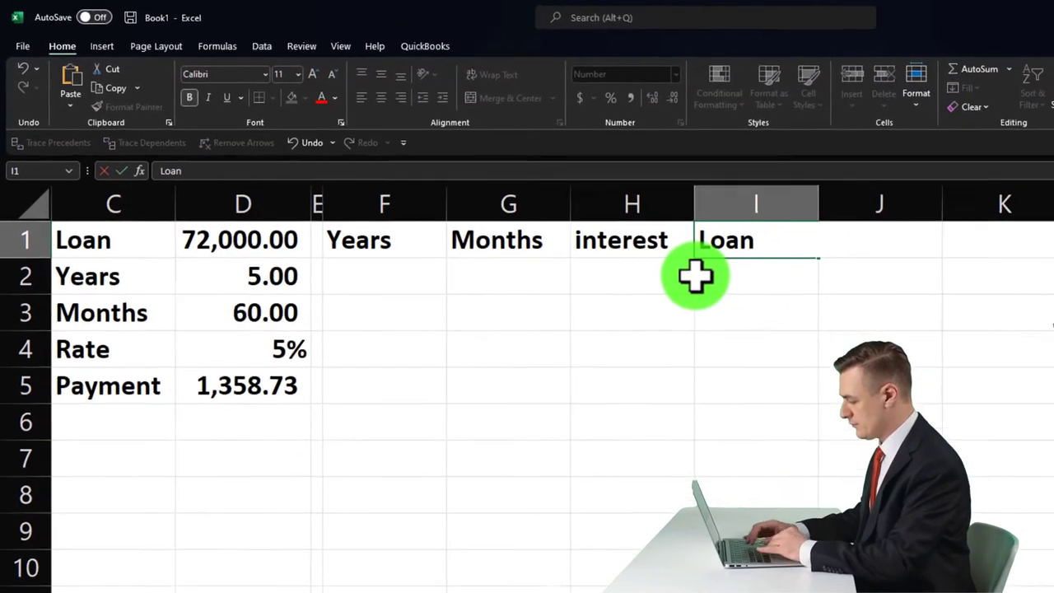
key(Return)
text(Re)
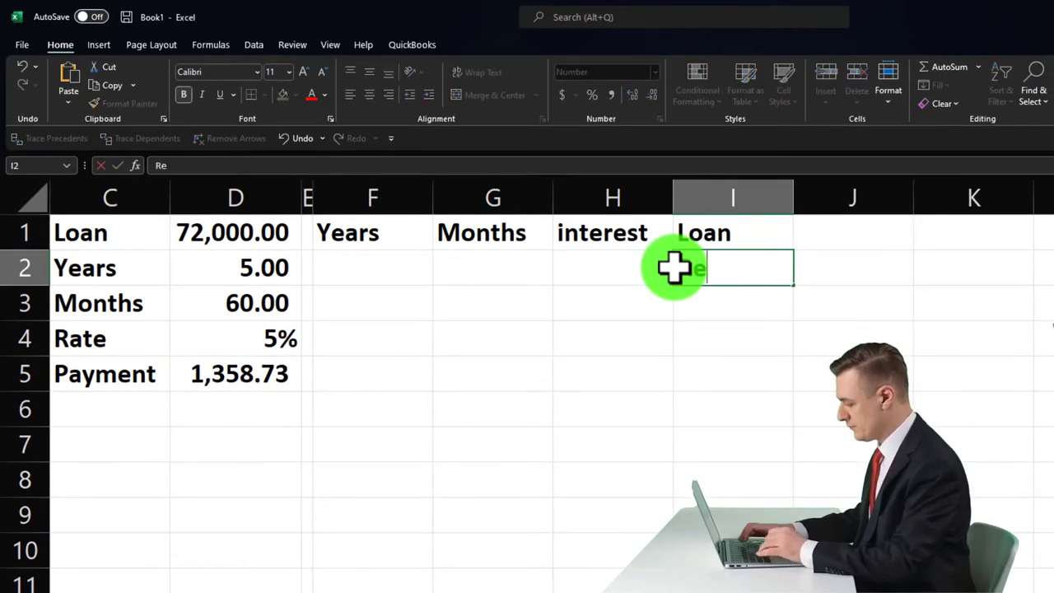
text(duction)
key(Tab)
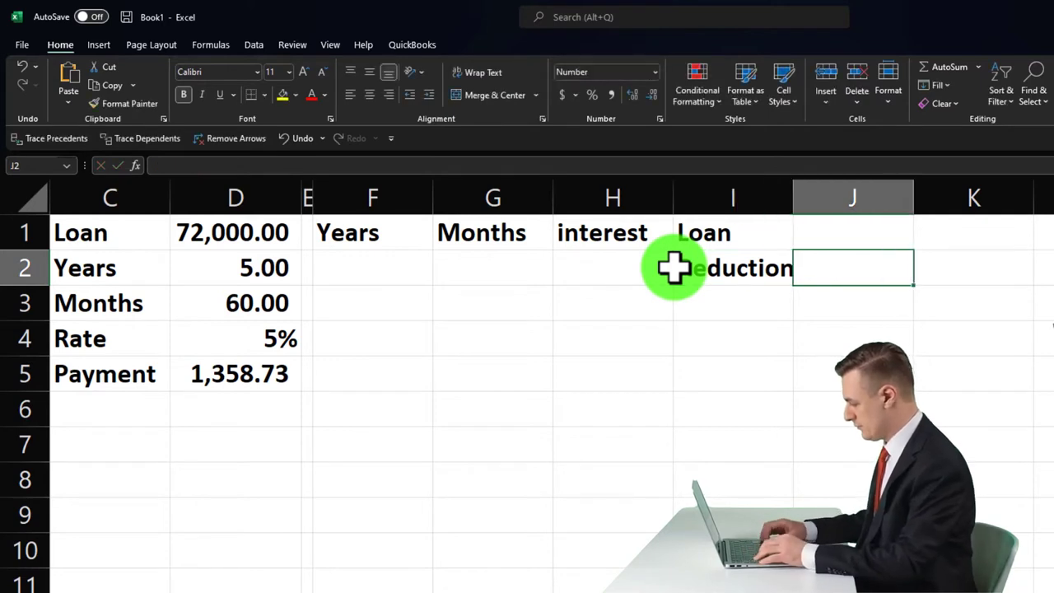
text(Loan)
key(Return)
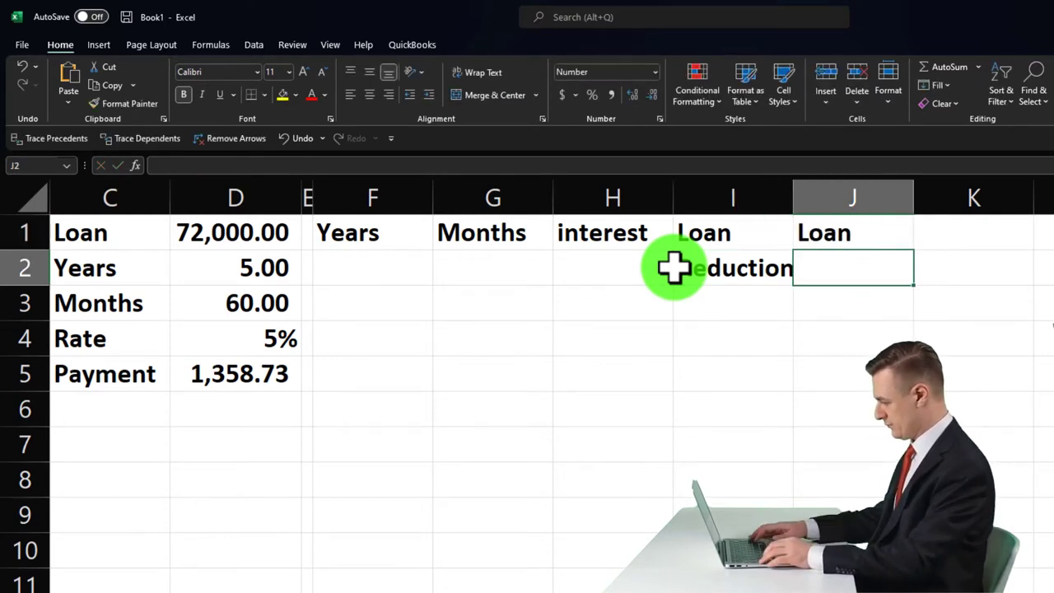
text(Balance)
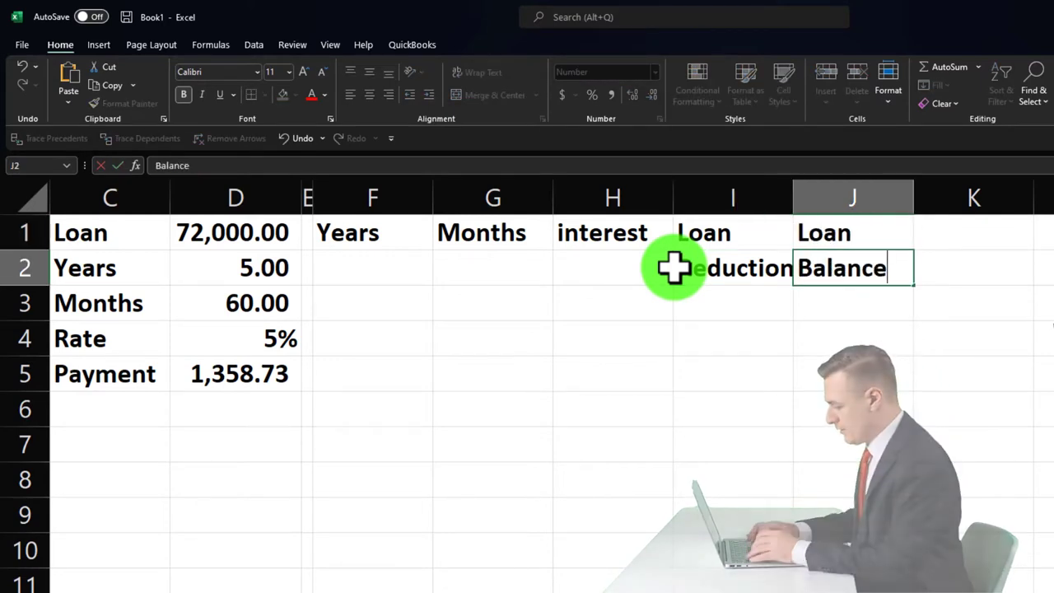
key(Return)
Step: Correct H1 to 'Interest' and move the Years, Months, Interest headers down to row 2
drag(376, 230, 577, 232)
double_click(565, 233)
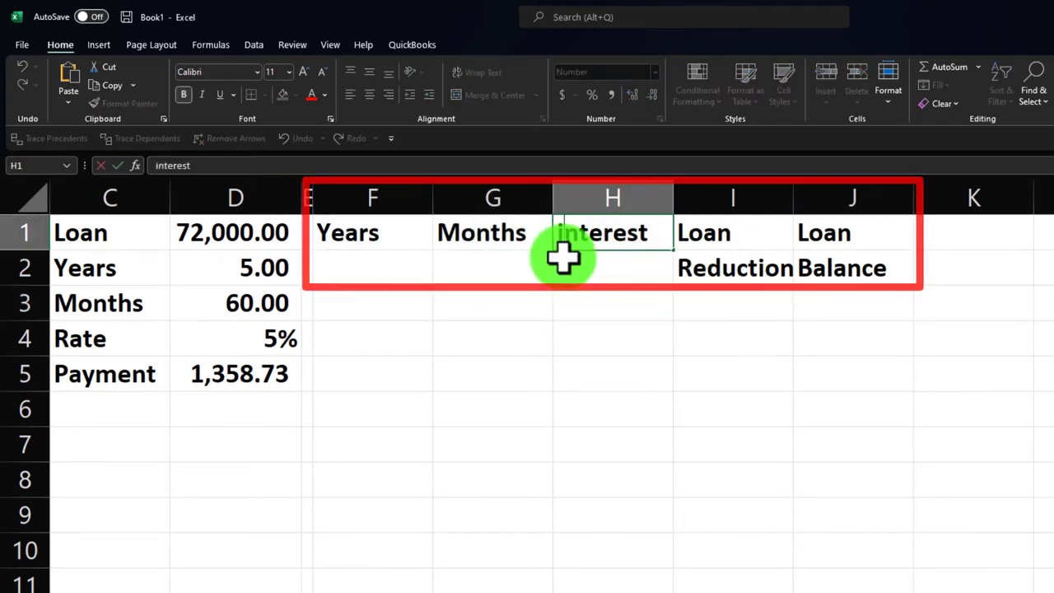
text(I)
key(Return)
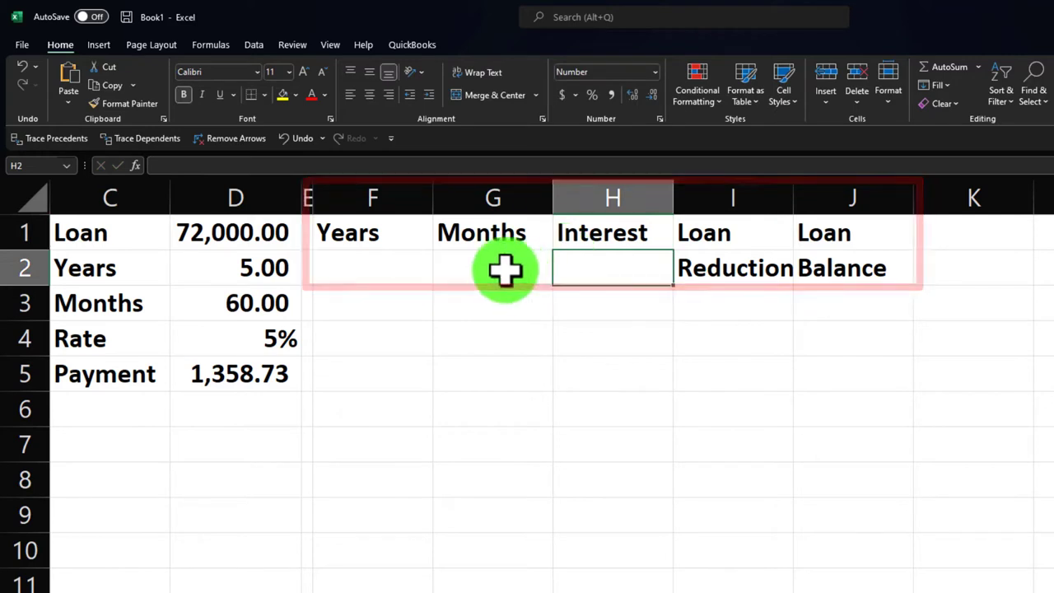
drag(400, 239, 815, 268)
click(410, 338)
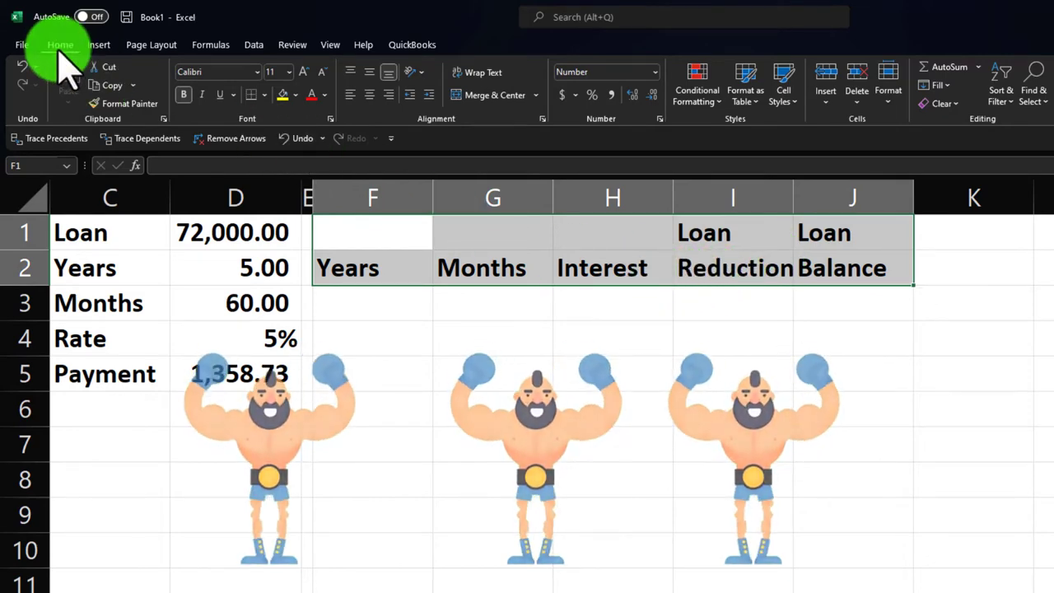
Step: Give the headers black fill with centred white text, and narrow columns F and G
click(295, 95)
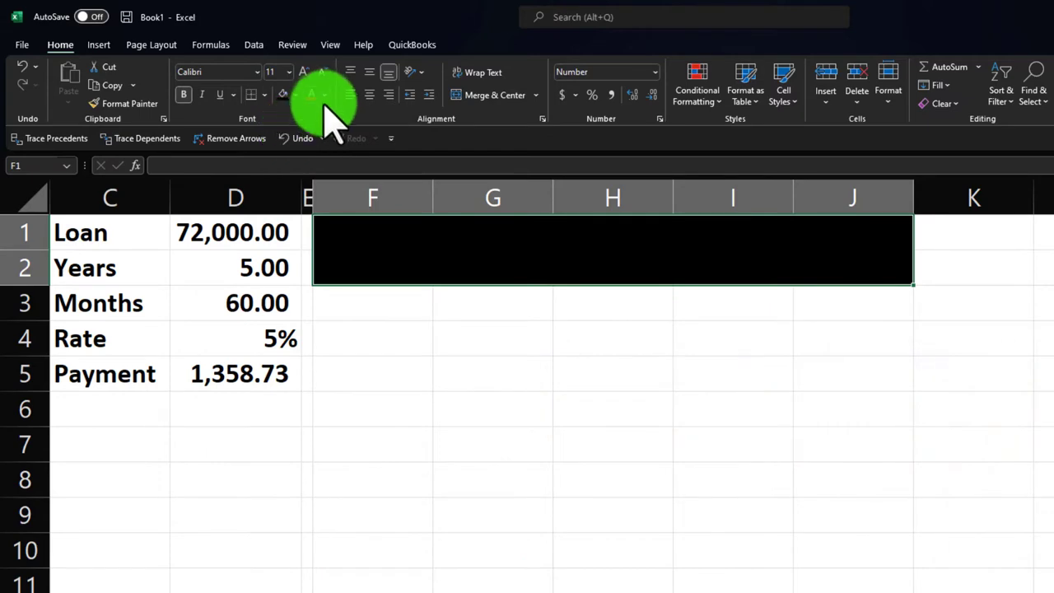
click(324, 95)
click(311, 154)
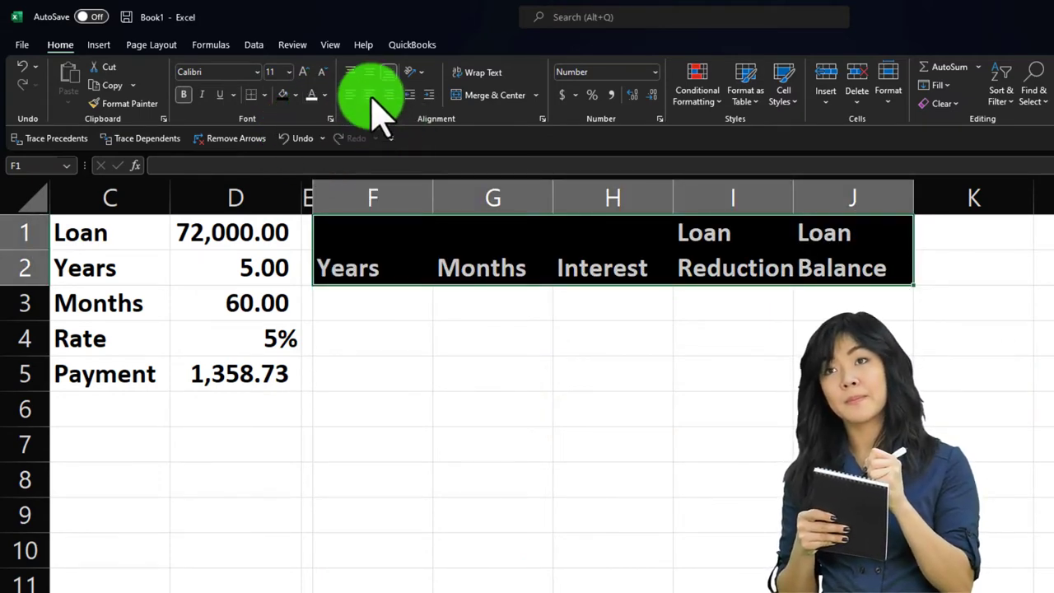
click(410, 350)
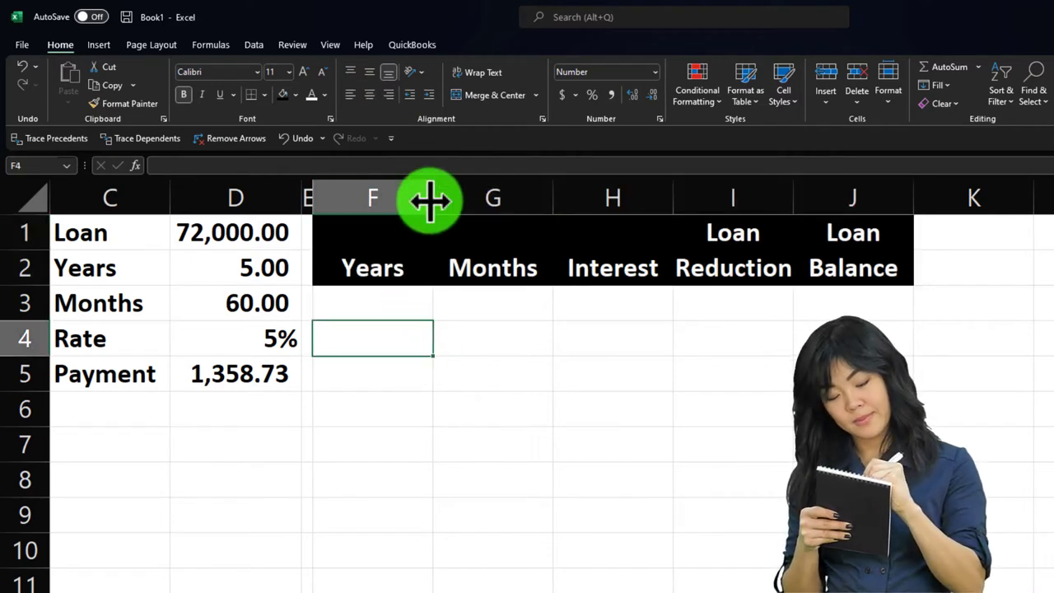
drag(413, 213, 413, 210)
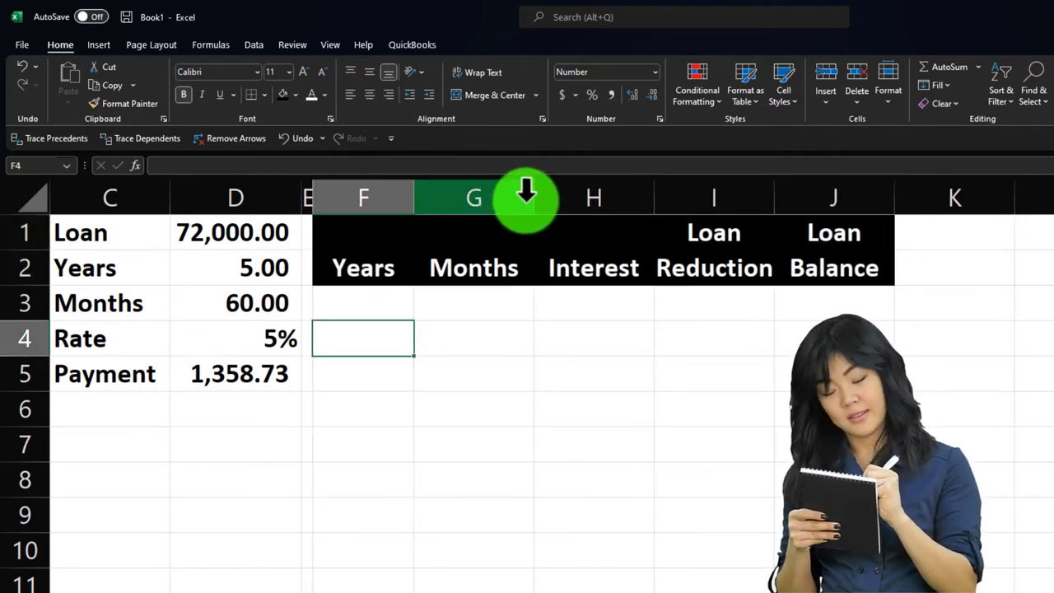
drag(526, 198, 526, 198)
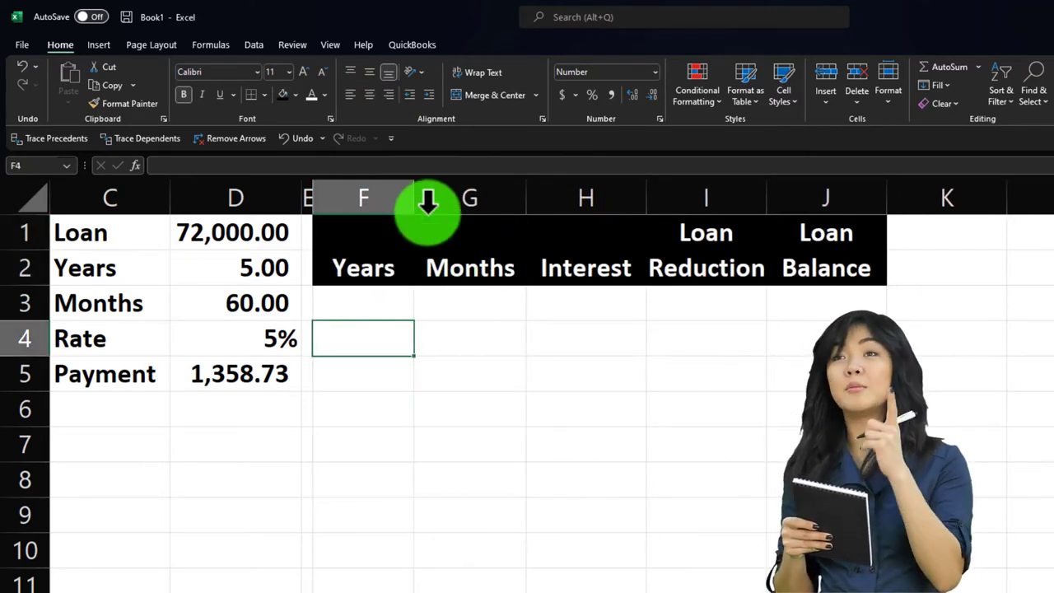
drag(401, 201, 400, 202)
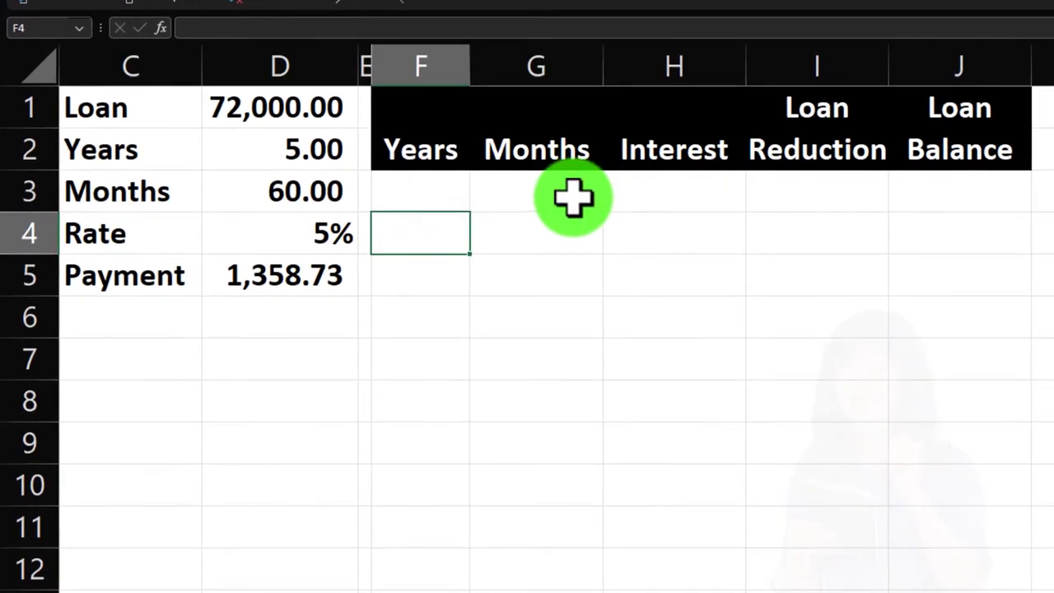
Step: Enter month numbers 0, 1 and 2 in G3:G5
click(574, 198)
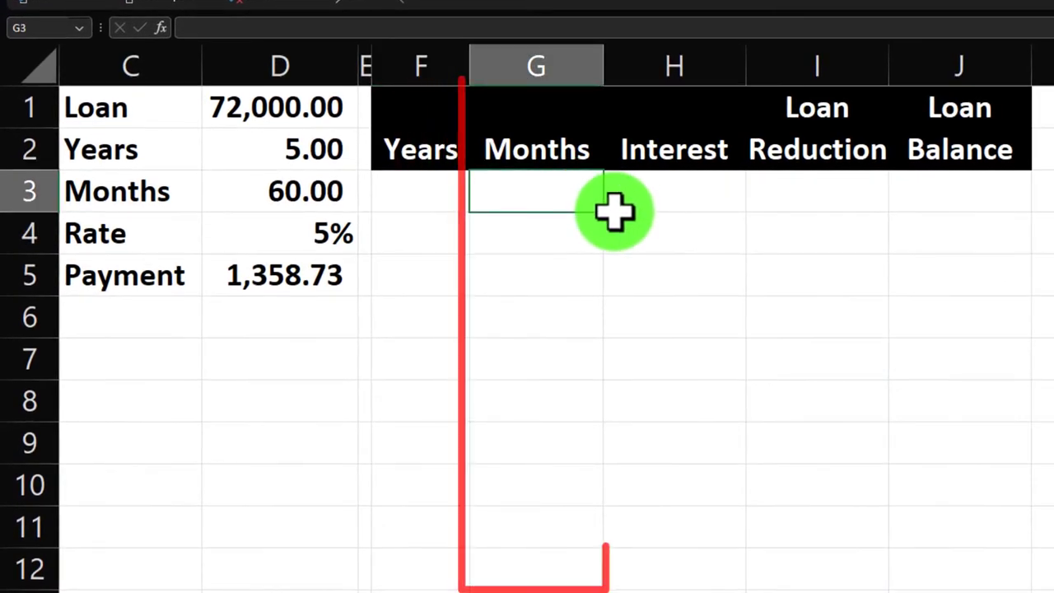
text(0)
key(Return)
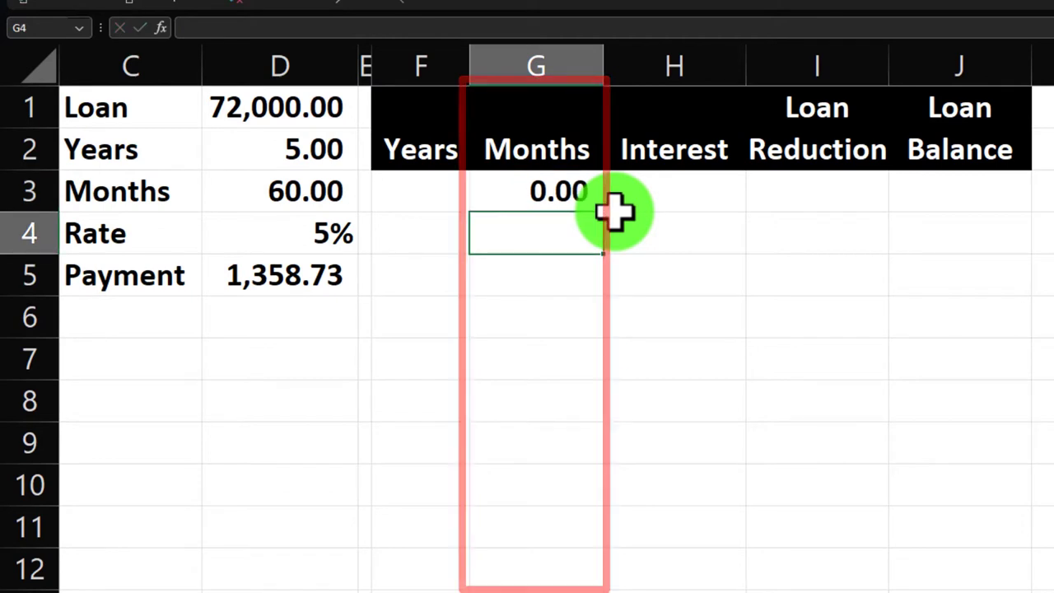
text(1)
key(Return)
text(2)
key(Return)
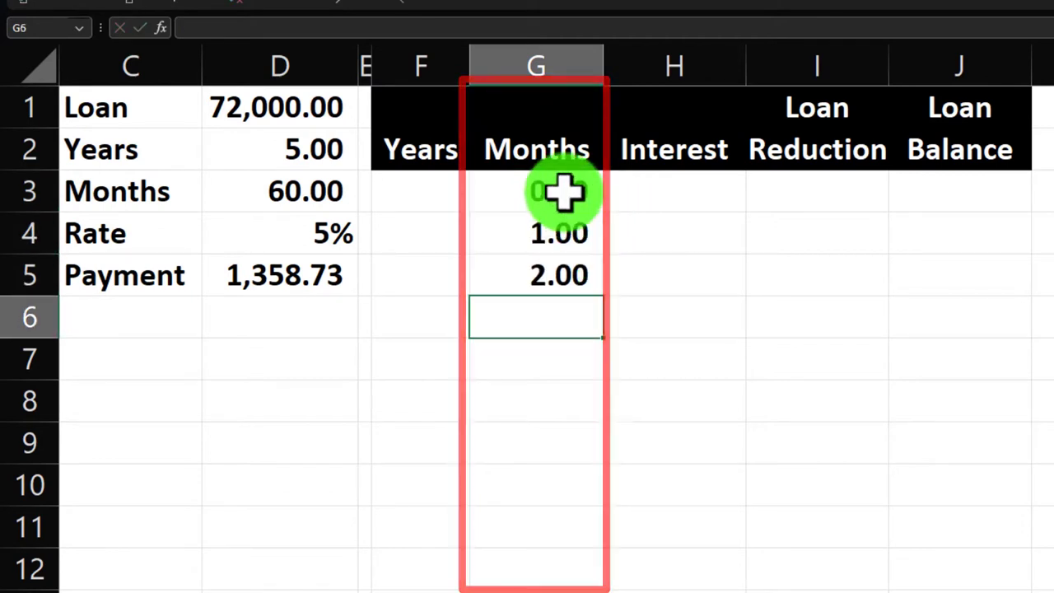
Step: Extend the month series from G3 down to month 60
drag(560, 189, 563, 269)
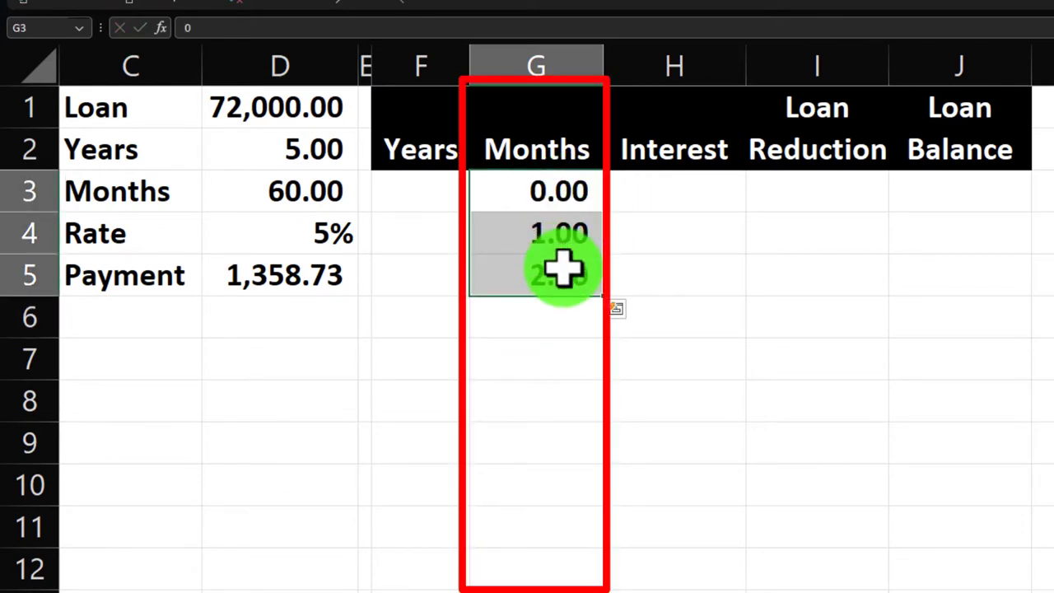
click(236, 357)
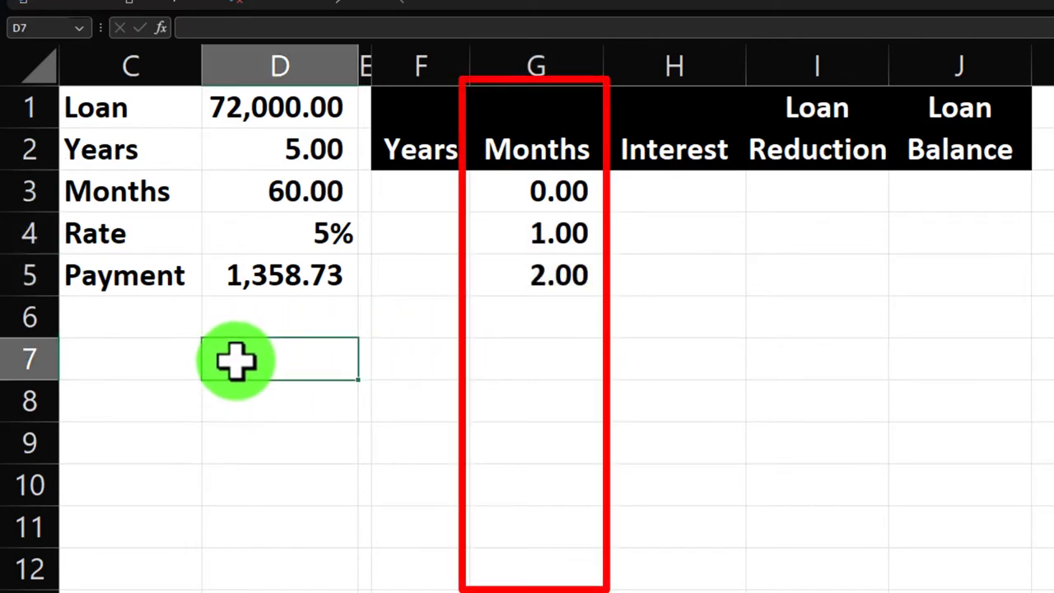
mouse_move(559, 191)
mouse_down()
mouse_move(557, 263)
mouse_move(600, 296)
mouse_up()
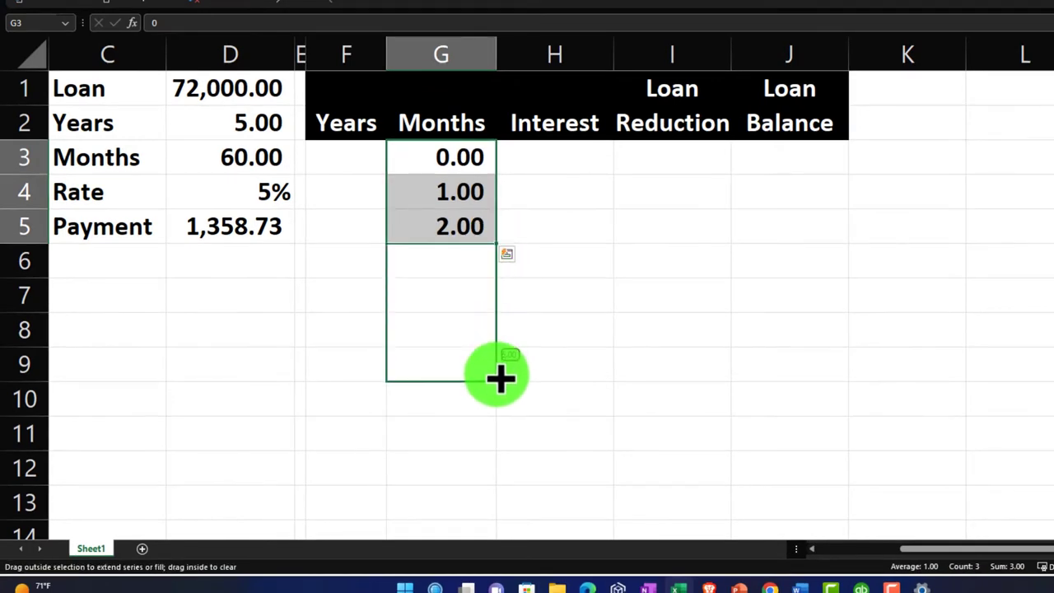
drag(499, 512, 499, 556)
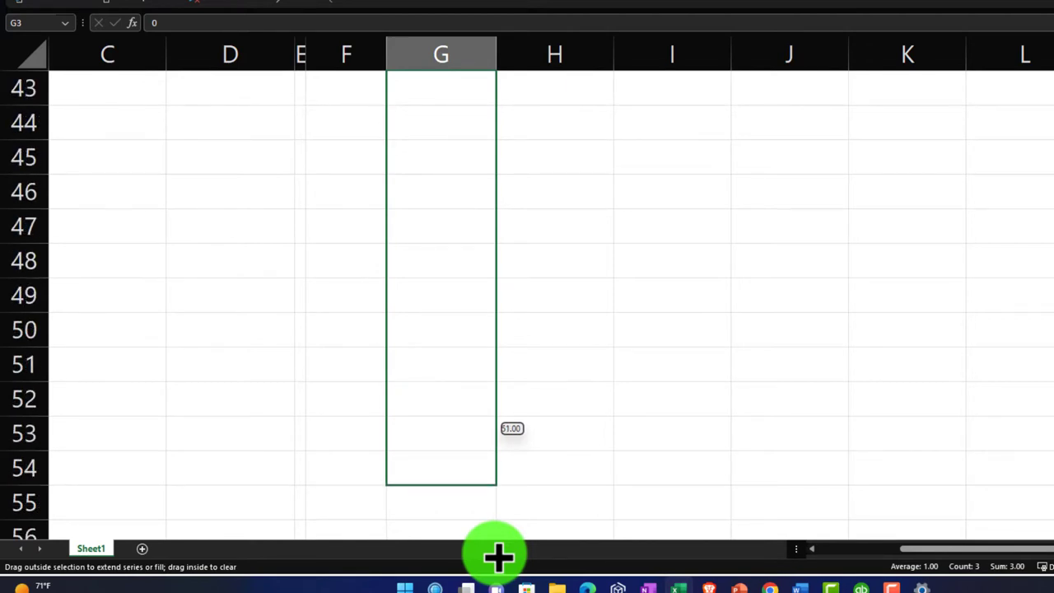
drag(498, 556, 492, 397)
scroll(492, 396, up, 17)
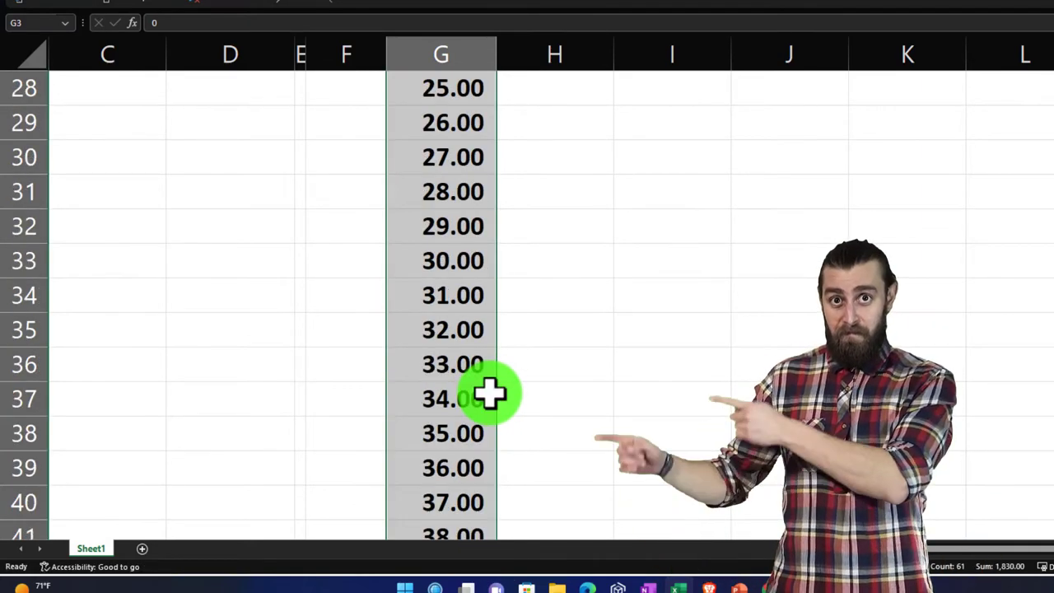
scroll(491, 396, up, 1)
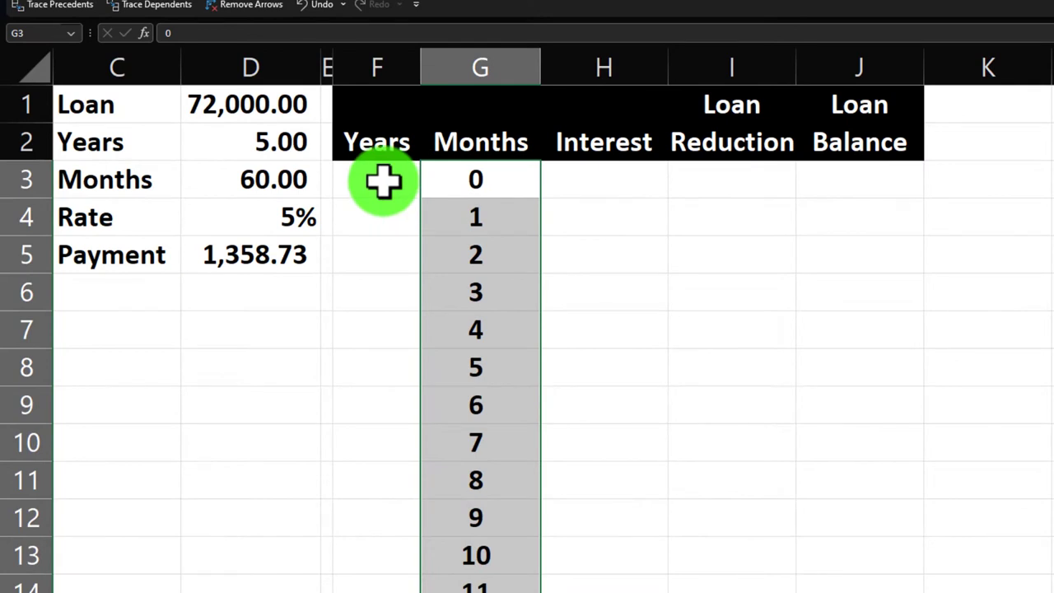
click(383, 181)
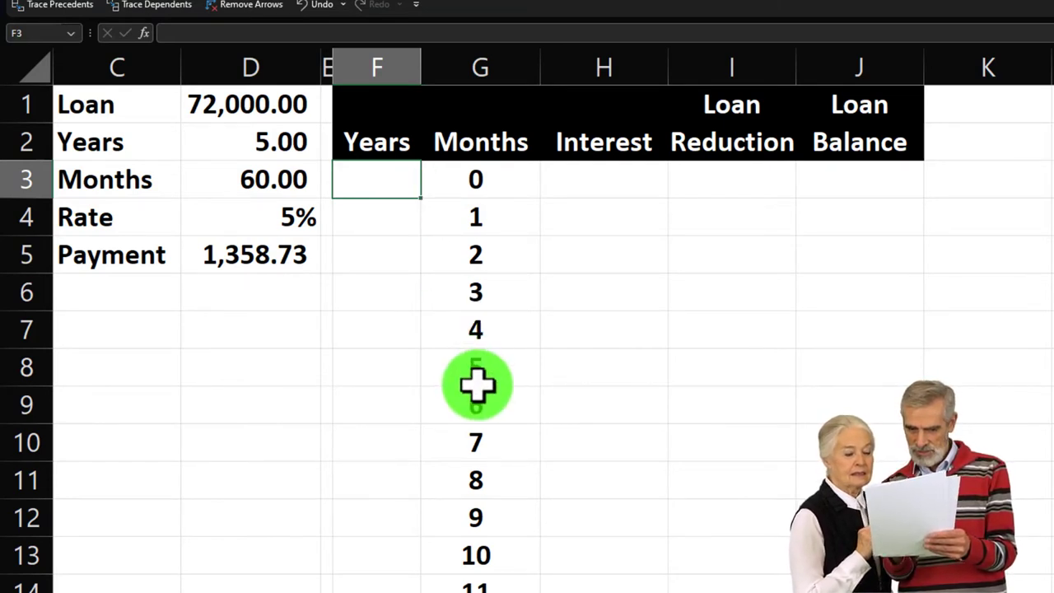
Step: Enter the years formula =ROUNDUP(G4/12,-0.1) in F4
click(378, 224)
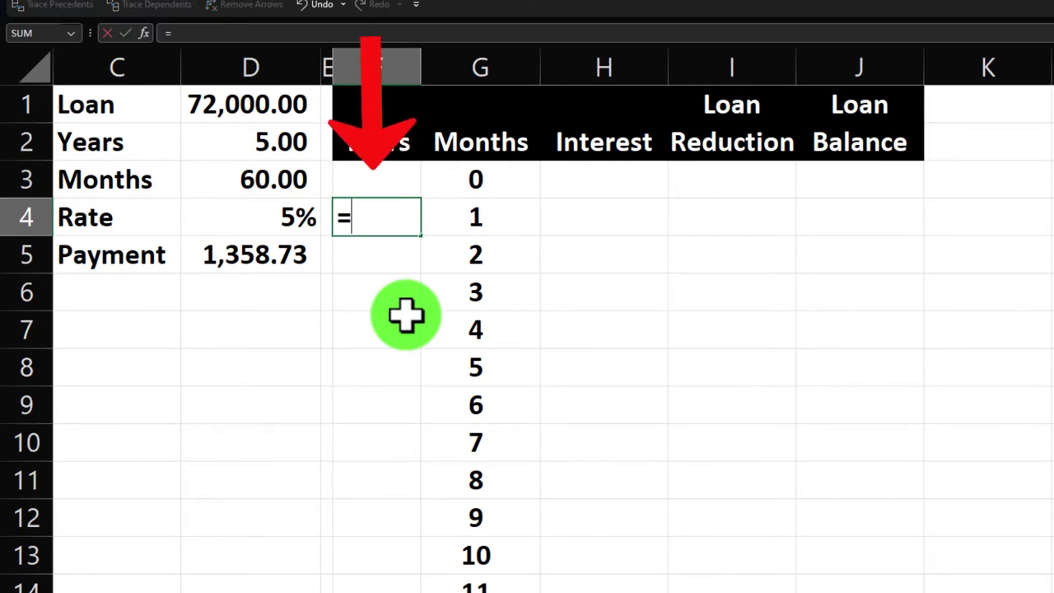
text(oundup()
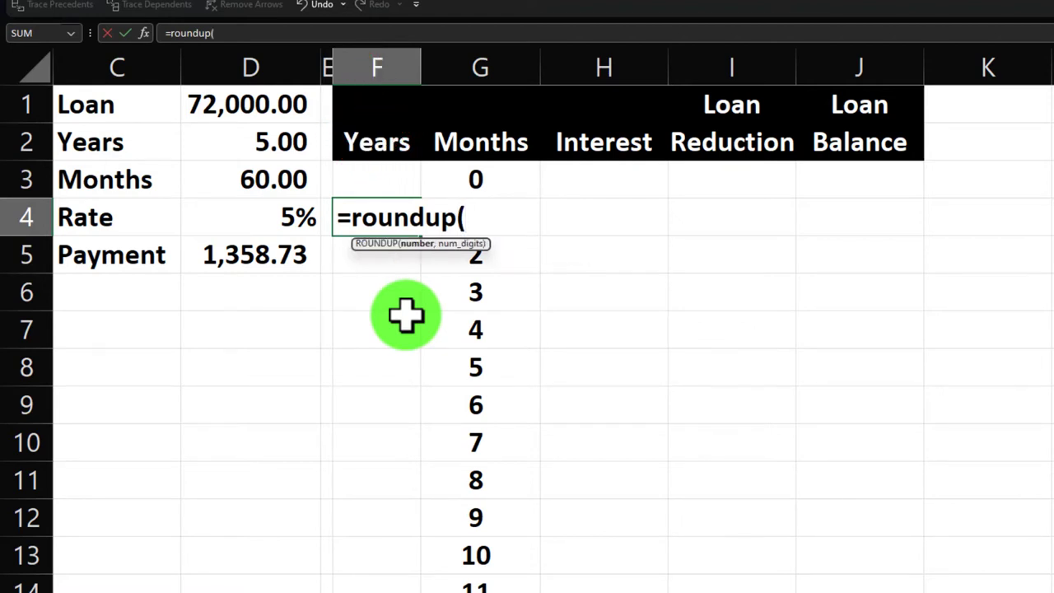
key(Right)
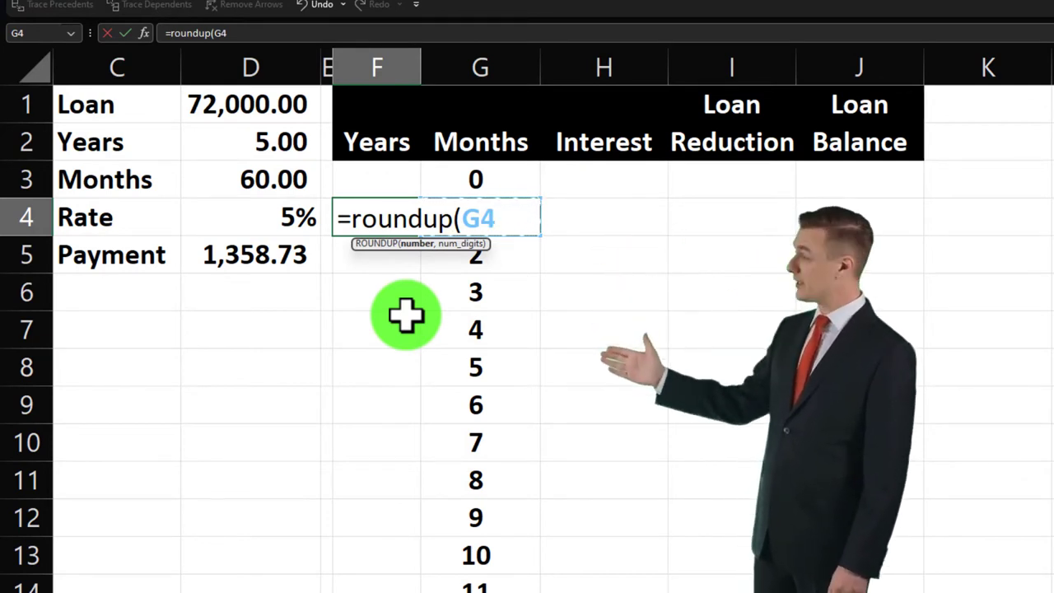
text(/)
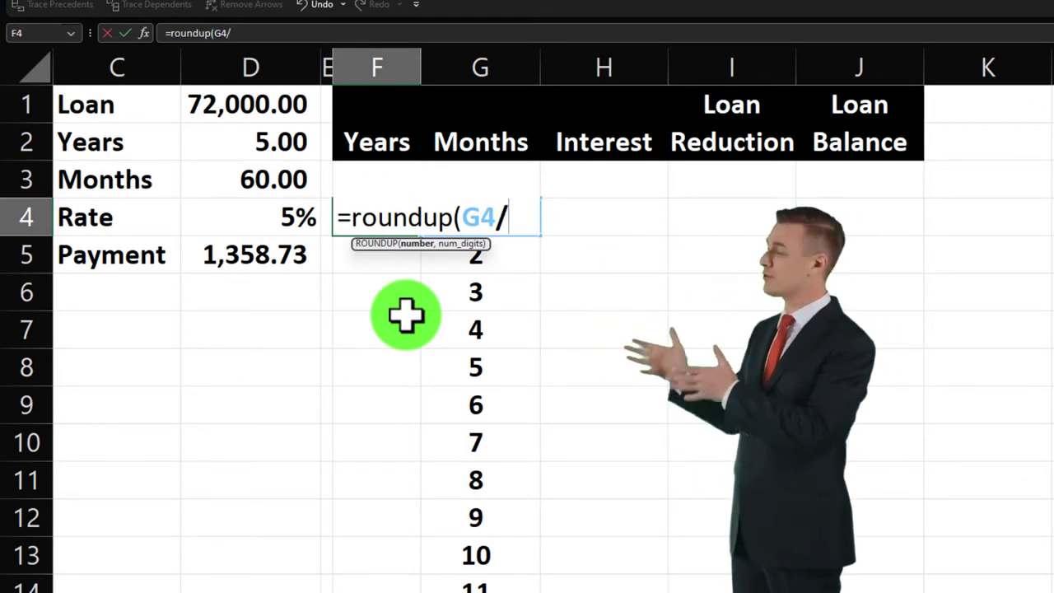
text(12,)
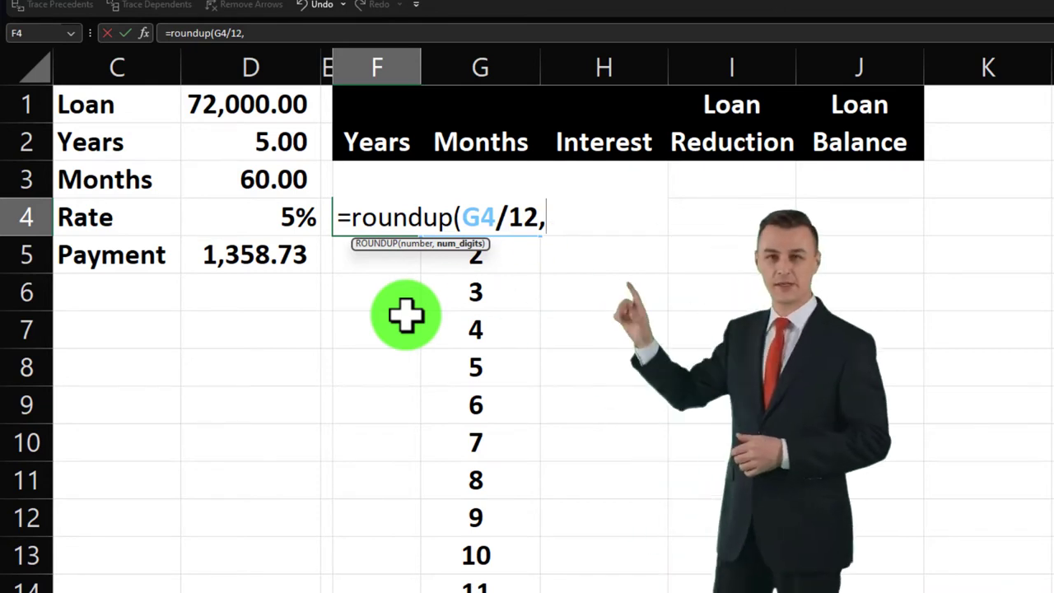
text(-1)
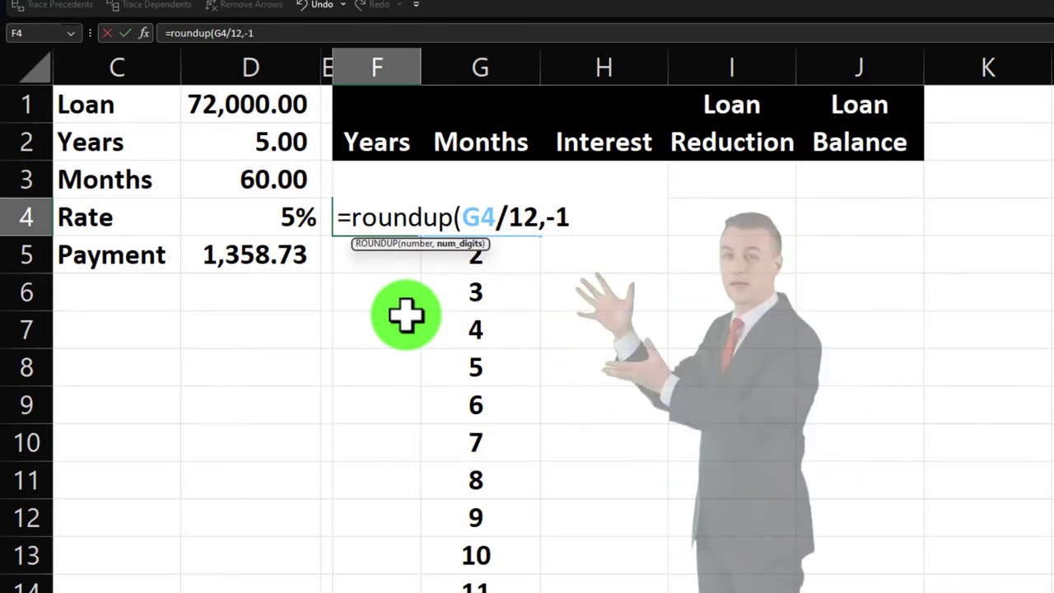
key(Return)
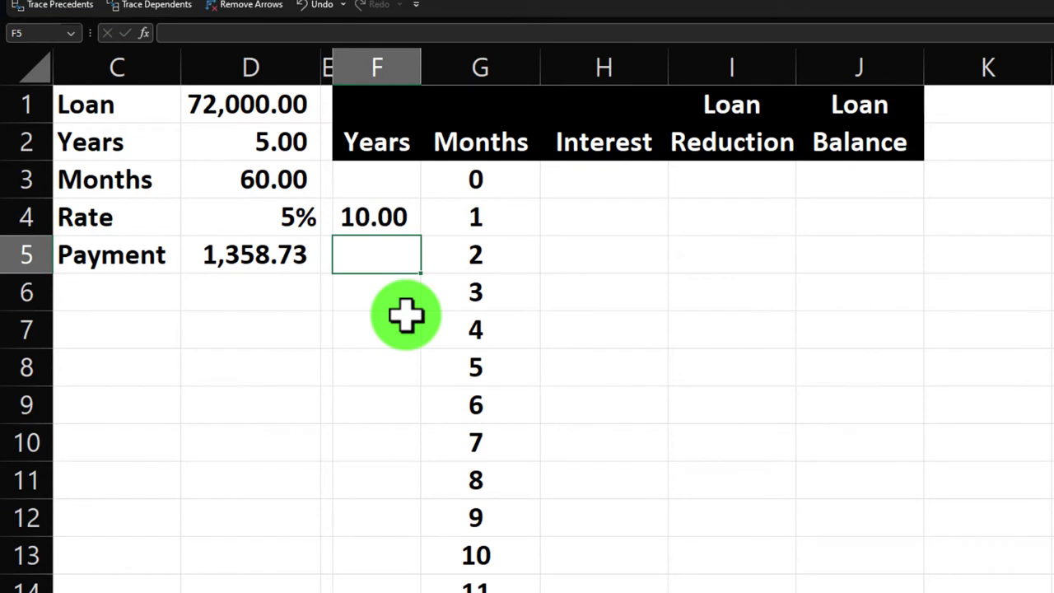
double_click(401, 221)
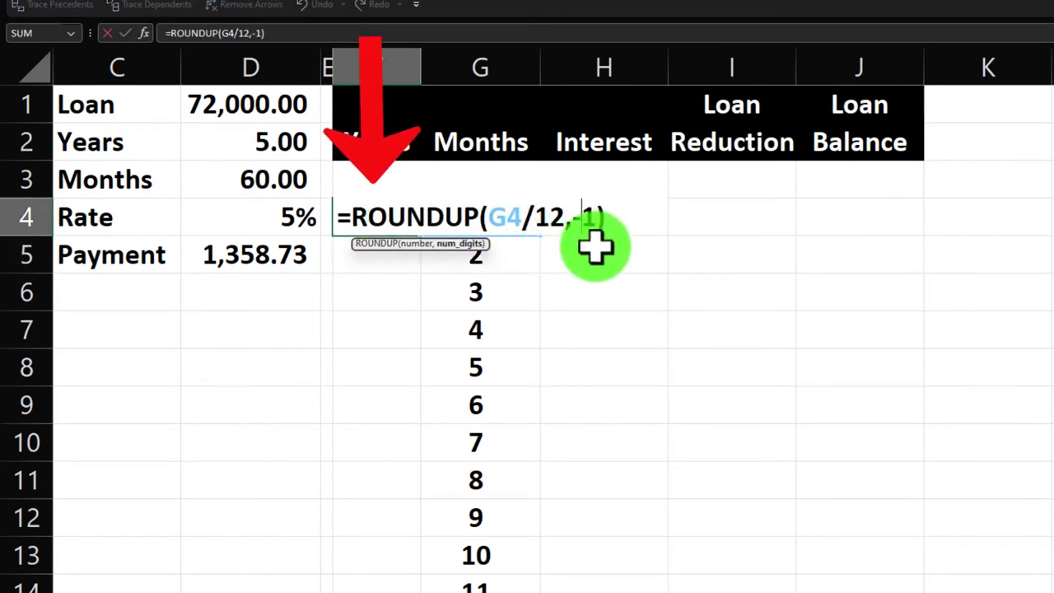
key(Return)
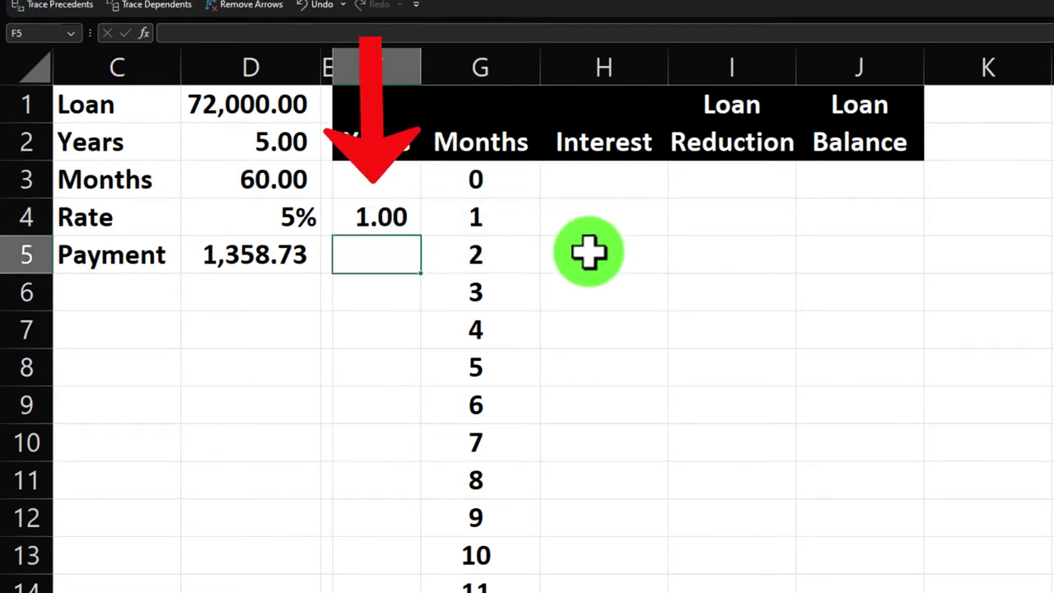
double_click(400, 216)
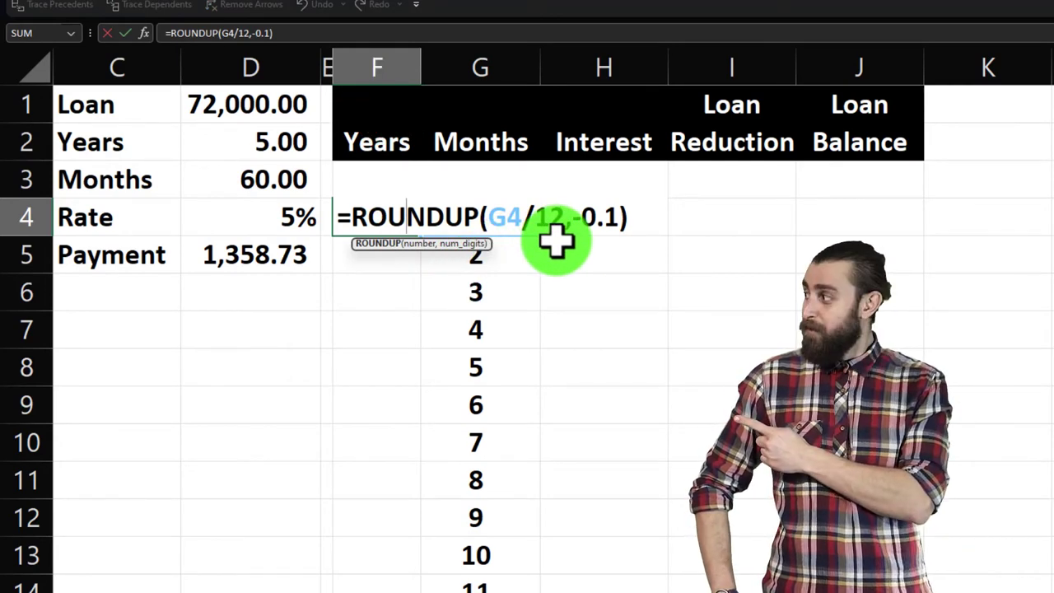
key(Return)
Step: Fill the years formula down to F63 and select F4:F63
click(403, 216)
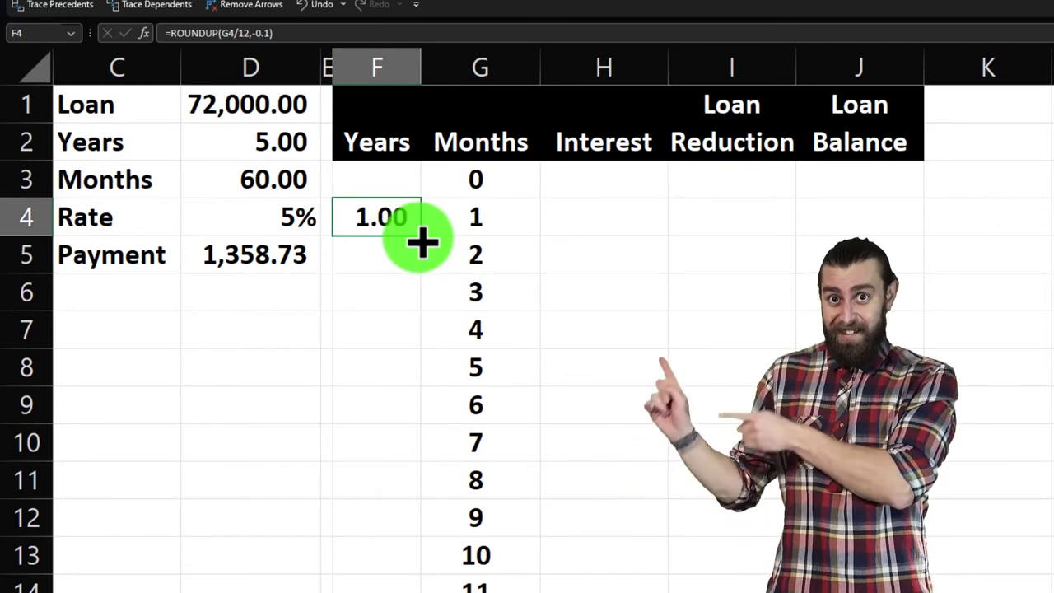
drag(422, 241, 424, 359)
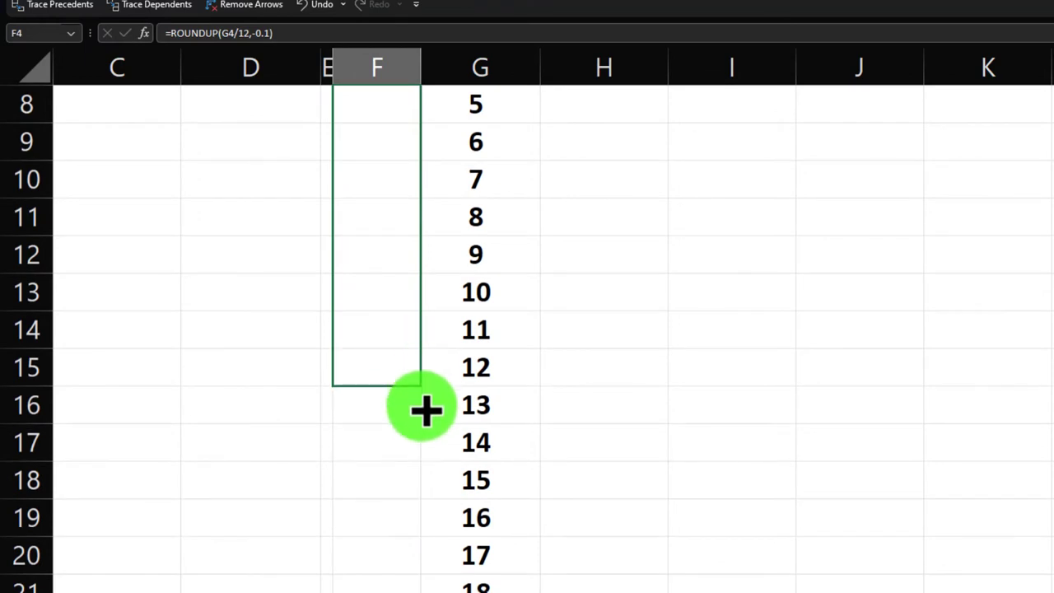
drag(425, 426, 425, 428)
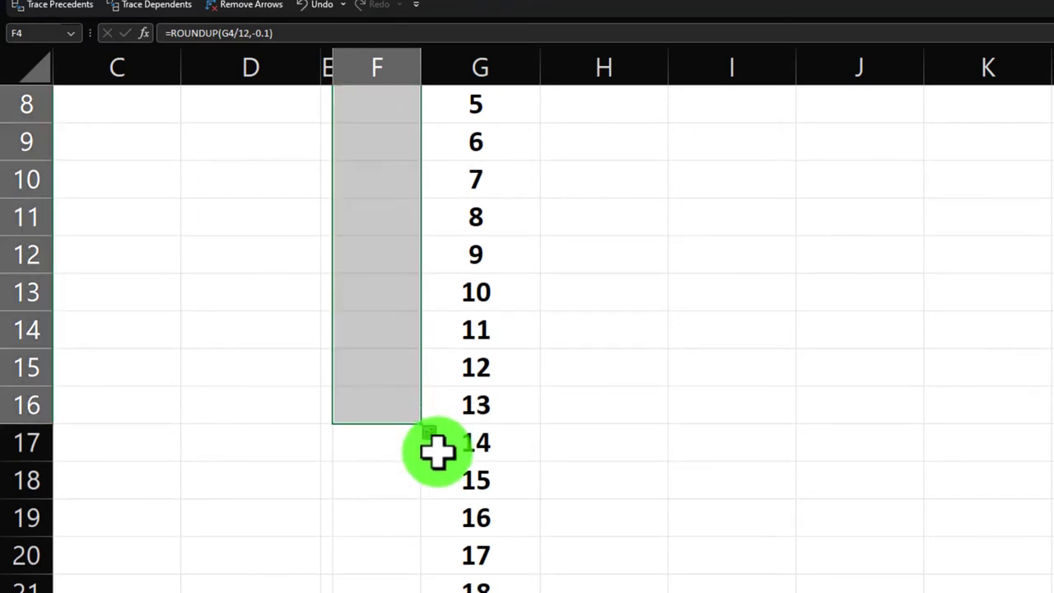
click(386, 406)
scroll(405, 480, up, 3)
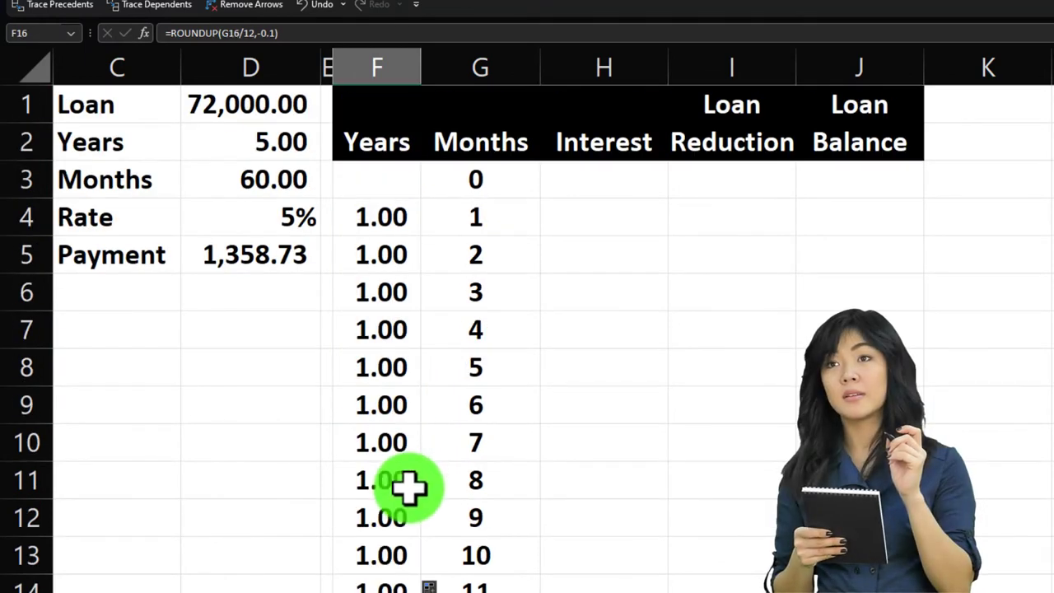
mouse_move(381, 218)
mouse_down()
mouse_move(383, 588)
mouse_move(404, 399)
mouse_move(412, 580)
mouse_move(411, 554)
mouse_up()
scroll(371, 552, up, 17)
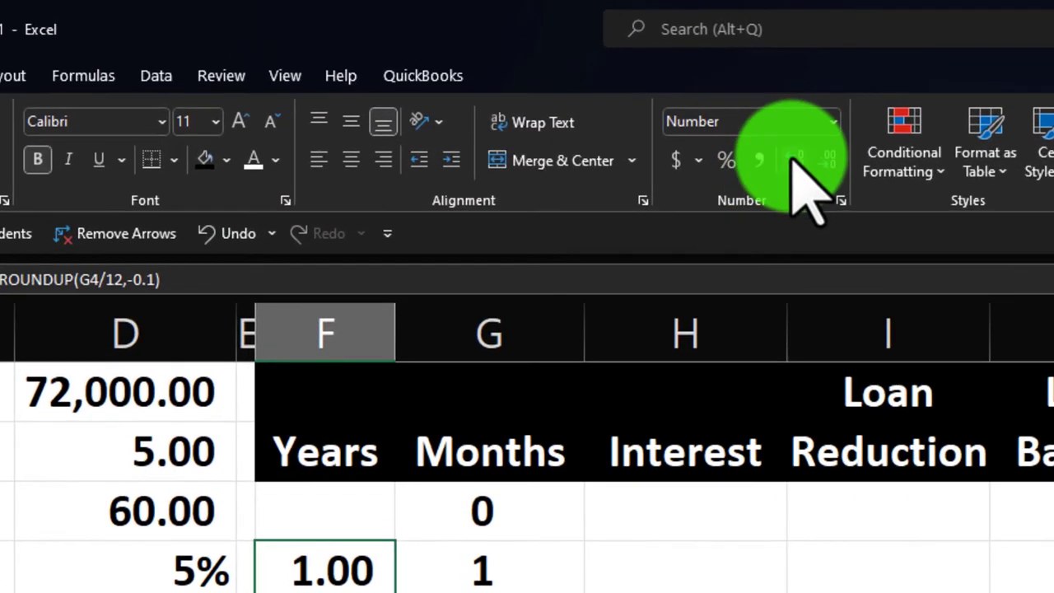
Step: Remove decimals from the Years values in F4:F63 so they show whole numbers
click(828, 159)
click(828, 159)
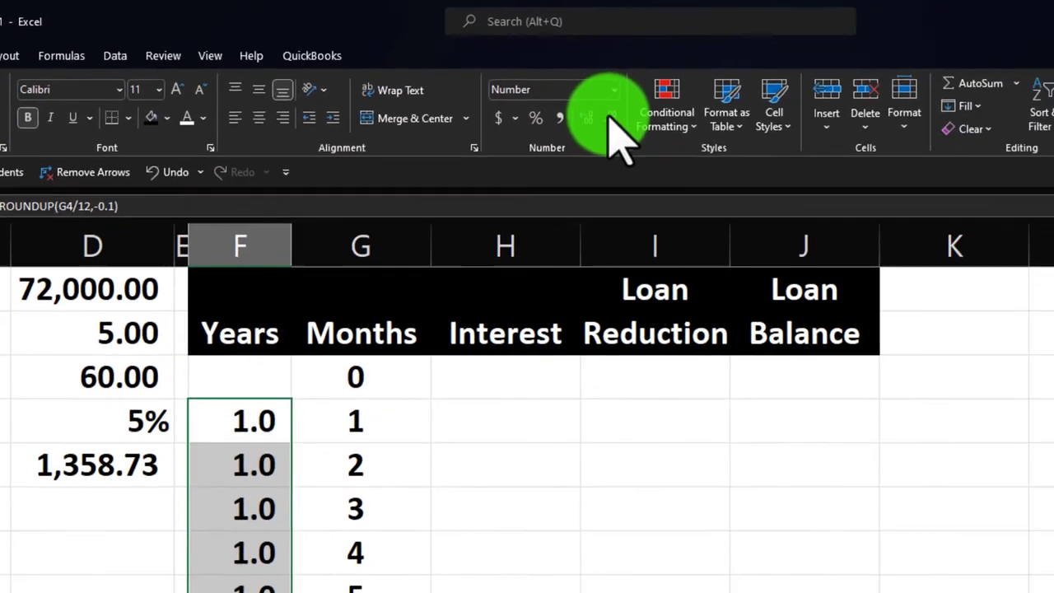
click(828, 159)
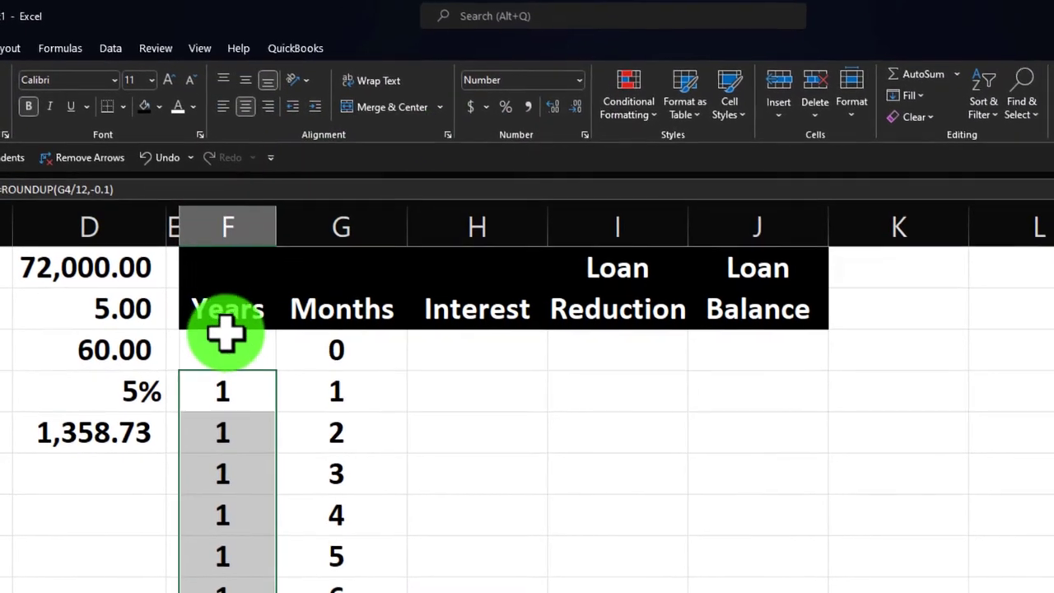
Step: Enter year 0 in F3 beside month 0, shown as a whole number
click(242, 349)
text(0.)
key(Return)
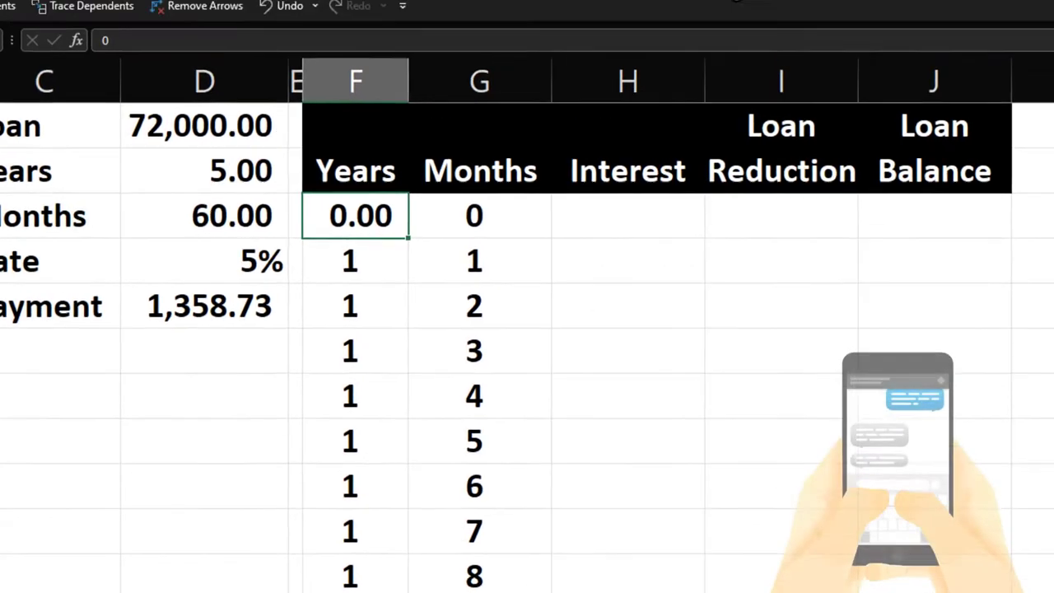
click(718, 141)
click(747, 141)
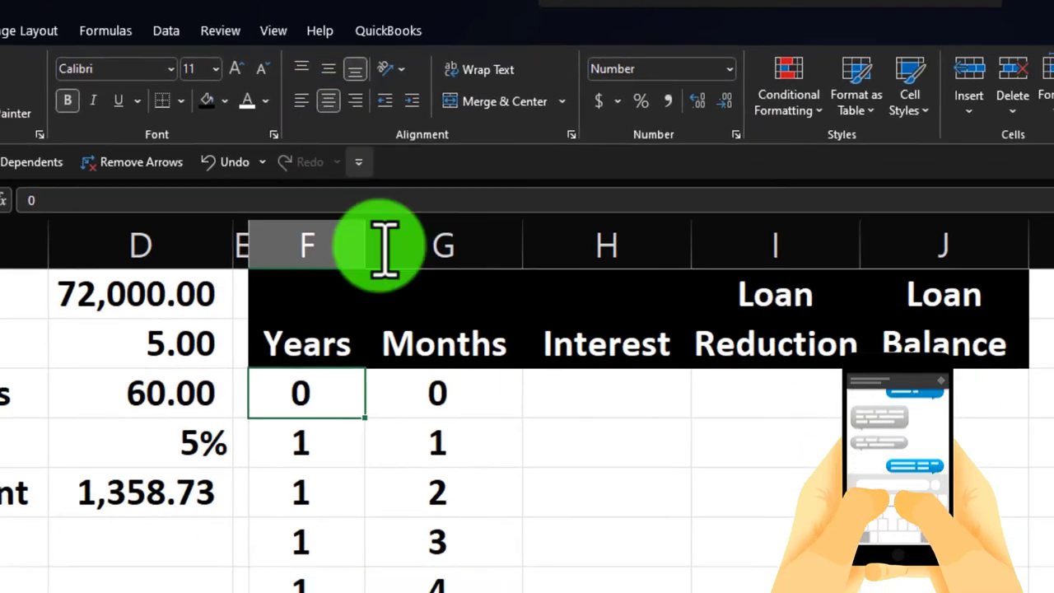
scroll(479, 494, down, 4)
scroll(480, 494, down, 12)
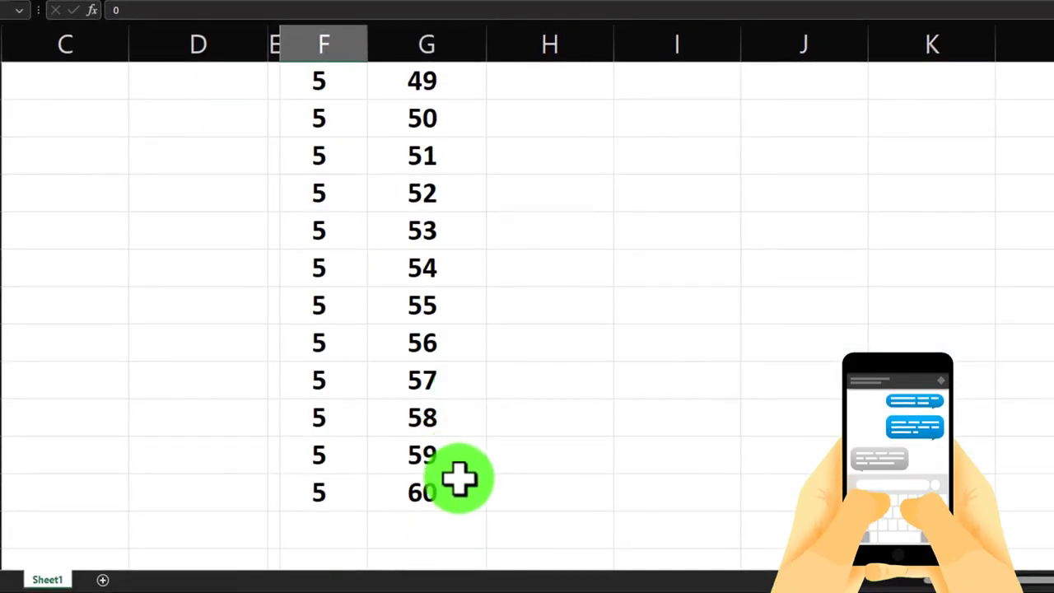
scroll(458, 477, up, 16)
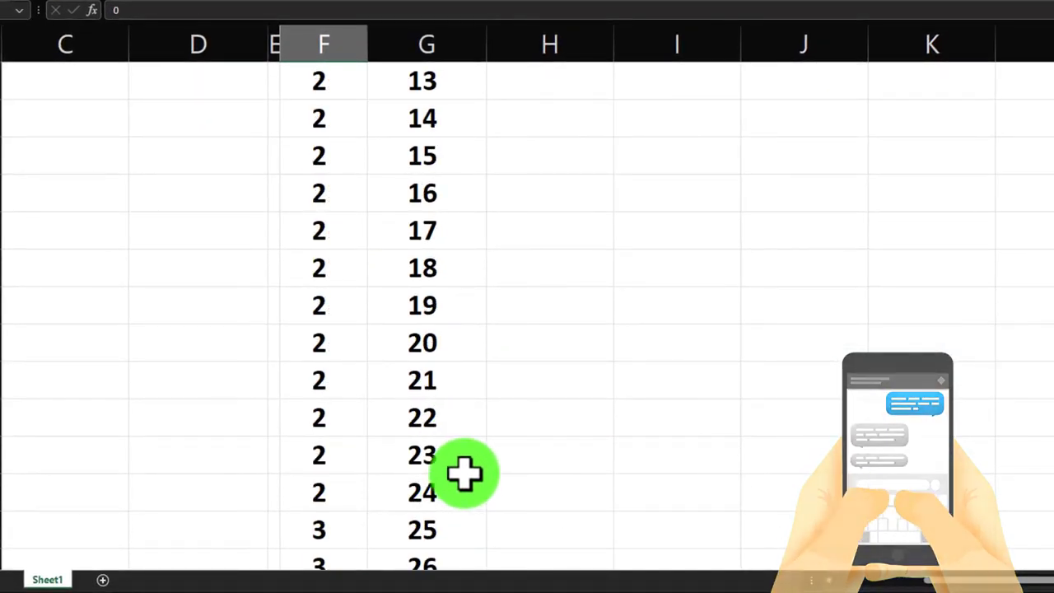
Step: Set J3 to =D1 so the month 0 Loan Balance shows 72,000.00
click(770, 163)
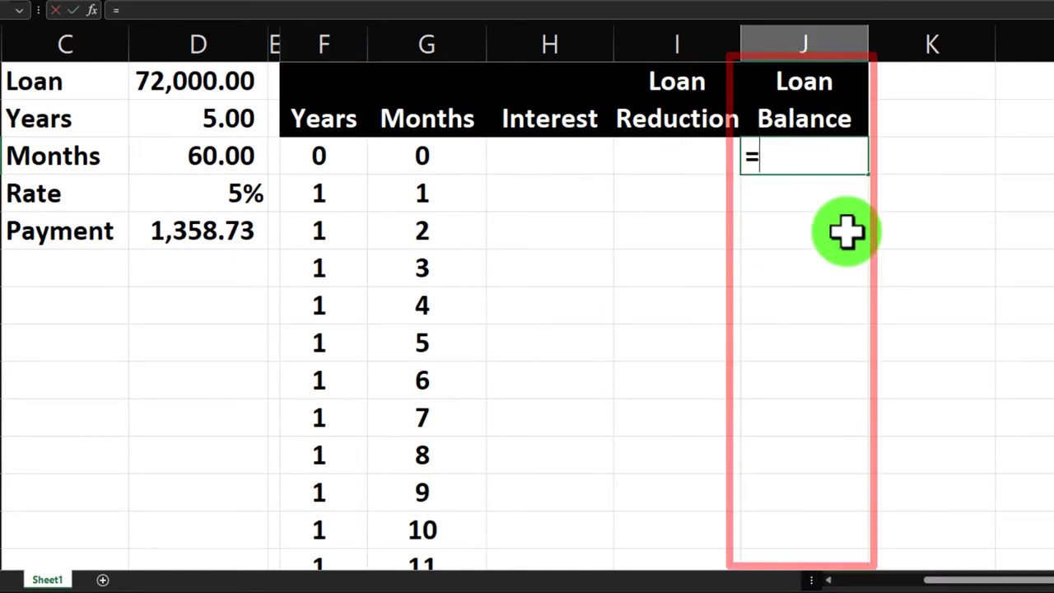
text(=)
key(Left)
key(Left)
key(Left)
key(Left)
key(Left)
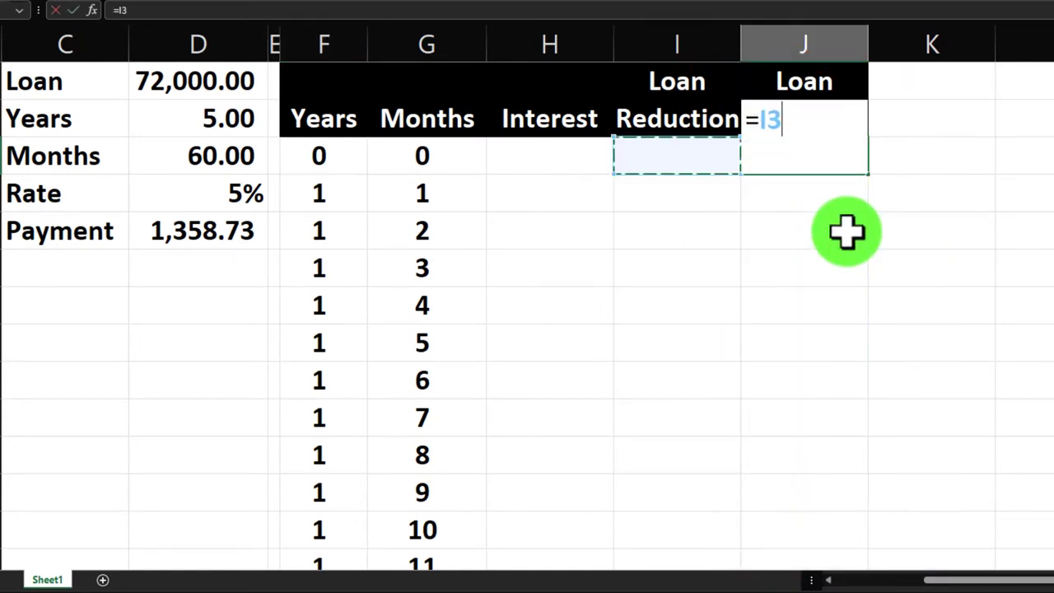
key(Up)
key(Up)
key(Up)
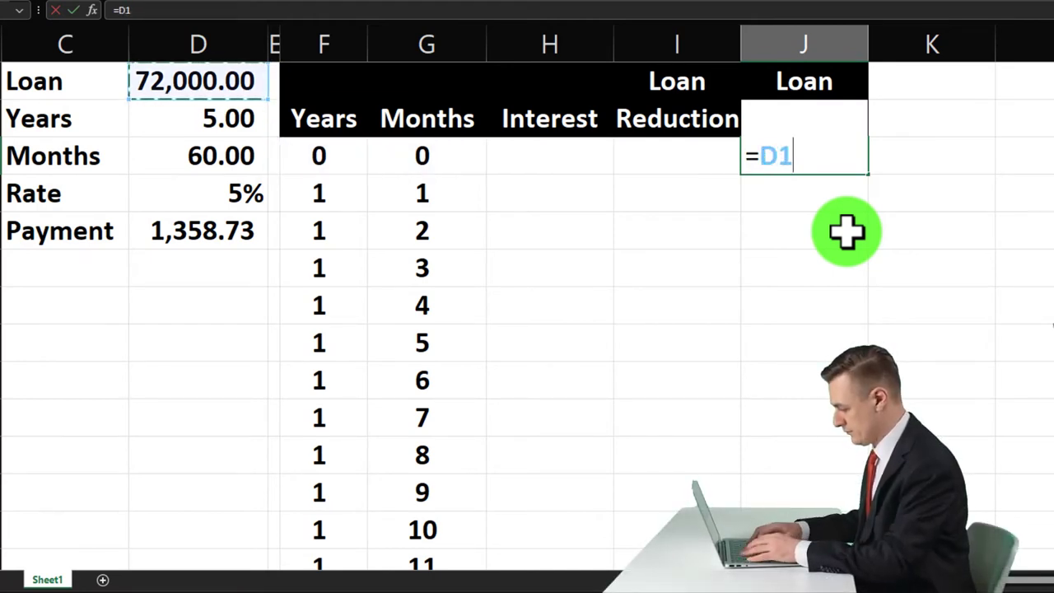
key(Return)
key(Left)
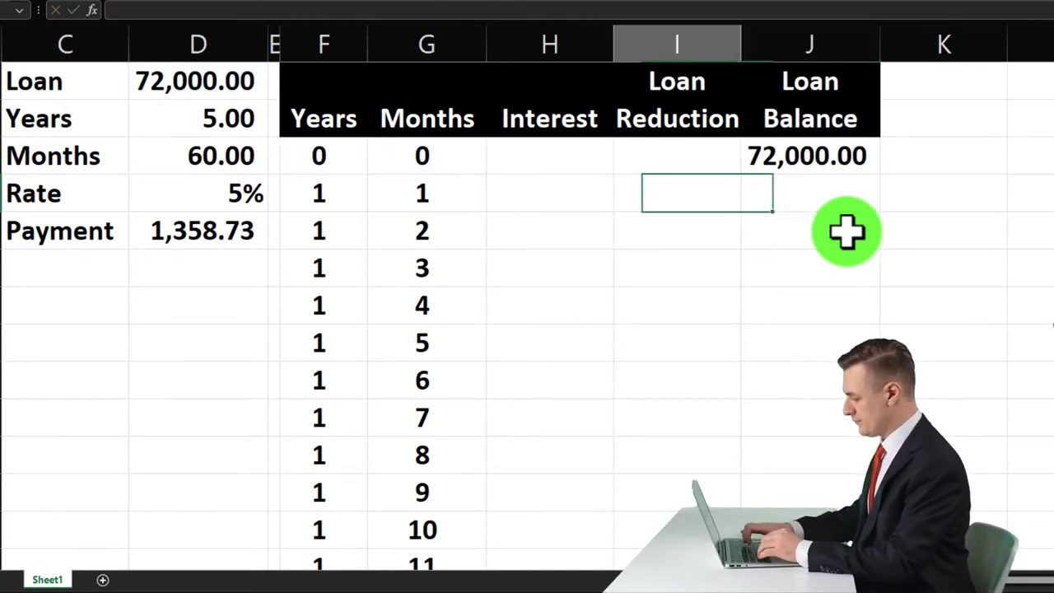
key(Left)
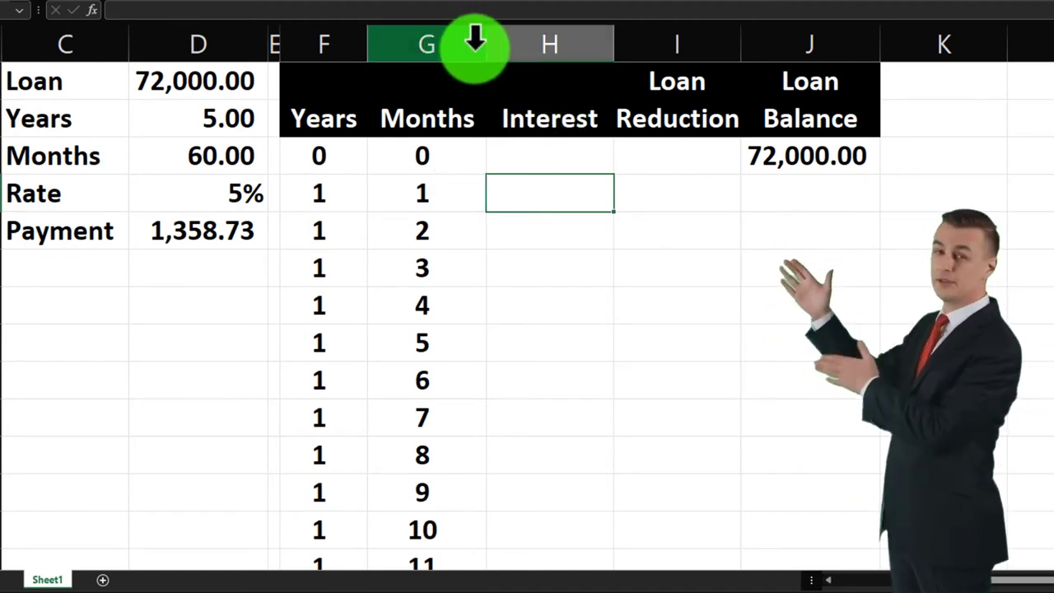
Step: Insert a new column before Interest and give it the header Payment
click(517, 37)
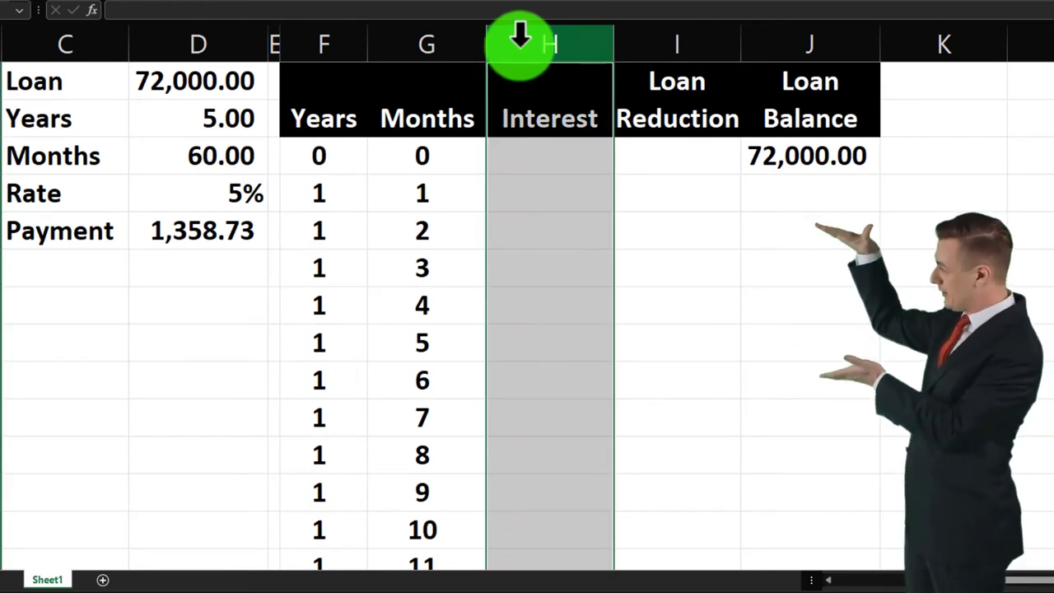
right_click(546, 196)
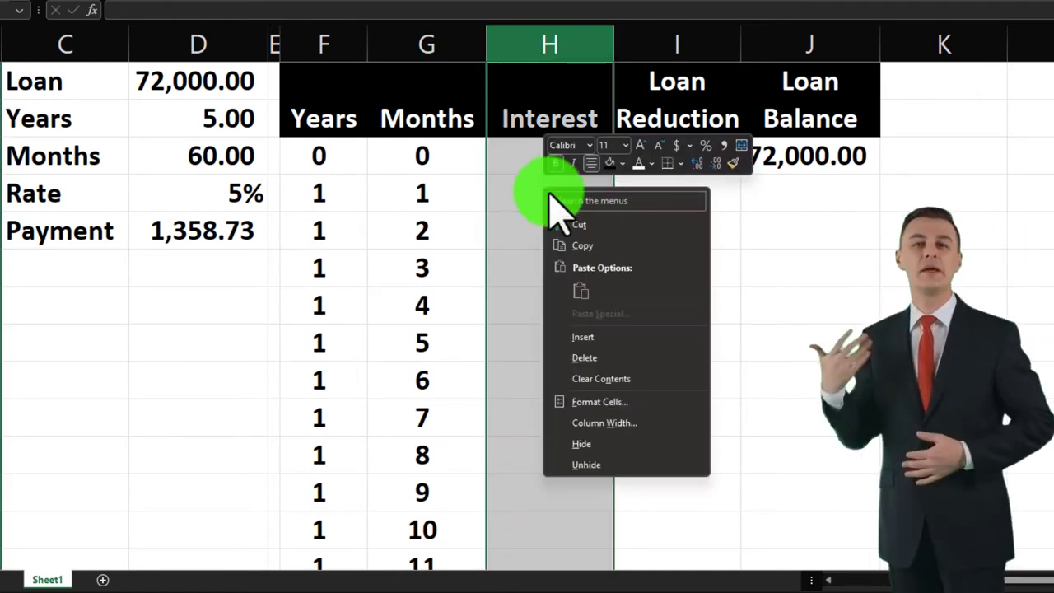
click(591, 337)
click(531, 125)
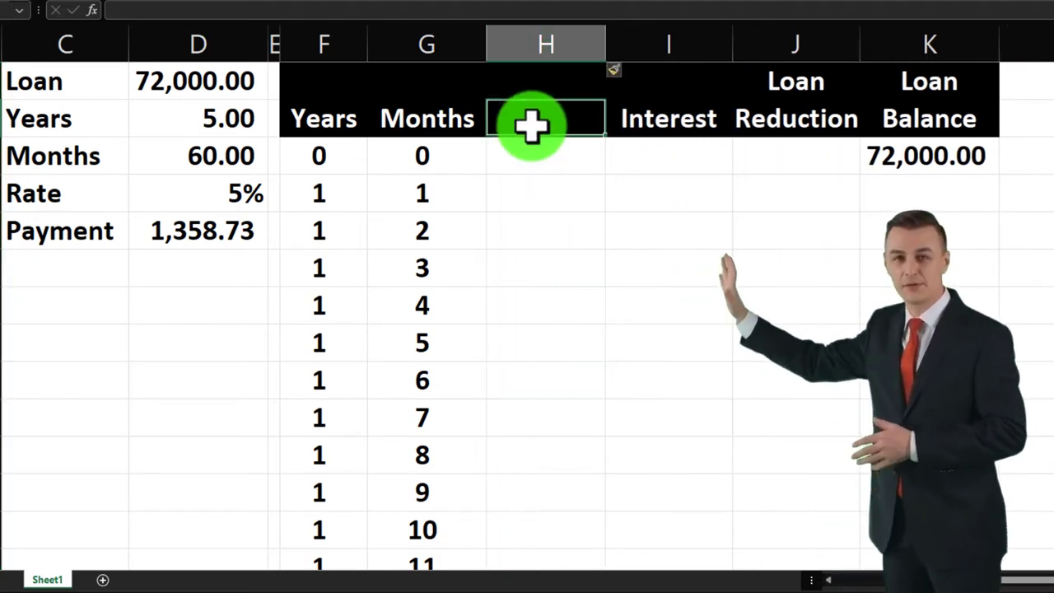
text(Payment)
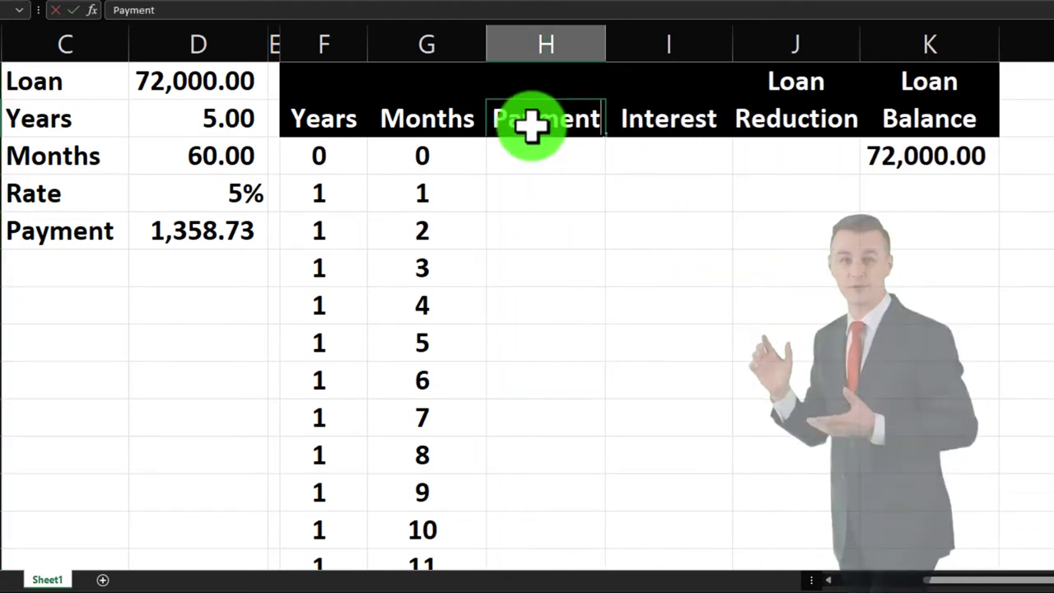
key(Return)
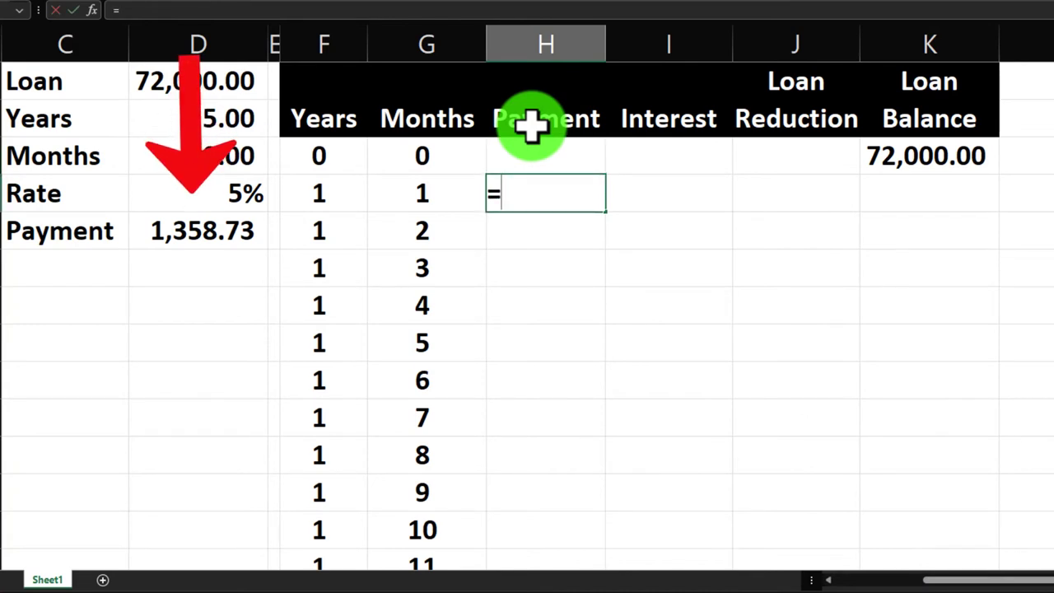
Step: Set month 1's payment to =D5, then undo the paste into month 2
key(Left)
key(Left)
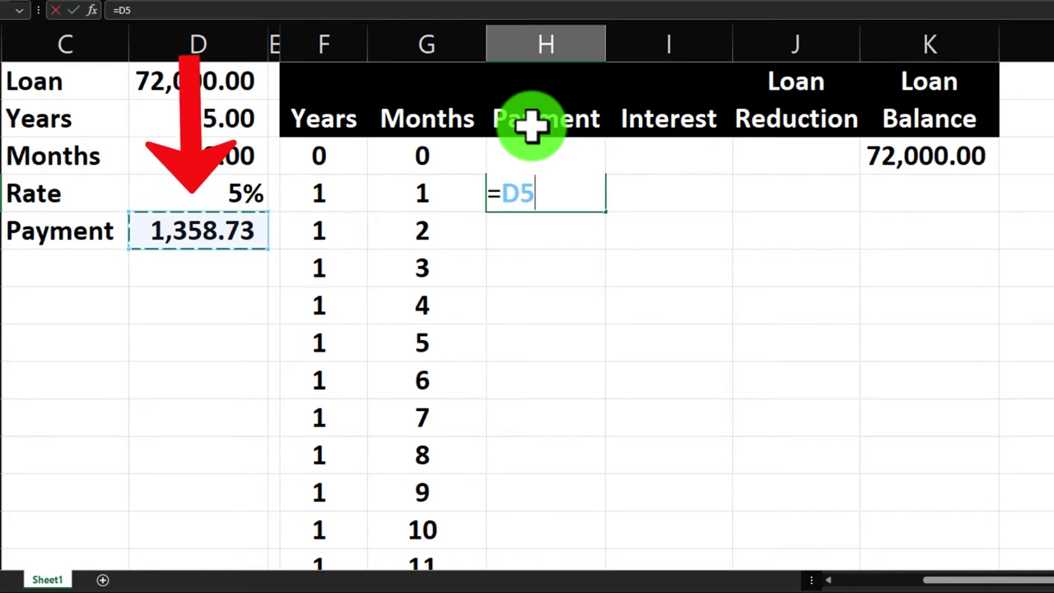
key(Return)
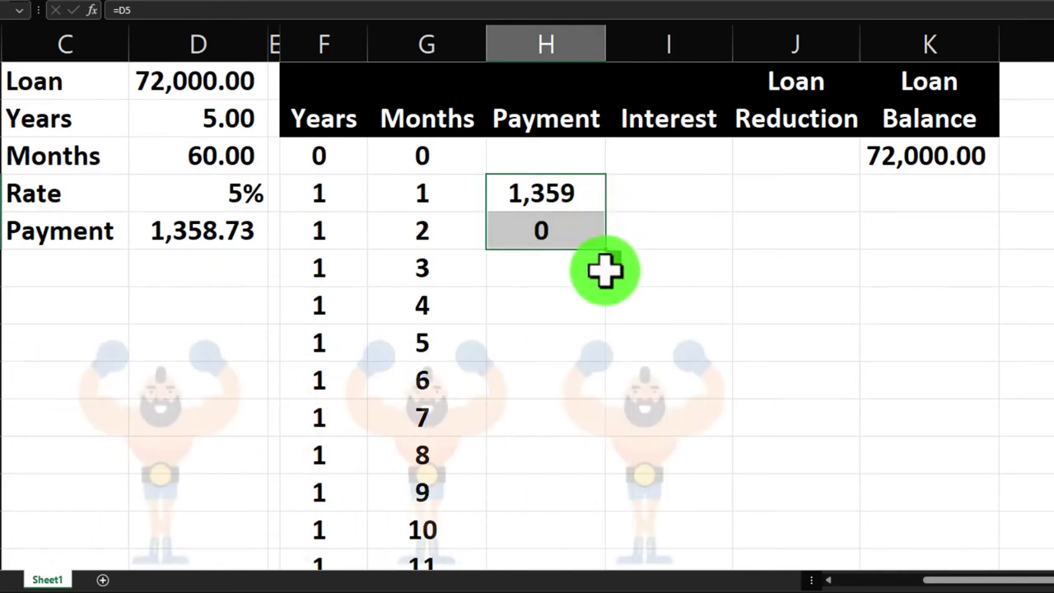
key(ctrl+v)
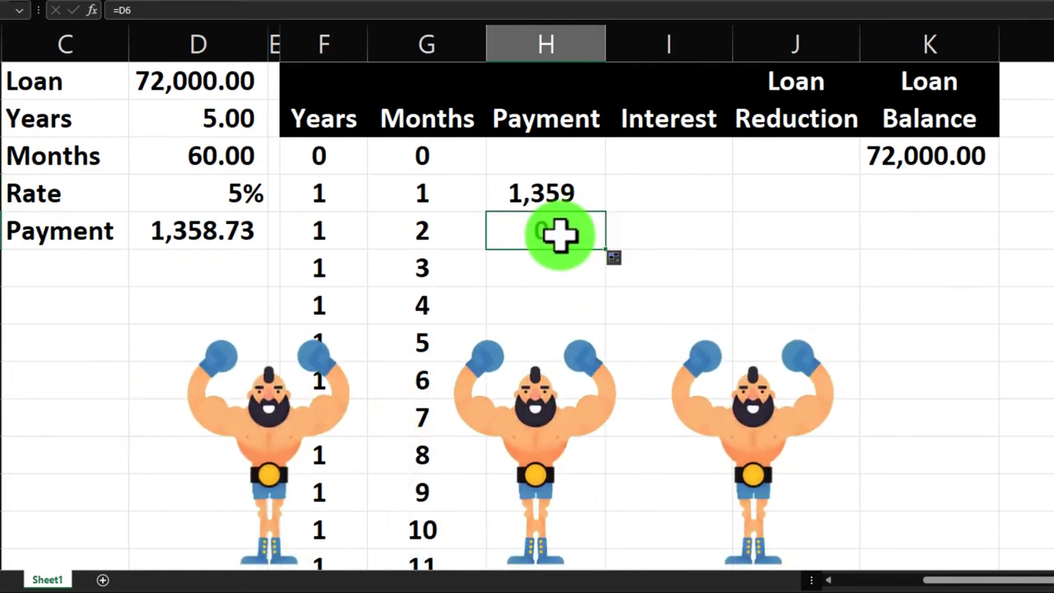
key(ctrl+z)
Step: Change month 1's payment to =$D$5 and fill it down all months
click(561, 194)
double_click(562, 194)
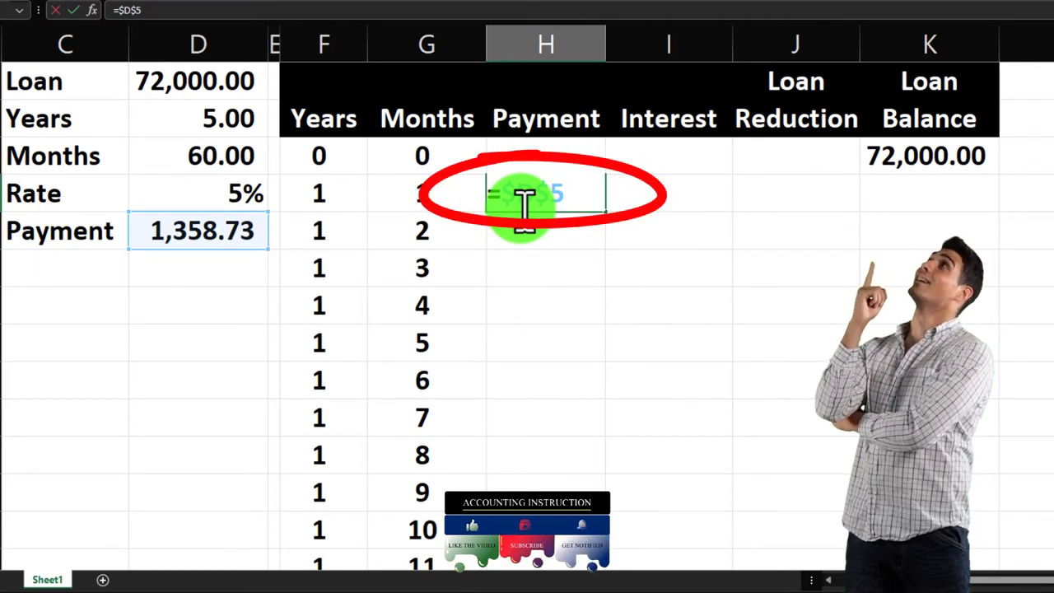
key(Return)
click(576, 206)
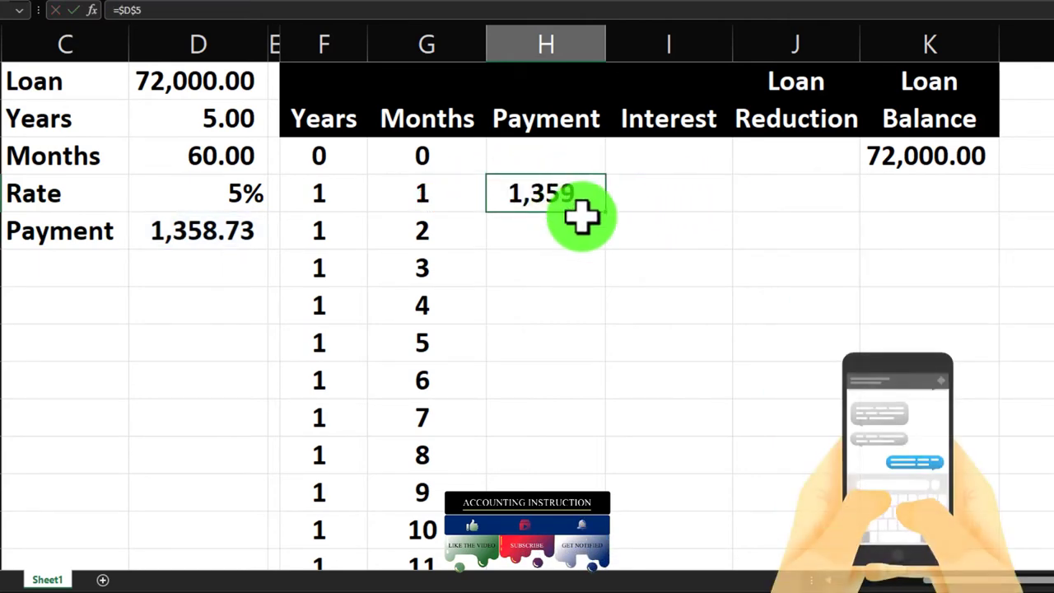
double_click(607, 212)
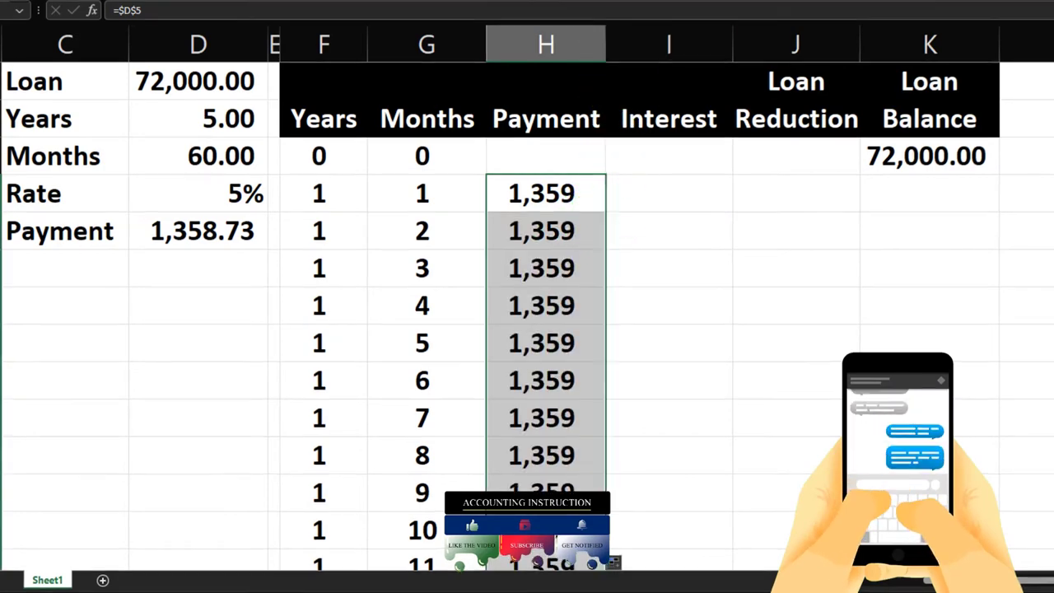
Step: Format the payments with two decimals and widen the Payment column to show 1,358.73
click(659, 11)
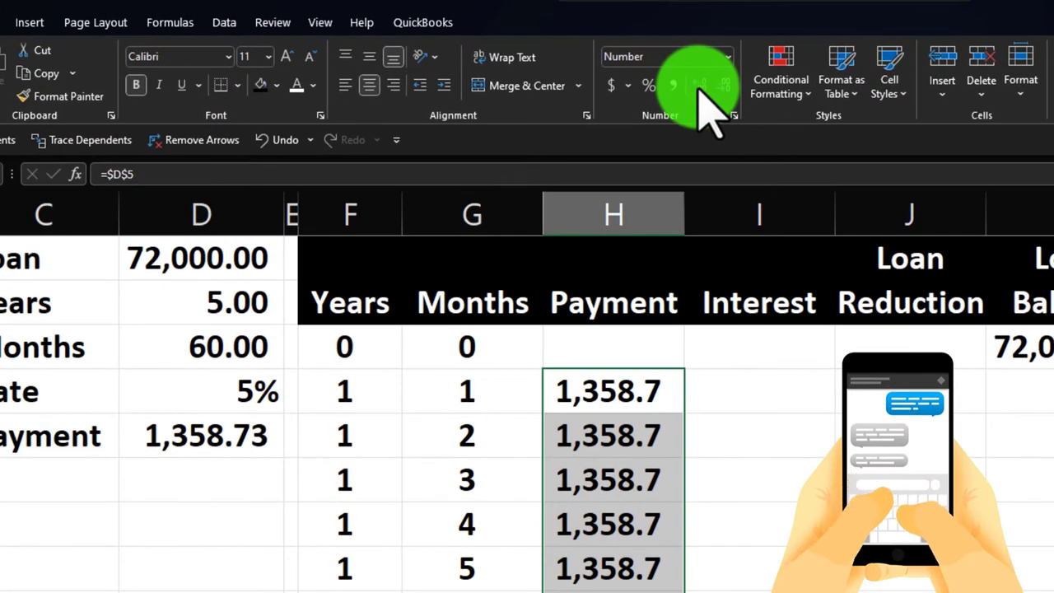
click(691, 74)
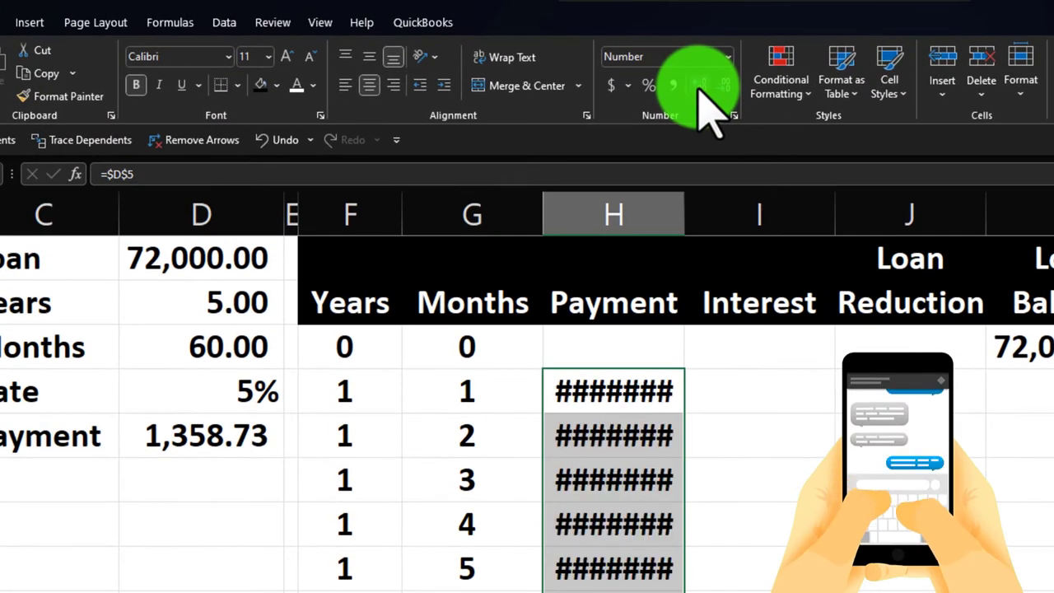
click(695, 504)
drag(682, 216, 700, 216)
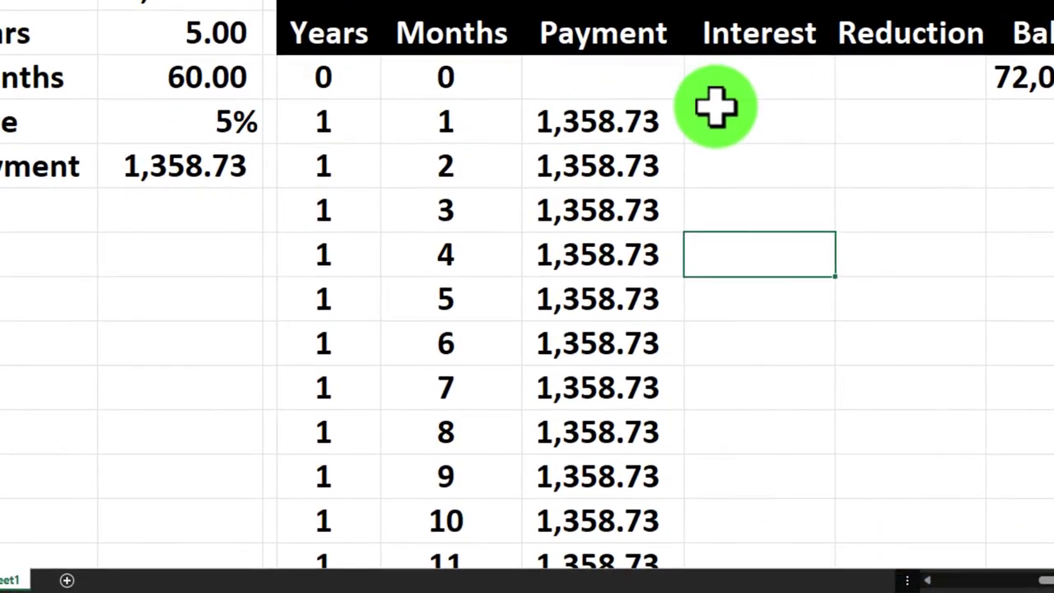
click(762, 145)
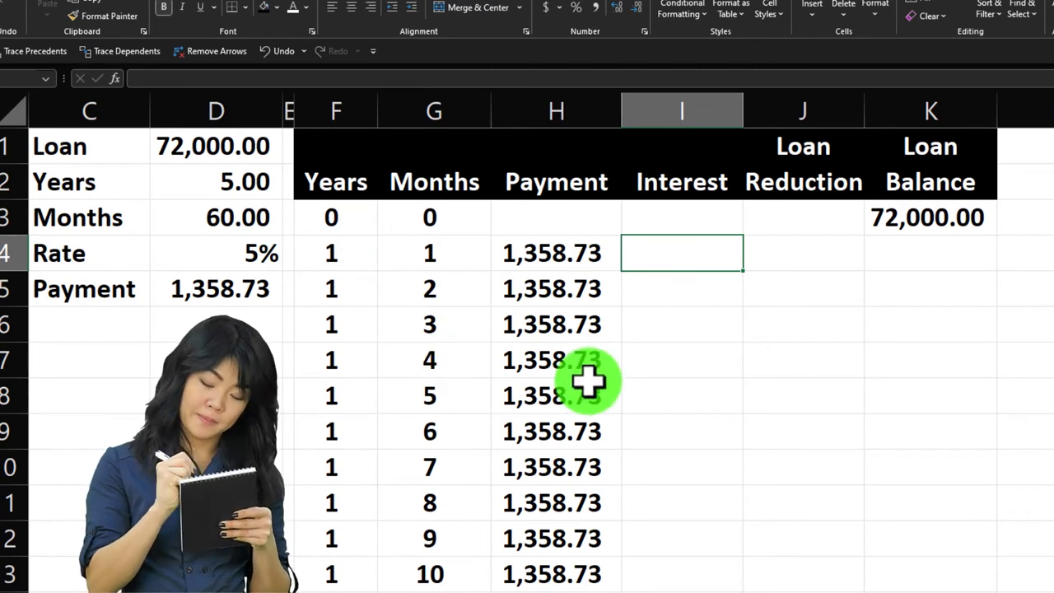
Step: Enter =K3*D4/12 in I4 so month 1's interest shows 300.00
text(=)
key(Right)
key(Right)
key(Up)
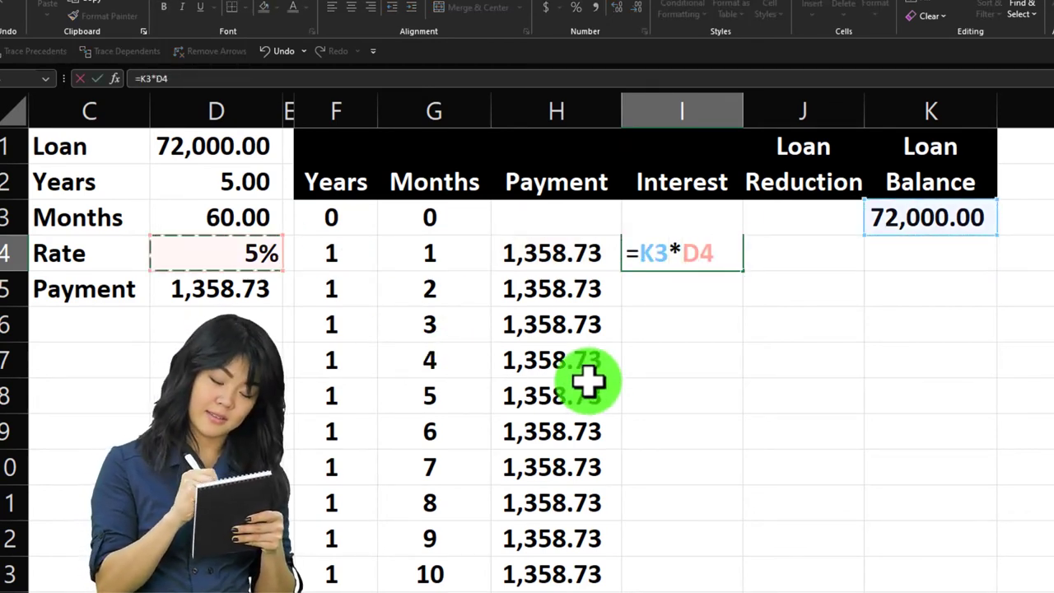
key(Return)
key(Up)
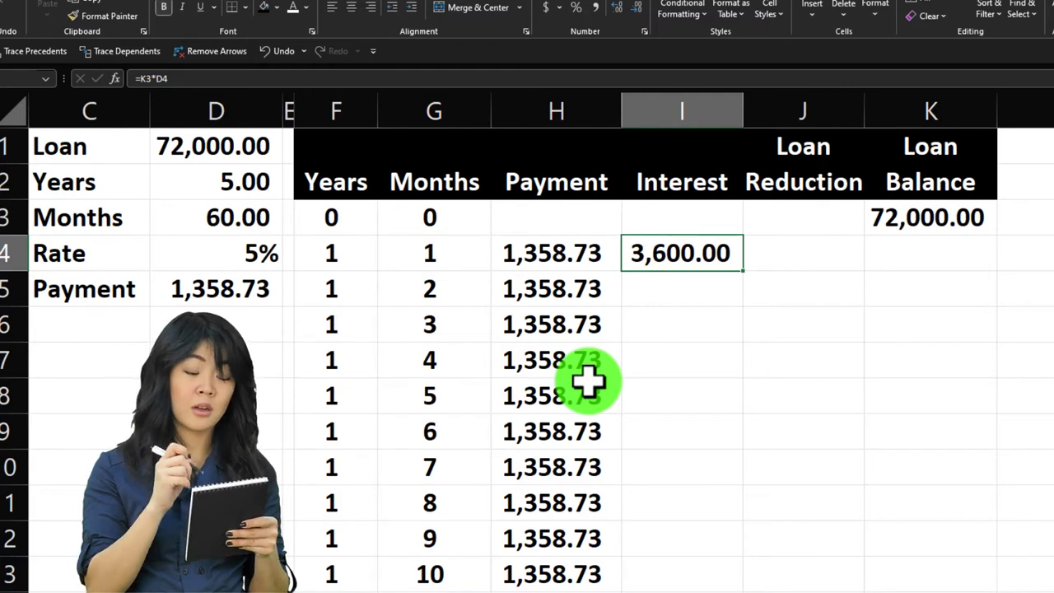
key(F2)
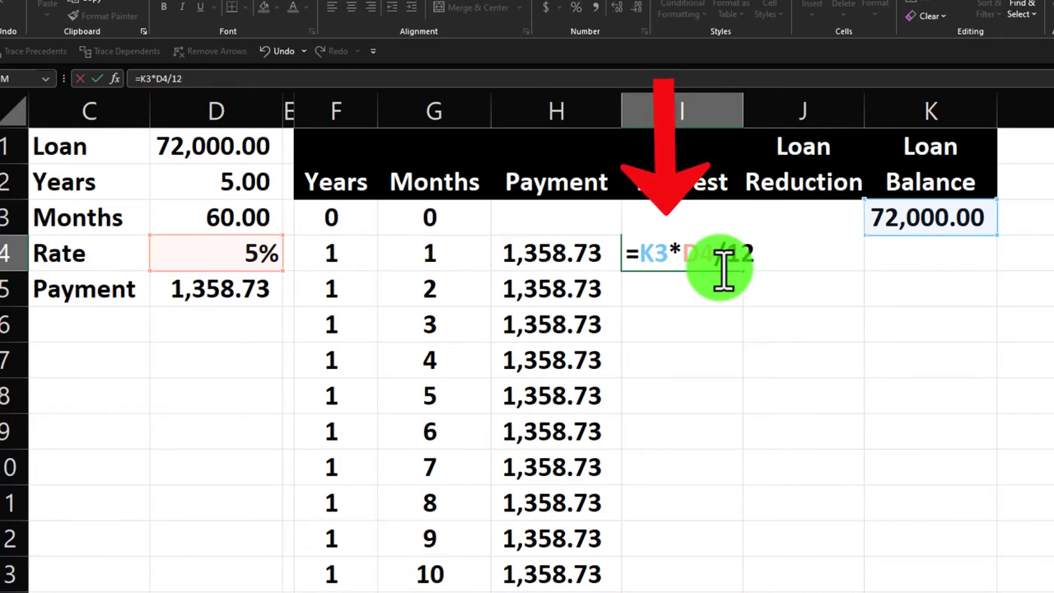
text(/12)
key(Return)
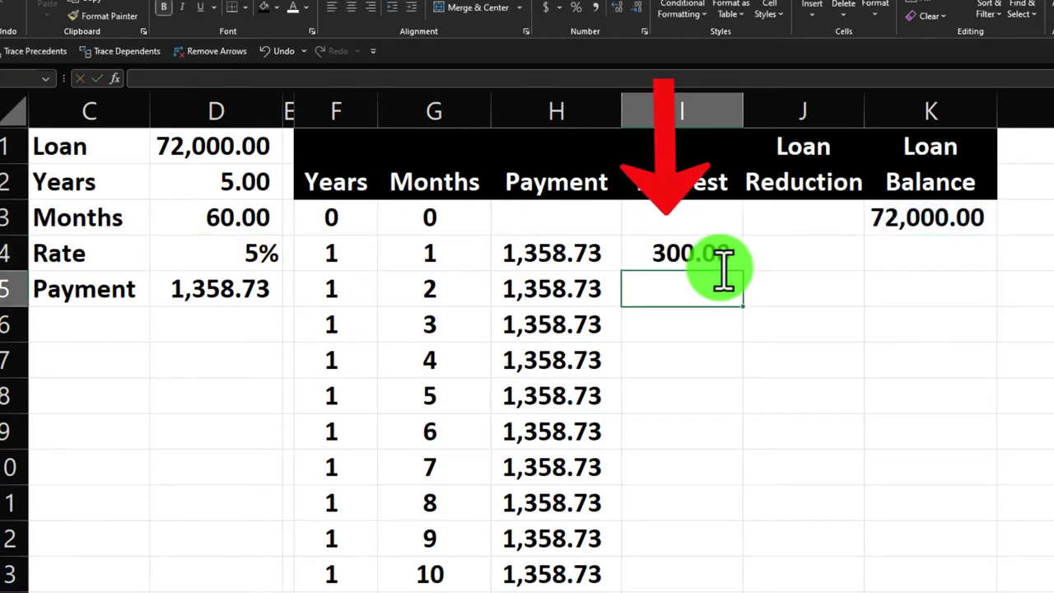
key(Up)
key(Right)
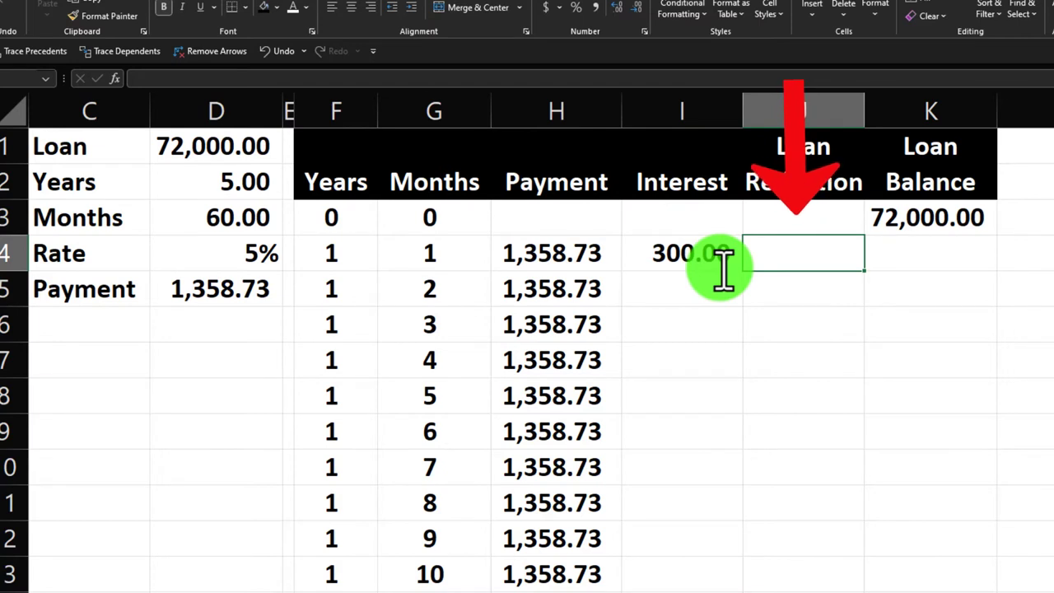
Step: Enter =H4-I4 in J4, giving a month 1 loan reduction of 1,058.73
text(=)
key(Left)
key(Left)
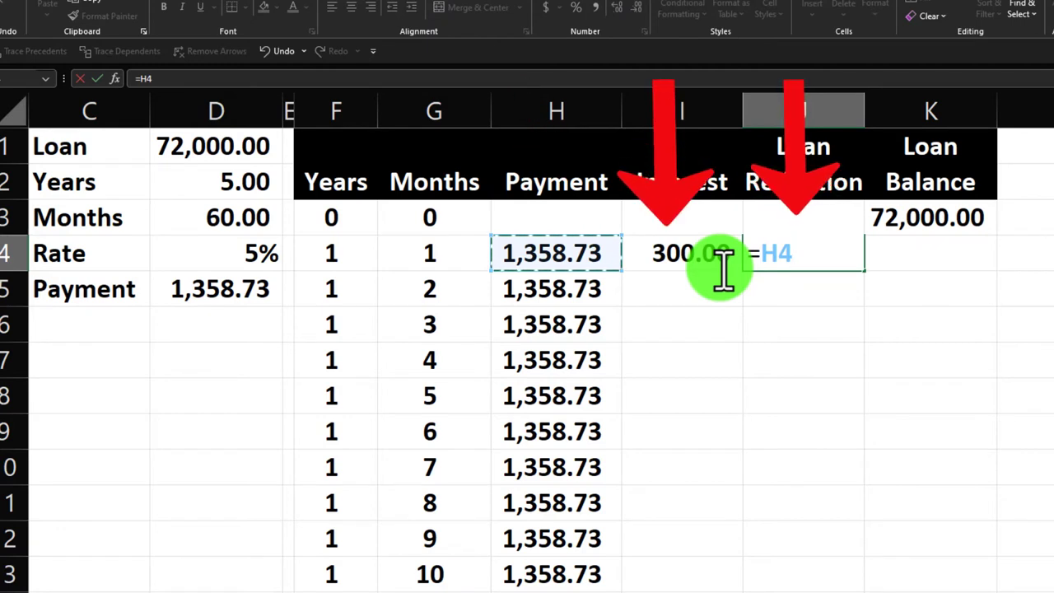
text(-)
key(Left)
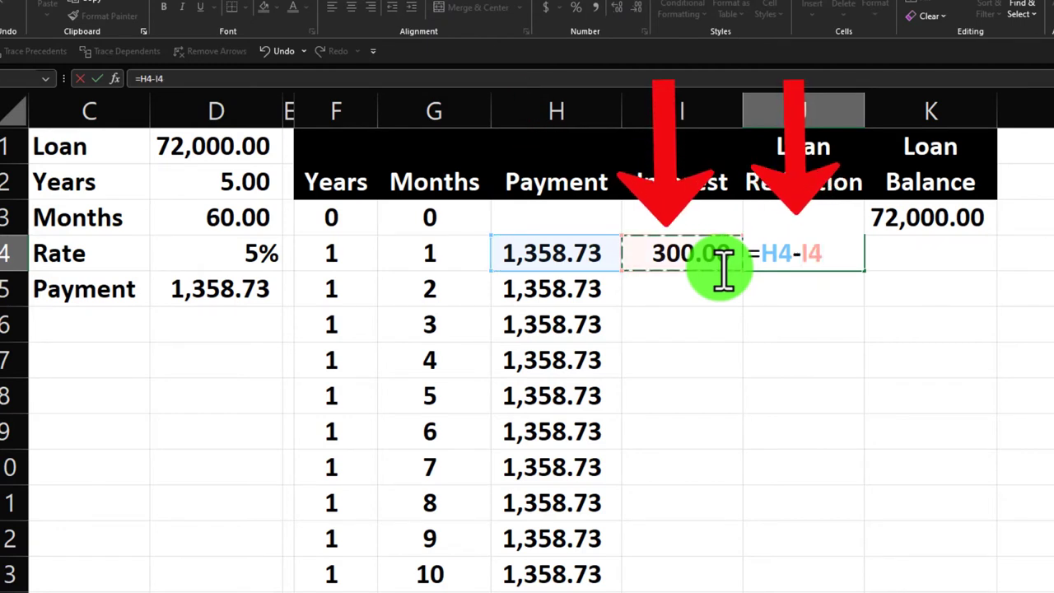
key(Return)
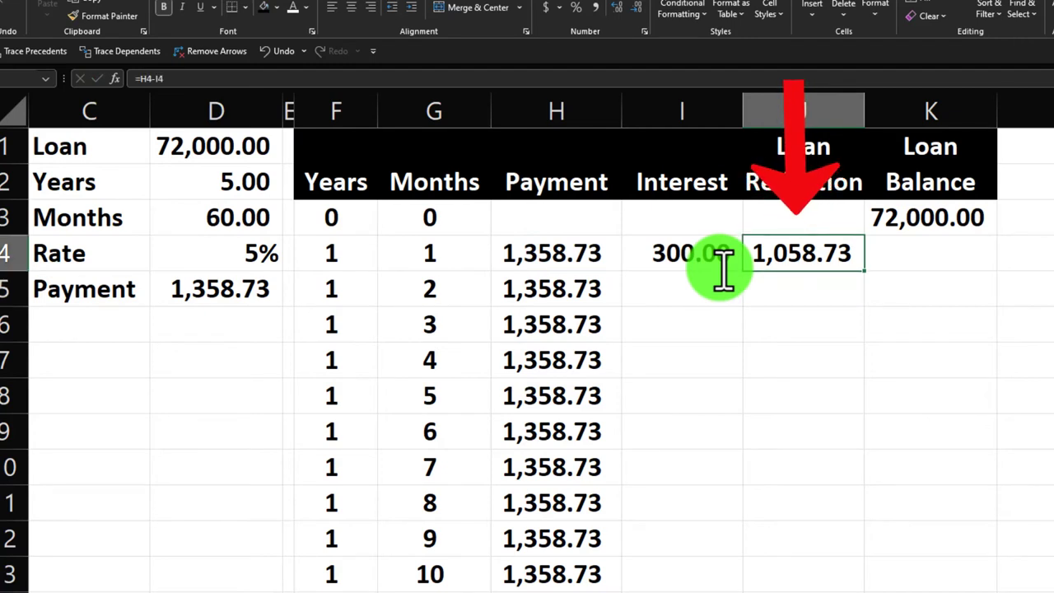
key(Left)
key(Left)
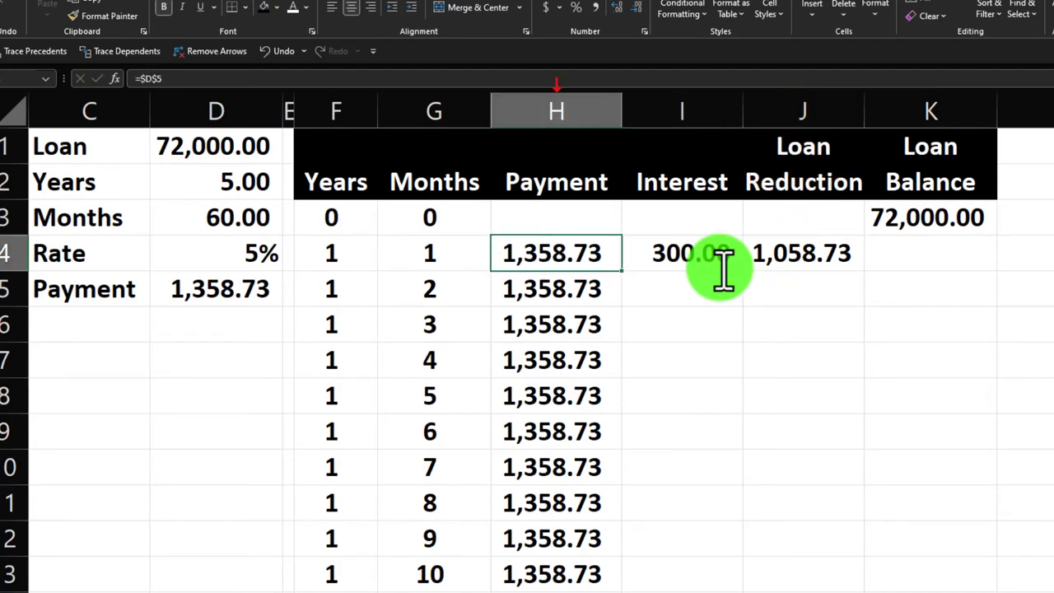
key(Right)
key(Right)
key(Right)
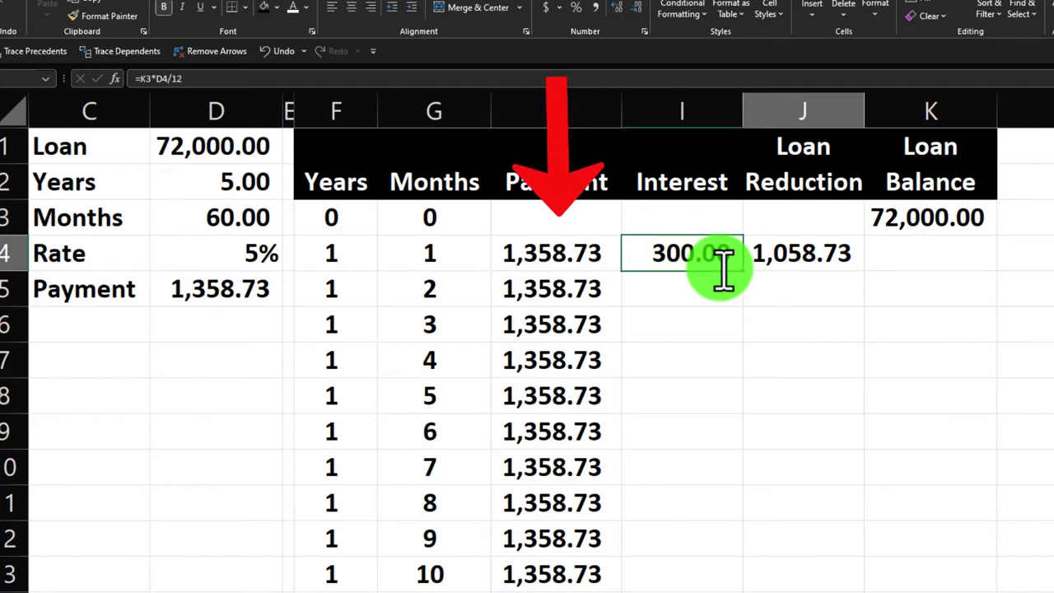
Step: Enter =K3-J4 in K4 for a month 1 balance of 70,941.27
text(=)
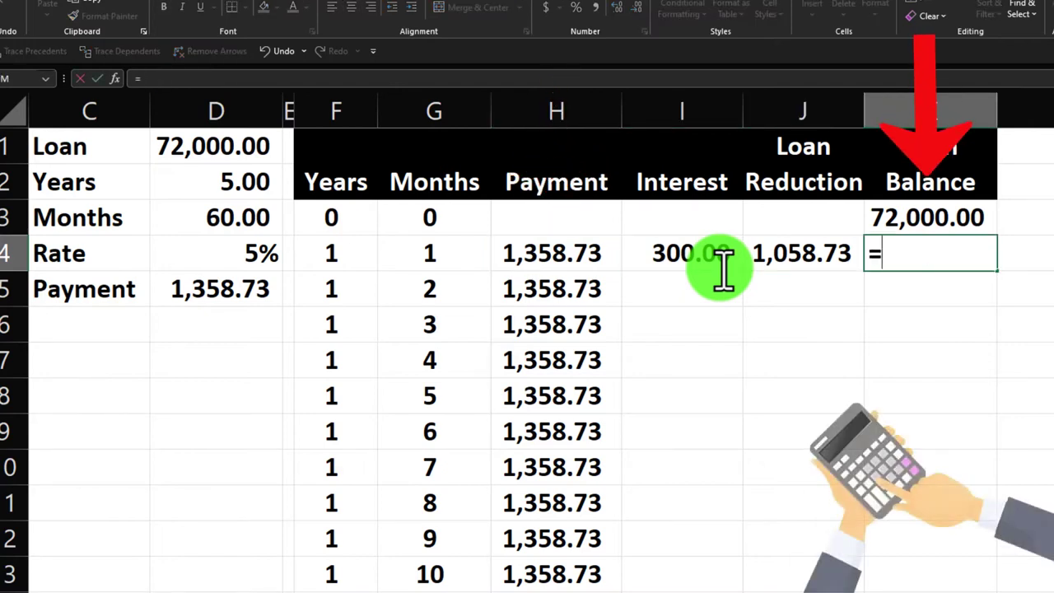
key(Up)
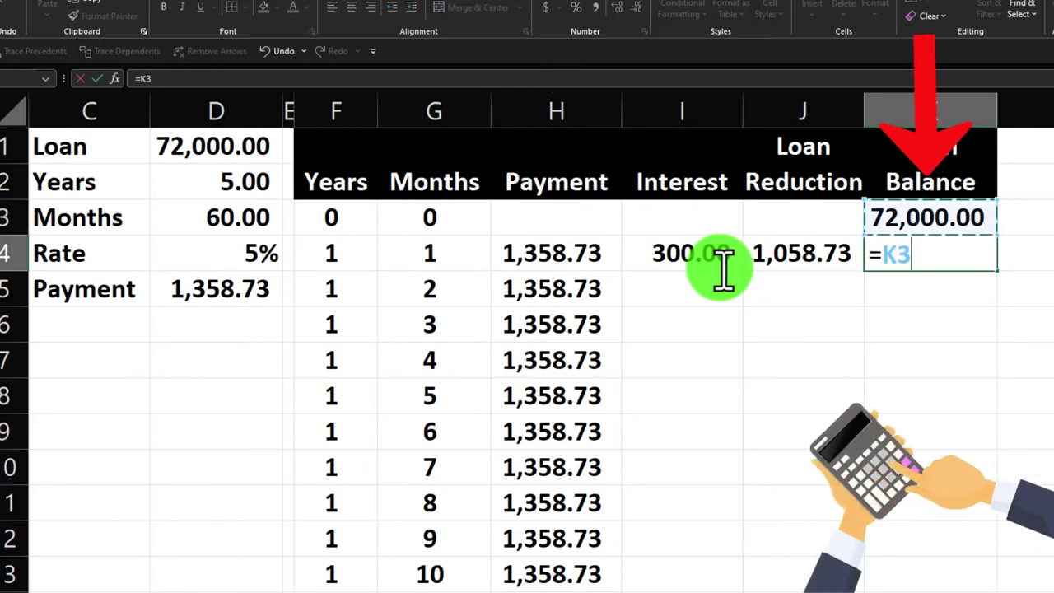
text(-)
key(Left)
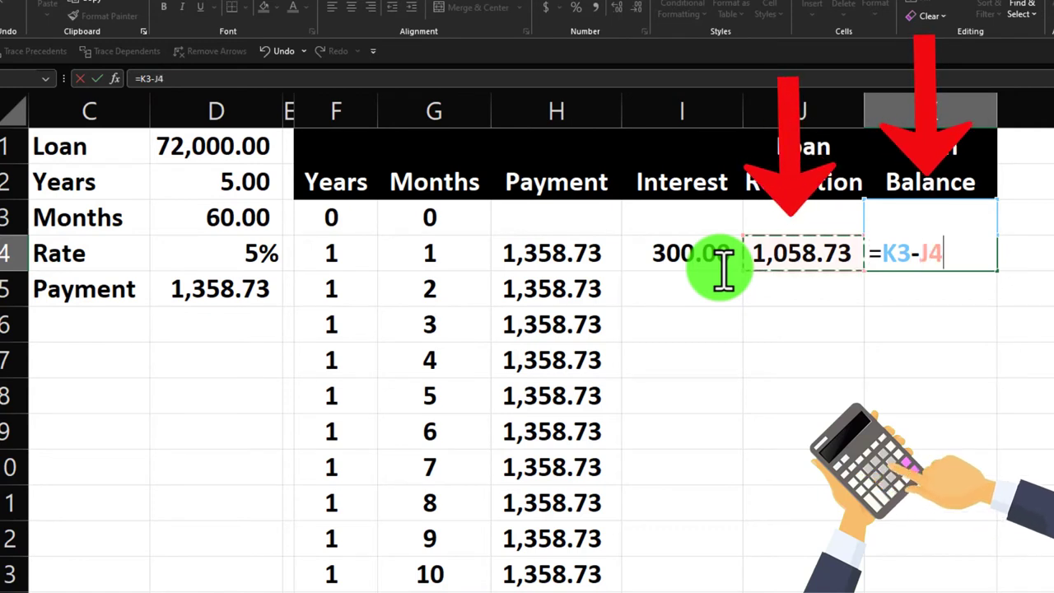
key(Return)
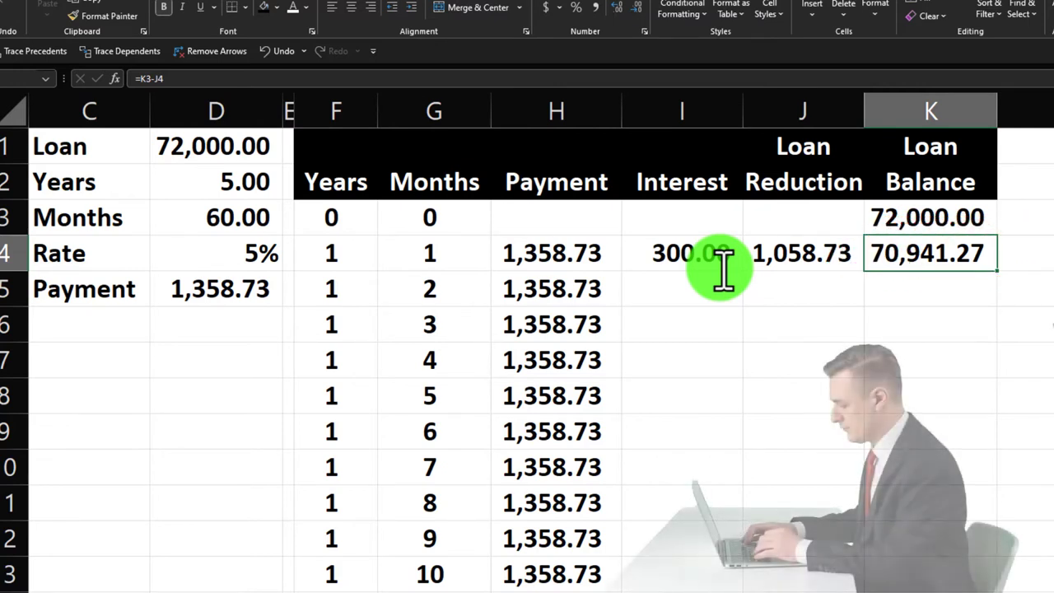
Step: Review month 1's Payment, Interest, Loan Reduction and Loan Balance formulas
key(Left)
key(Left)
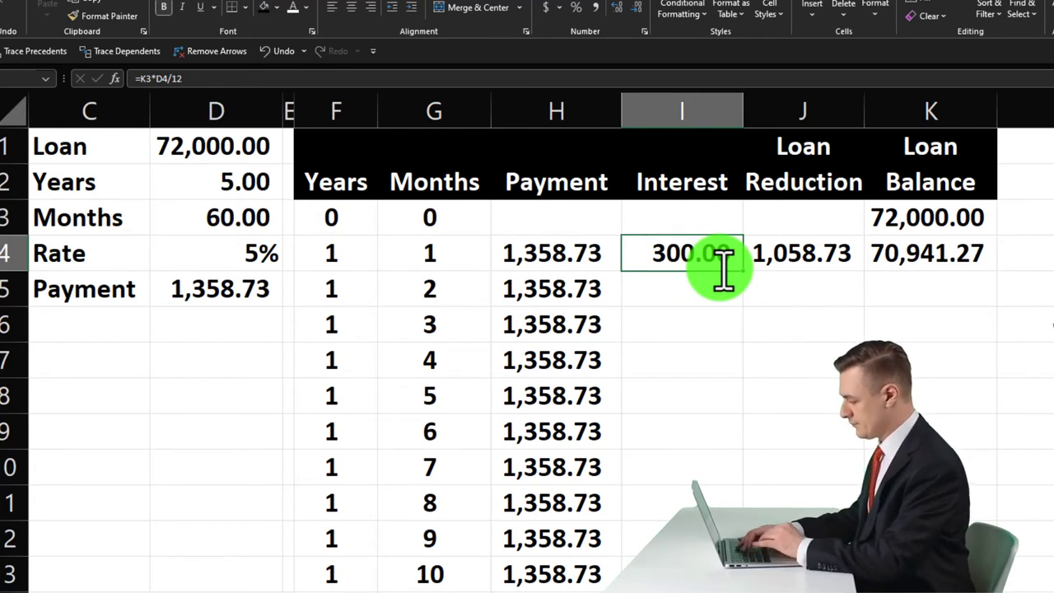
key(Left)
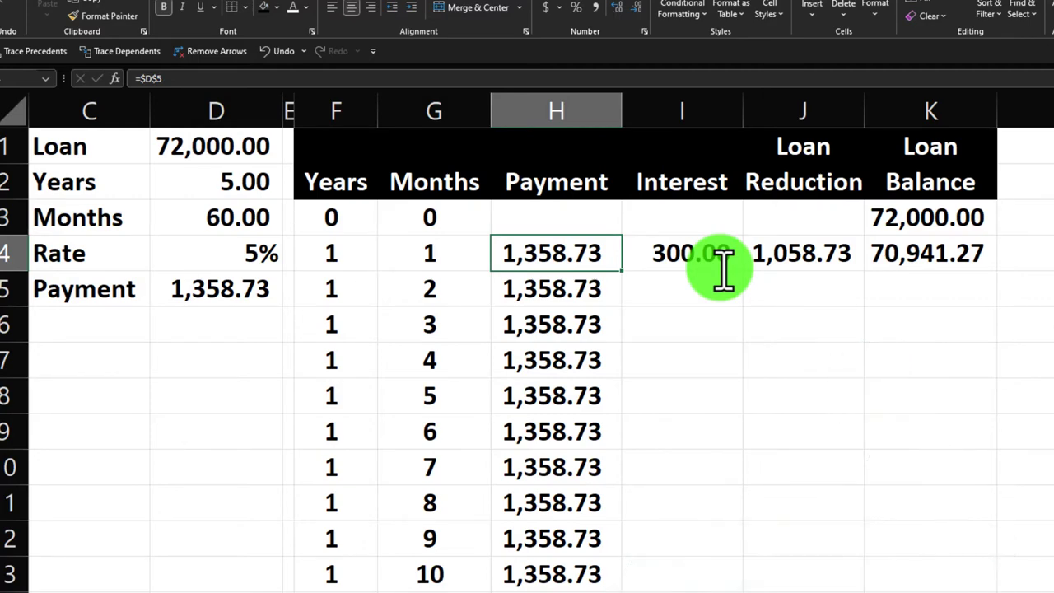
key(Right)
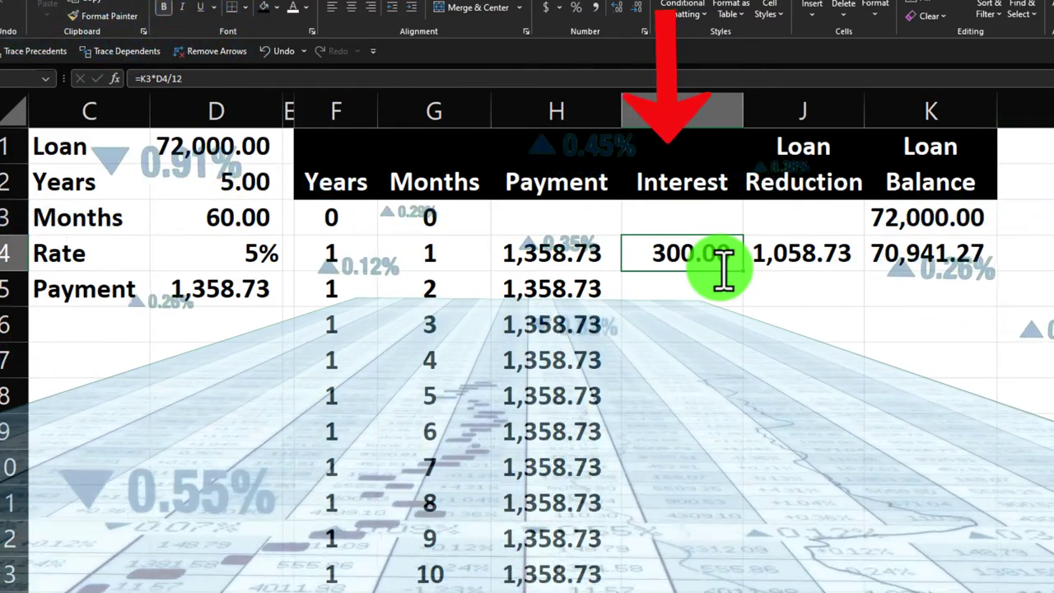
key(Right)
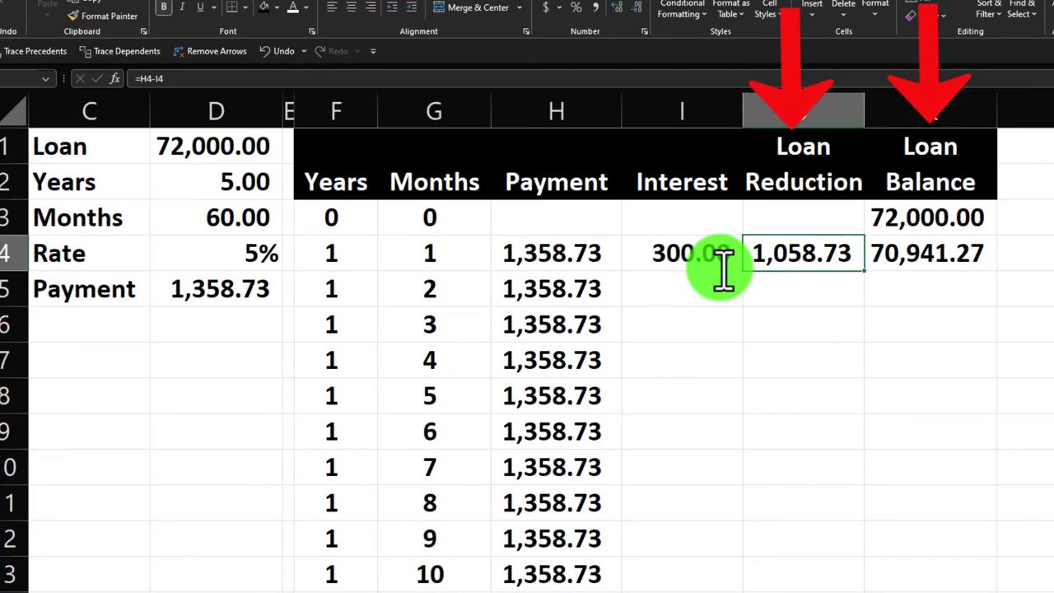
key(Right)
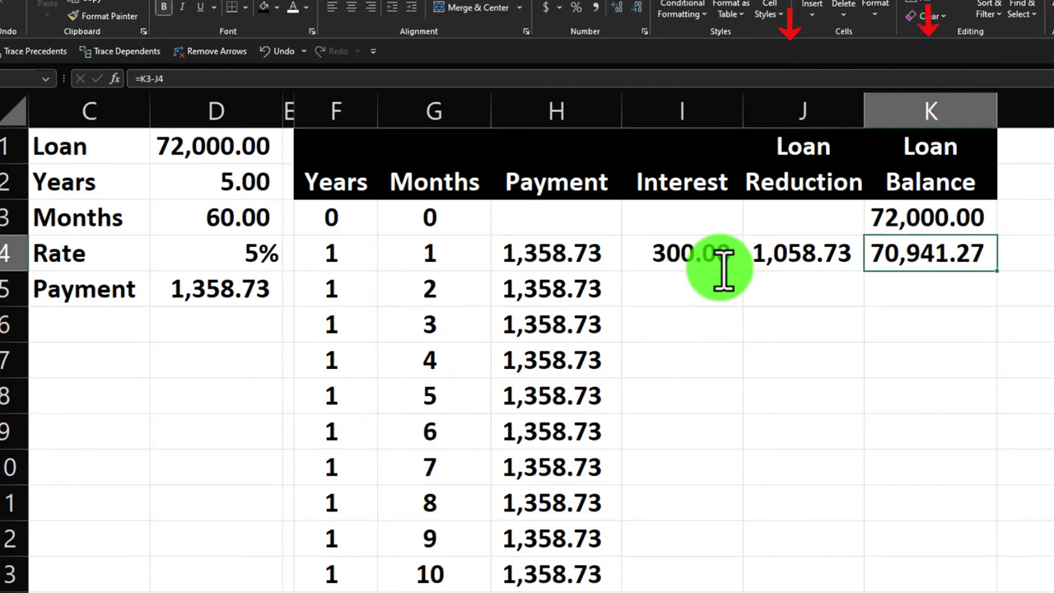
click(721, 272)
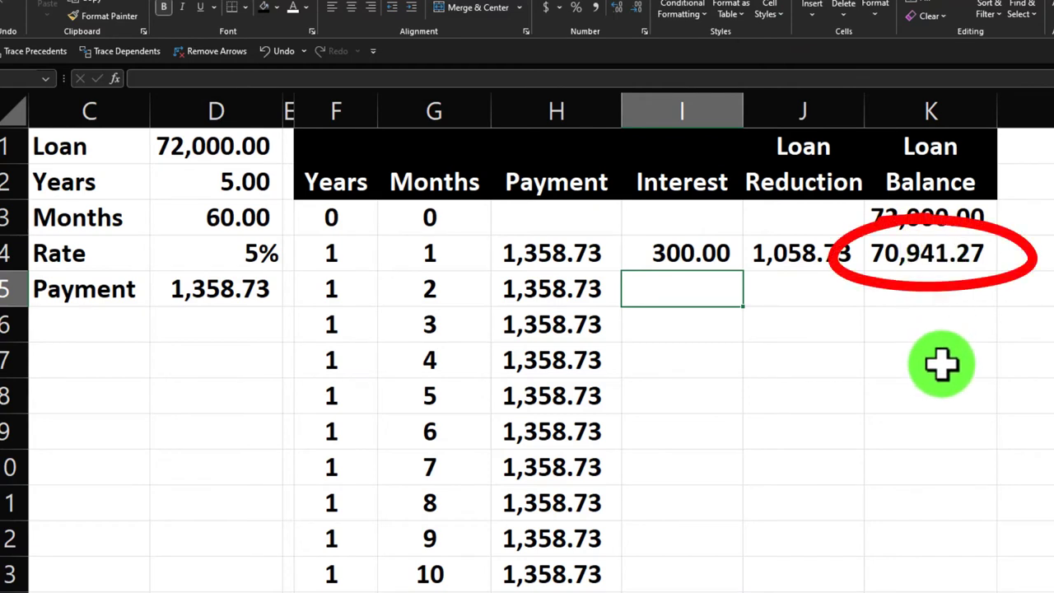
Step: Enter a first month-2 interest formula, the mistaken =K4*D4*12, in I5
text(=)
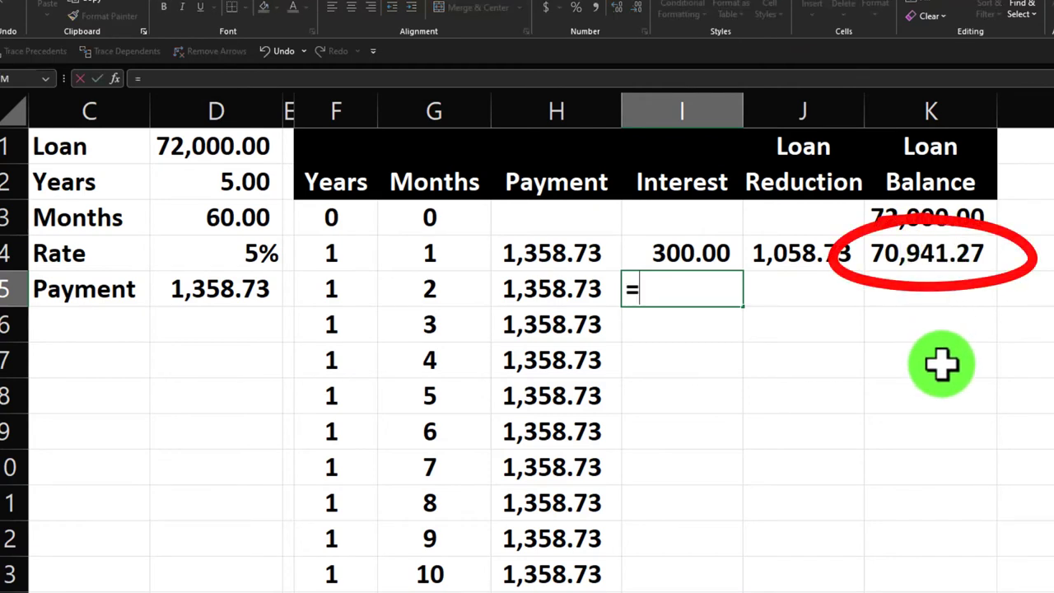
key(Right)
key(Right)
key(Up)
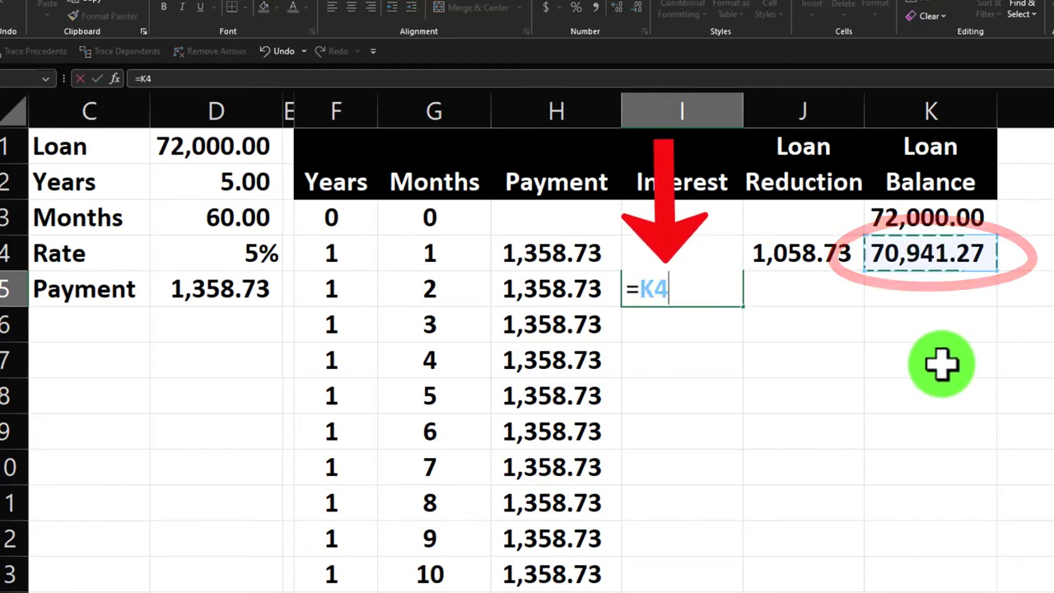
text(*-)
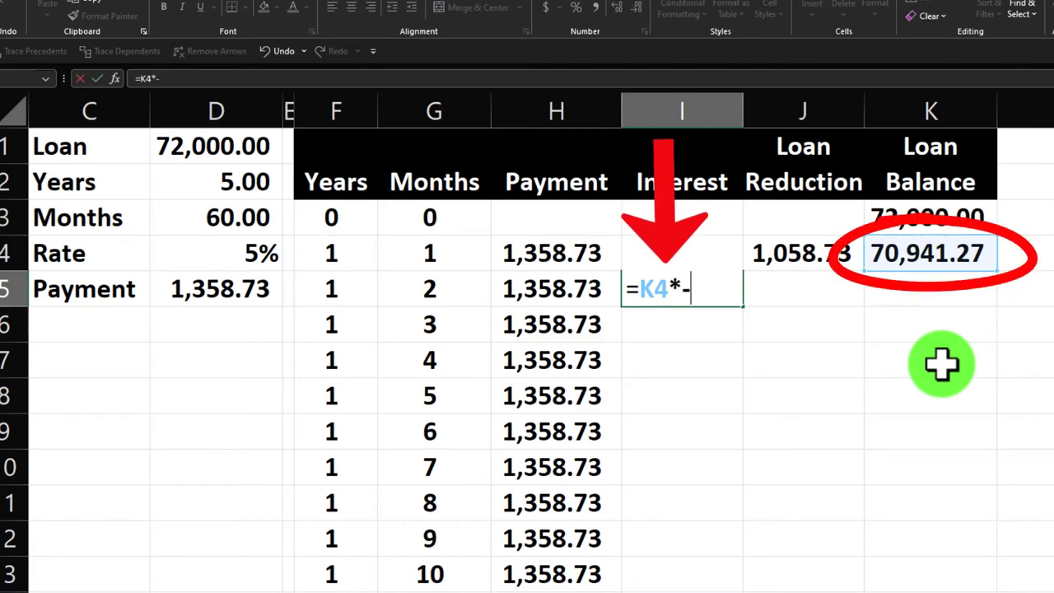
key(BackSpace)
key(Left)
key(Left)
key(Left)
key(Left)
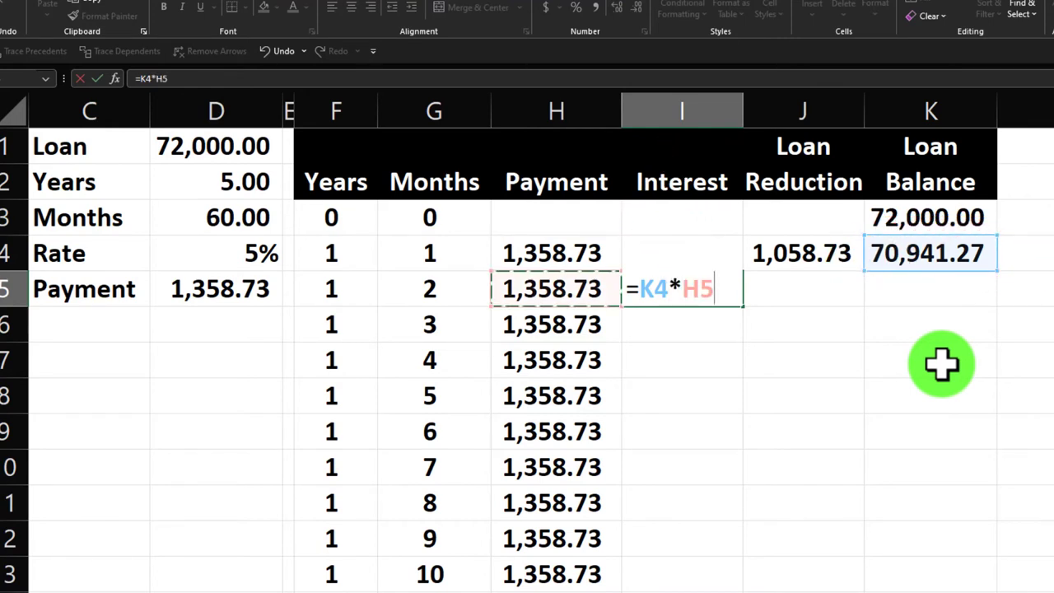
key(Left)
key(Up)
text(*)
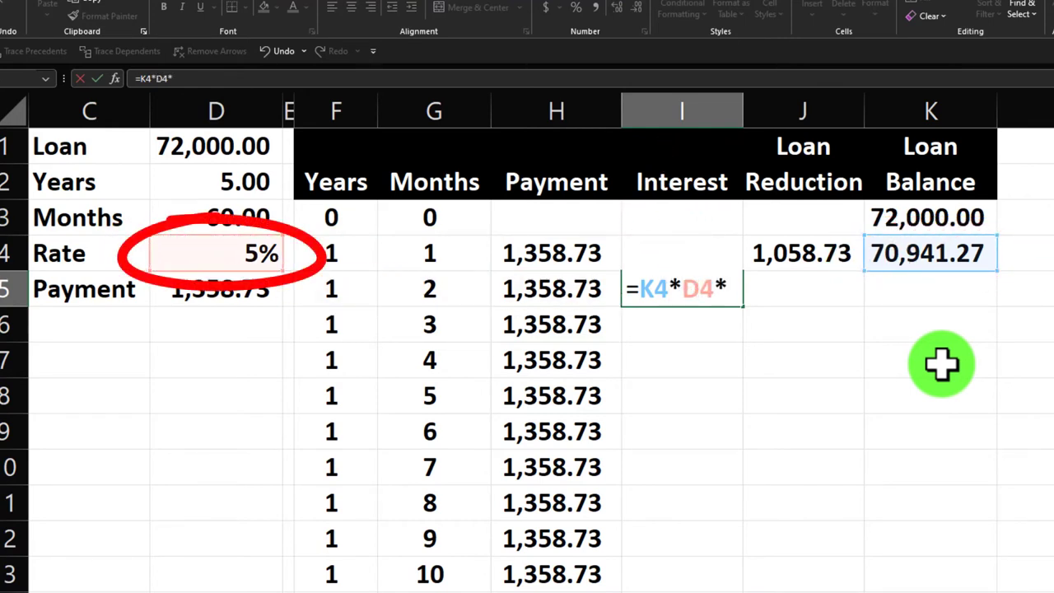
text(12)
key(Return)
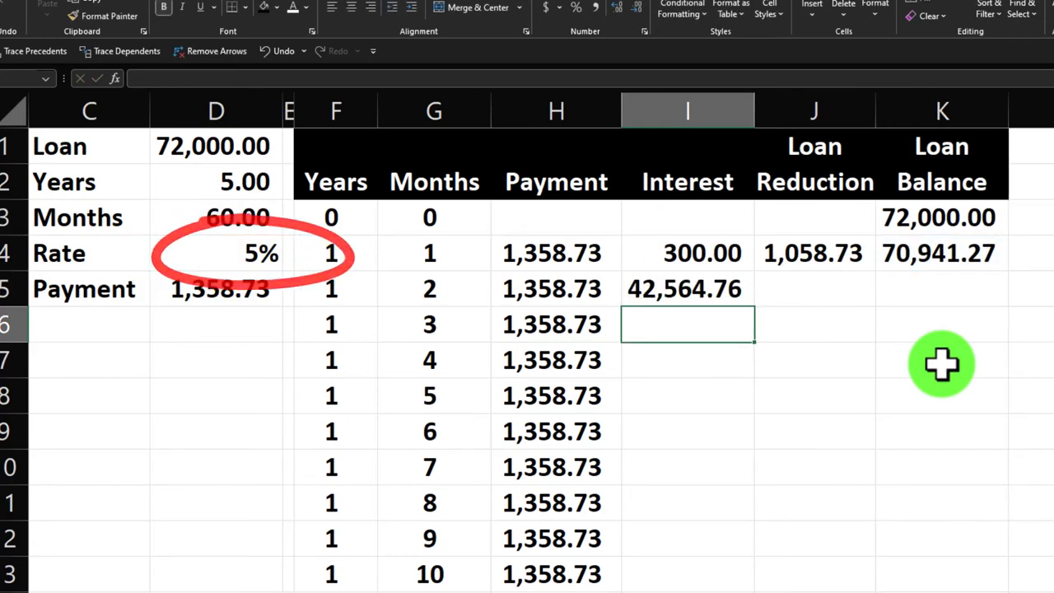
Step: Re-enter I5 as =K4*D4/12 so month 2's interest shows 295.59
key(Up)
text(=)
key(Up)
key(Right)
key(Right)
key(Right)
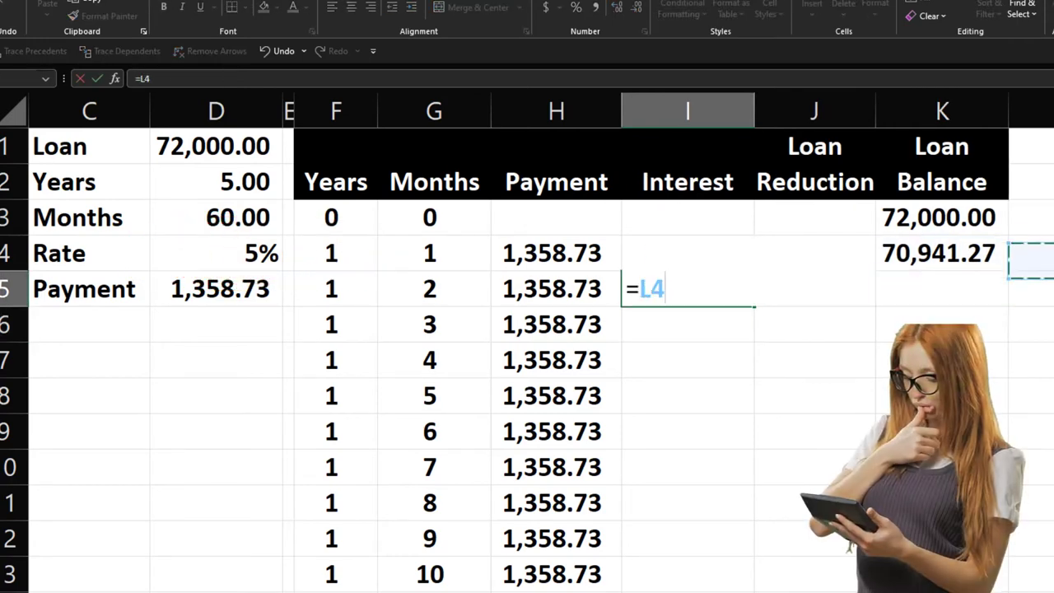
key(Left)
text(*)
key(Left)
key(Left)
key(Left)
key(Left)
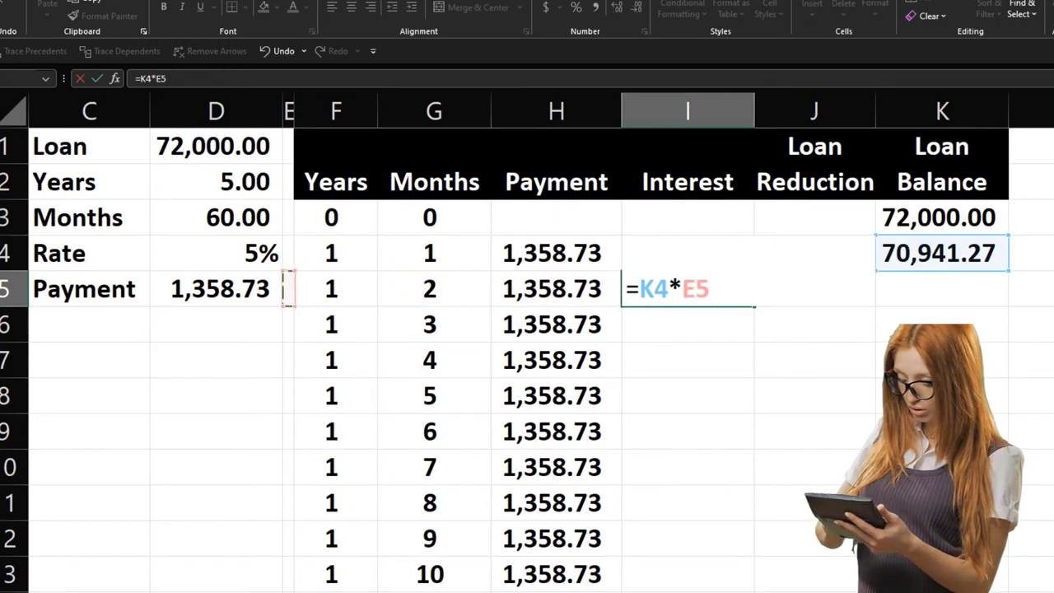
key(Left)
key(Up)
text(/12)
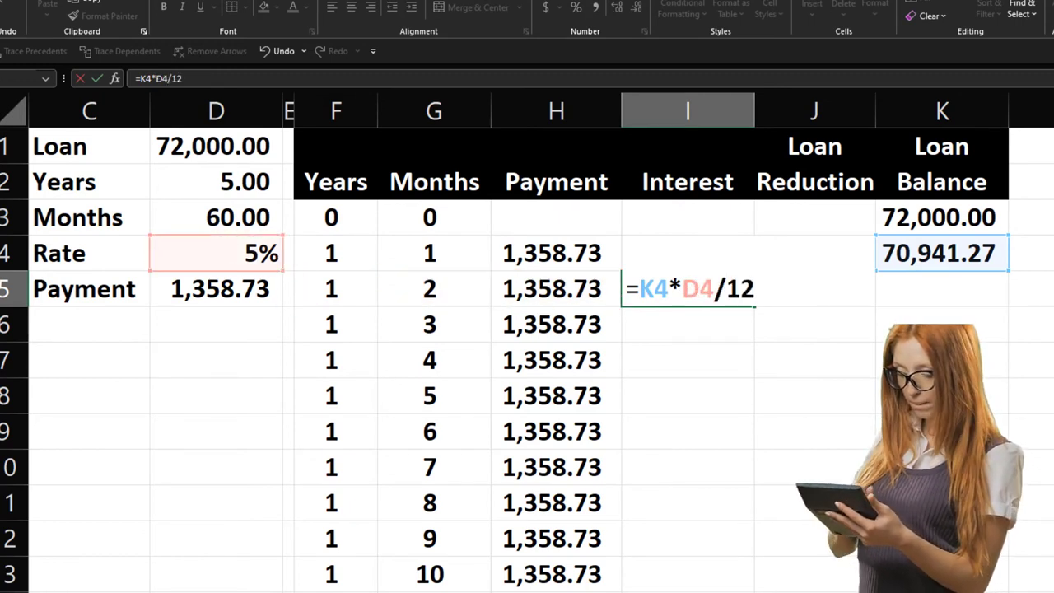
key(Return)
key(Right)
key(Up)
key(Left)
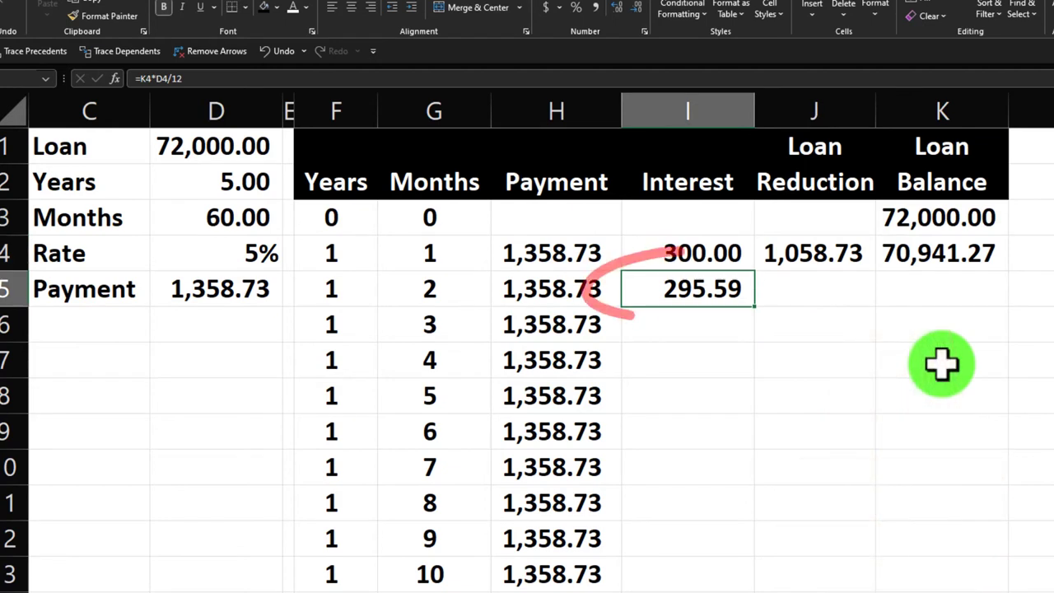
key(Right)
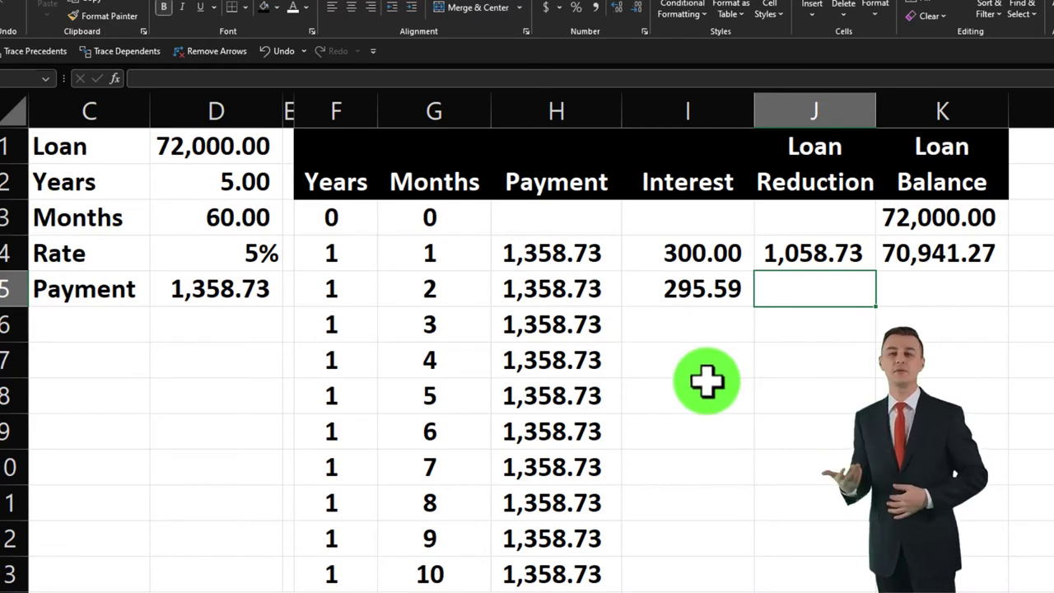
Step: Enter =H5-I5 in J5 for a month 2 loan reduction of 1,063.14
text(=)
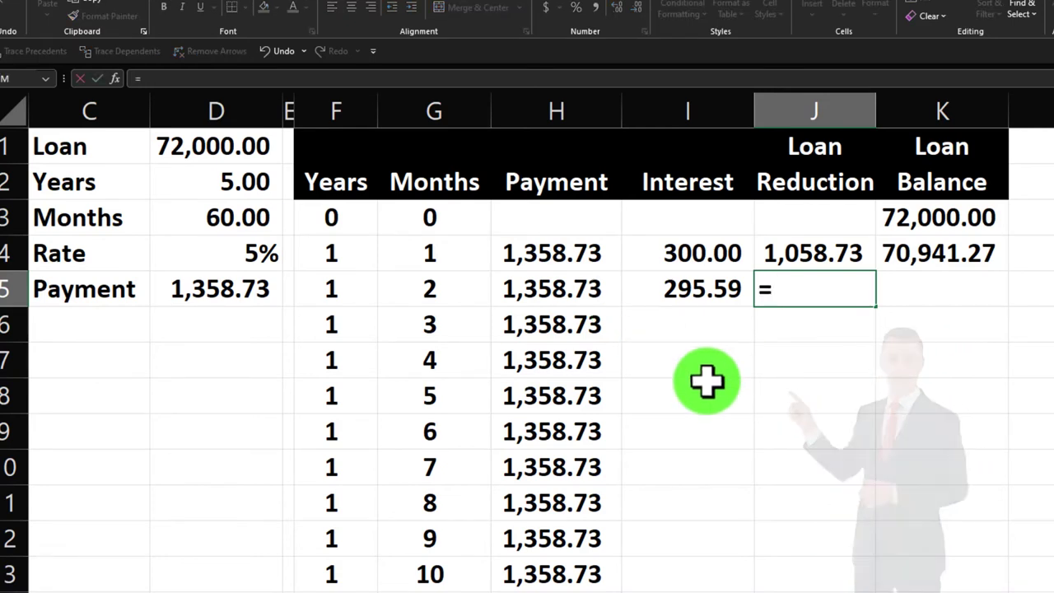
key(Left)
key(Left)
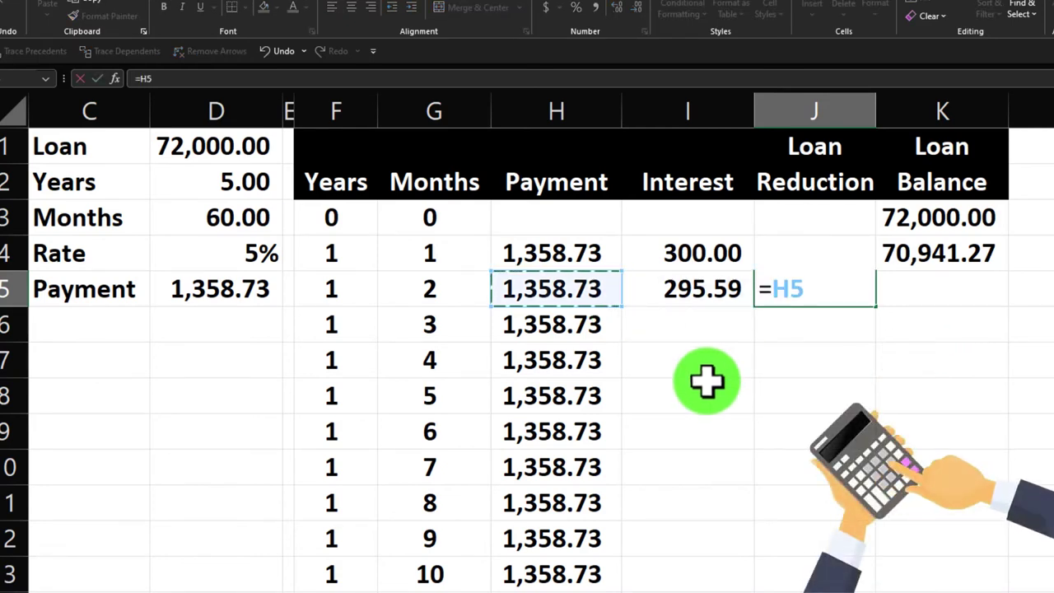
text(-)
key(Left)
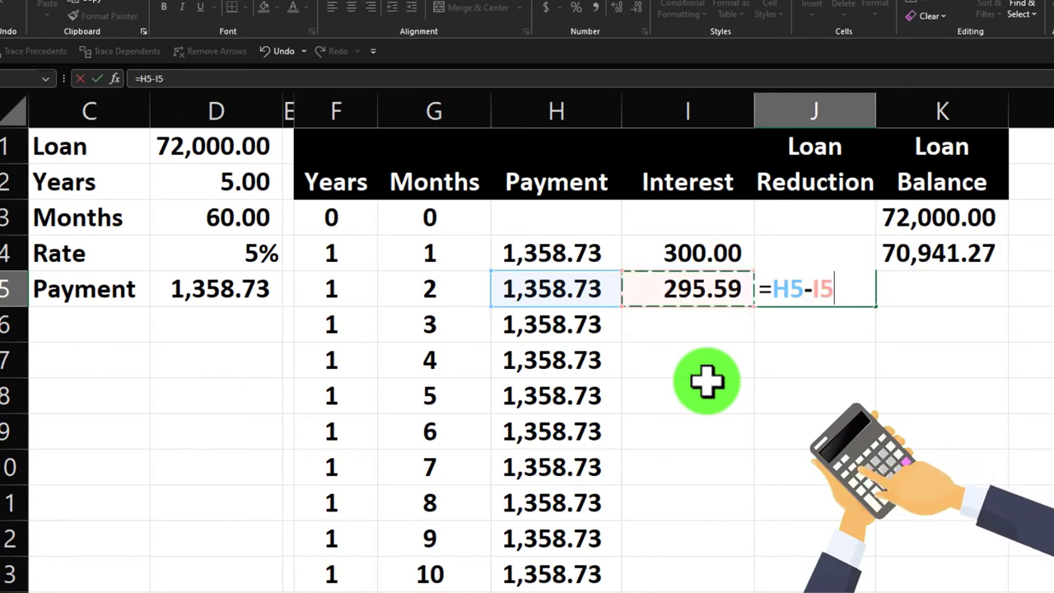
key(Return)
key(Up)
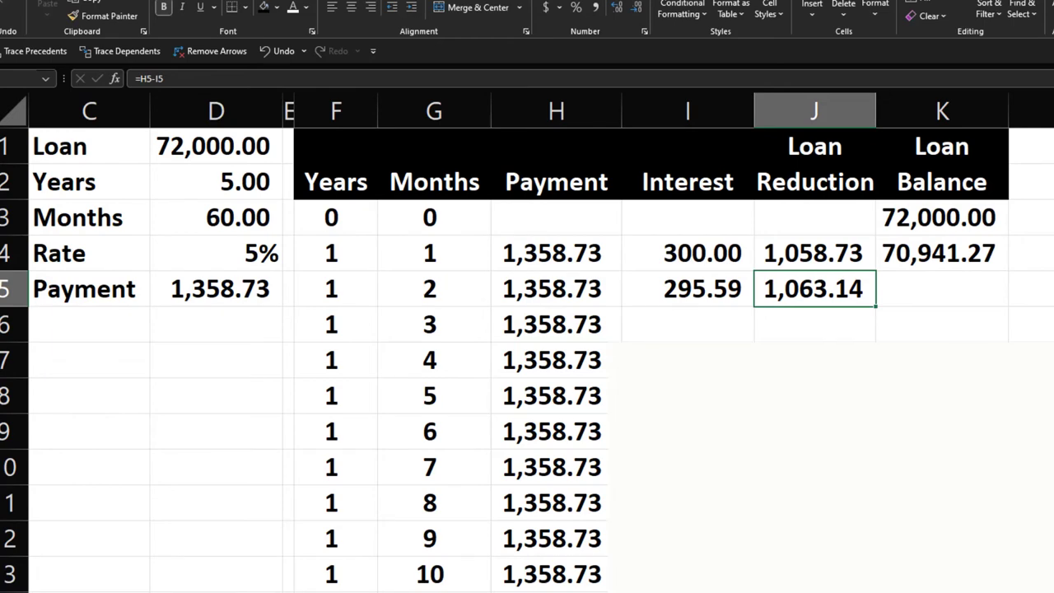
Step: Enter =K4-J5 in K5 for a month 2 balance of 69,878.13
key(Right)
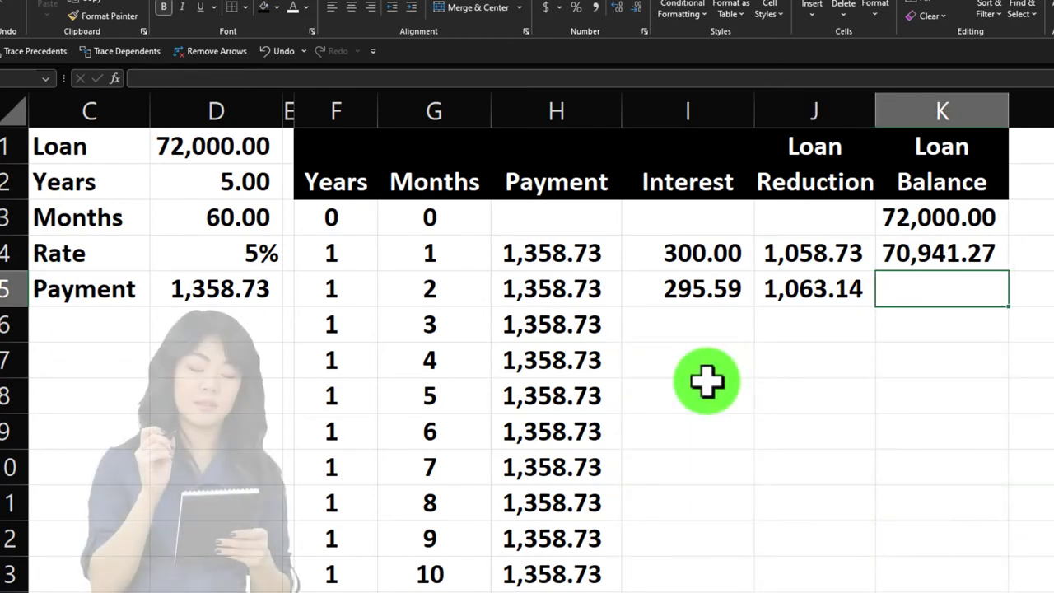
text(=)
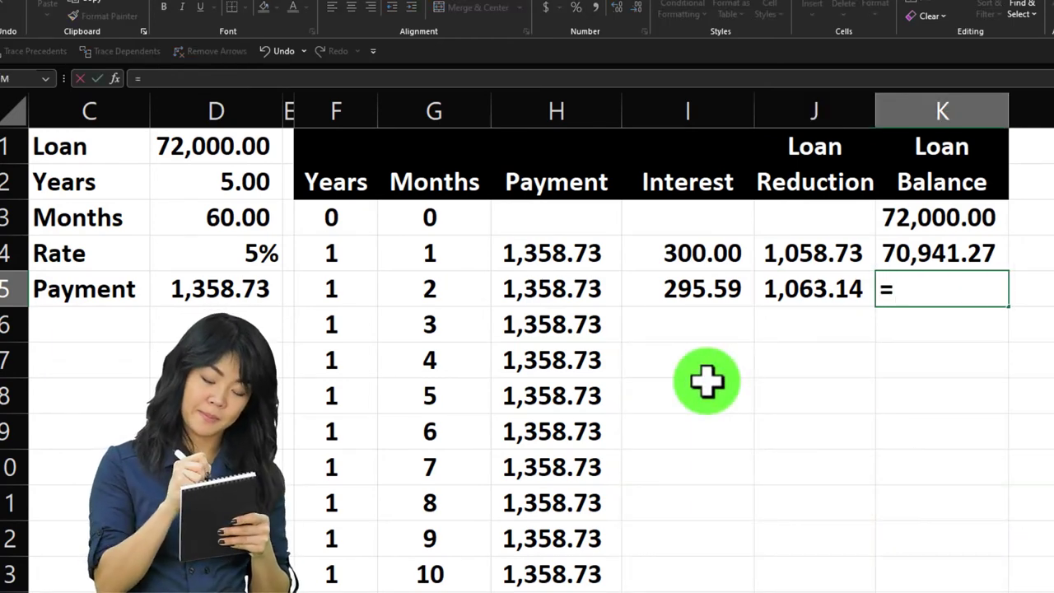
key(Up)
text(-)
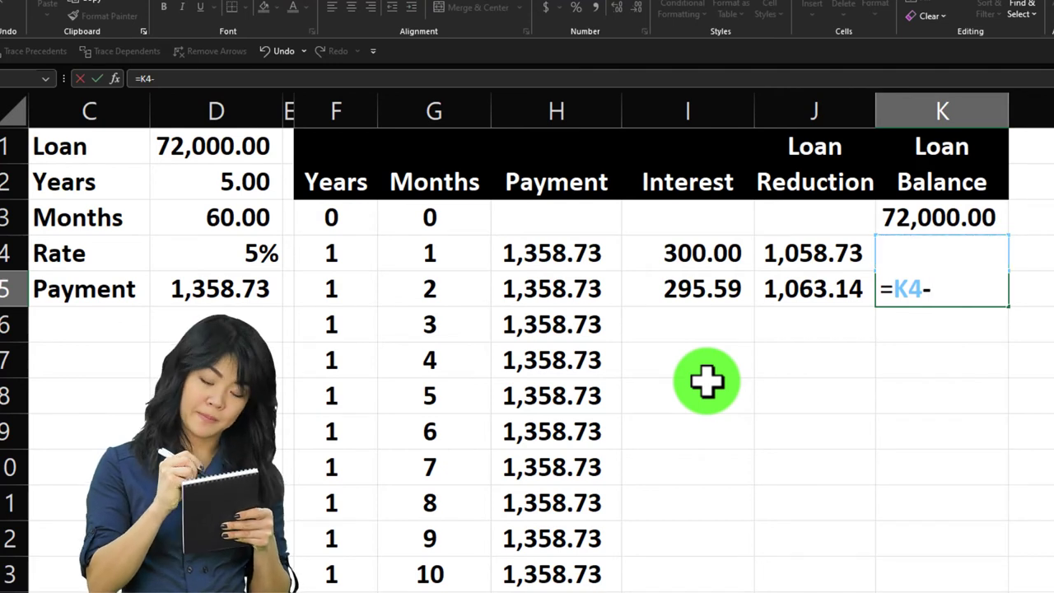
key(Return)
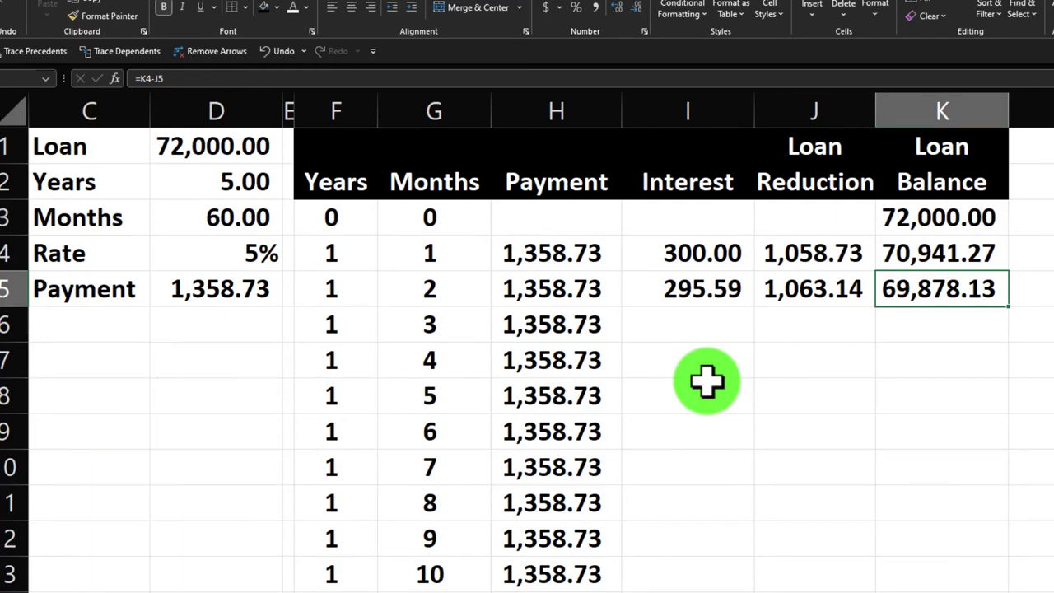
click(567, 284)
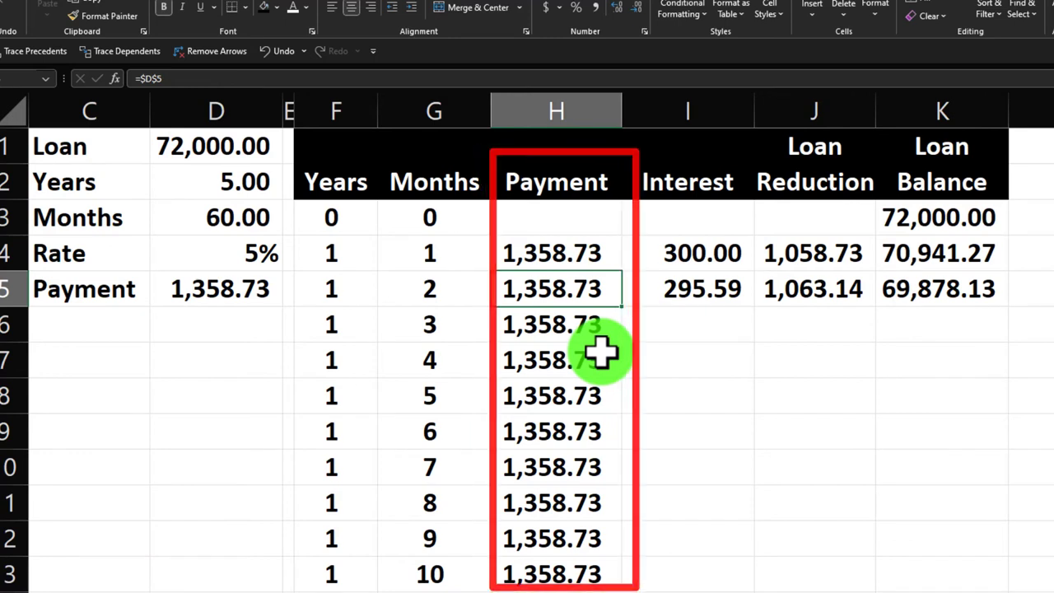
key(Right)
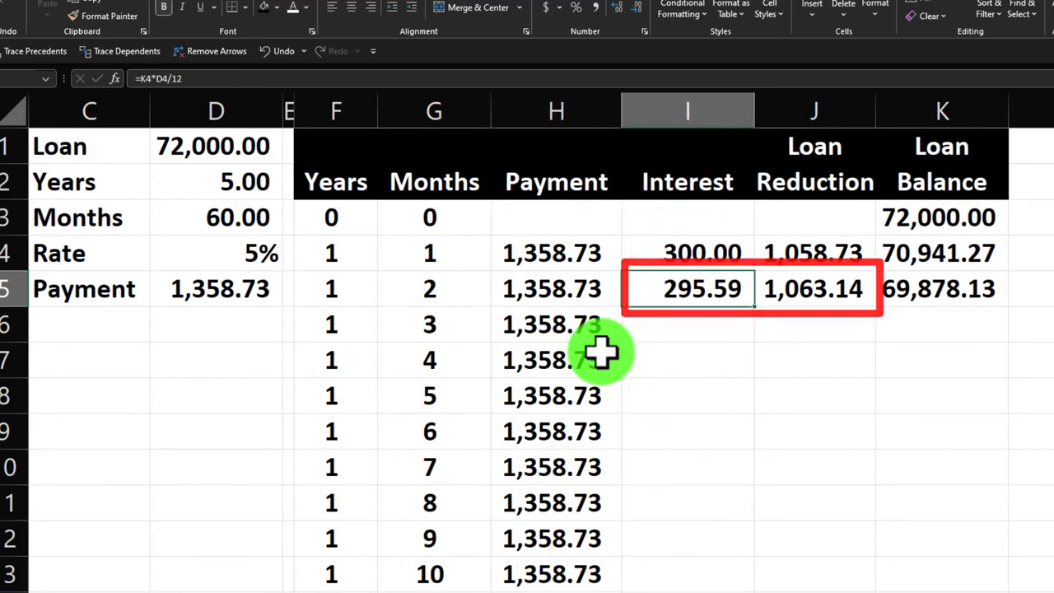
key(Right)
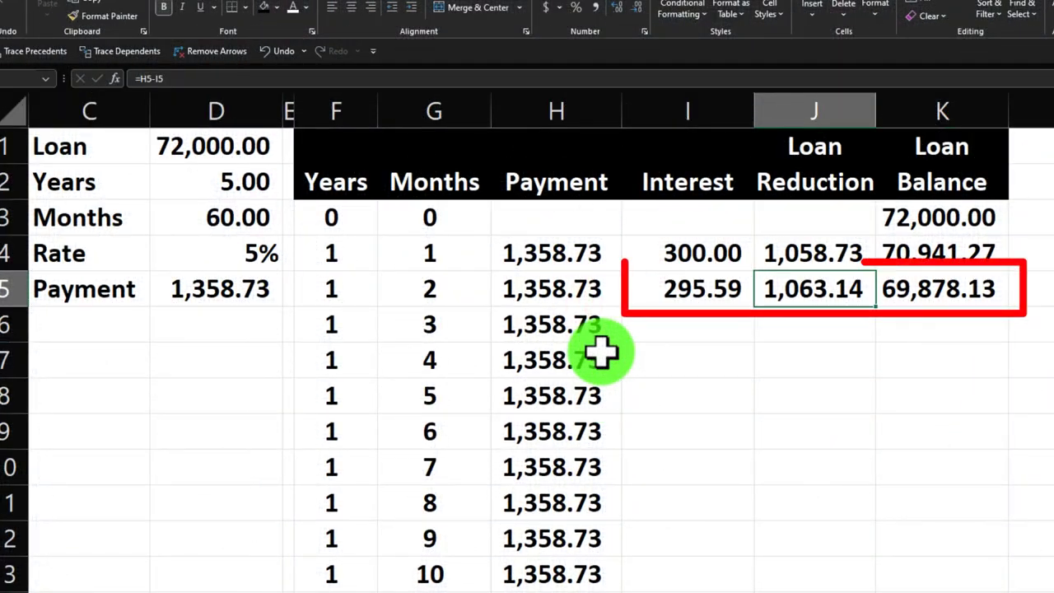
drag(682, 287, 905, 287)
Step: Clear month 2's I5:K5 and change I4 to =K3*$D$4/12 with an absolute rate
key(Delete)
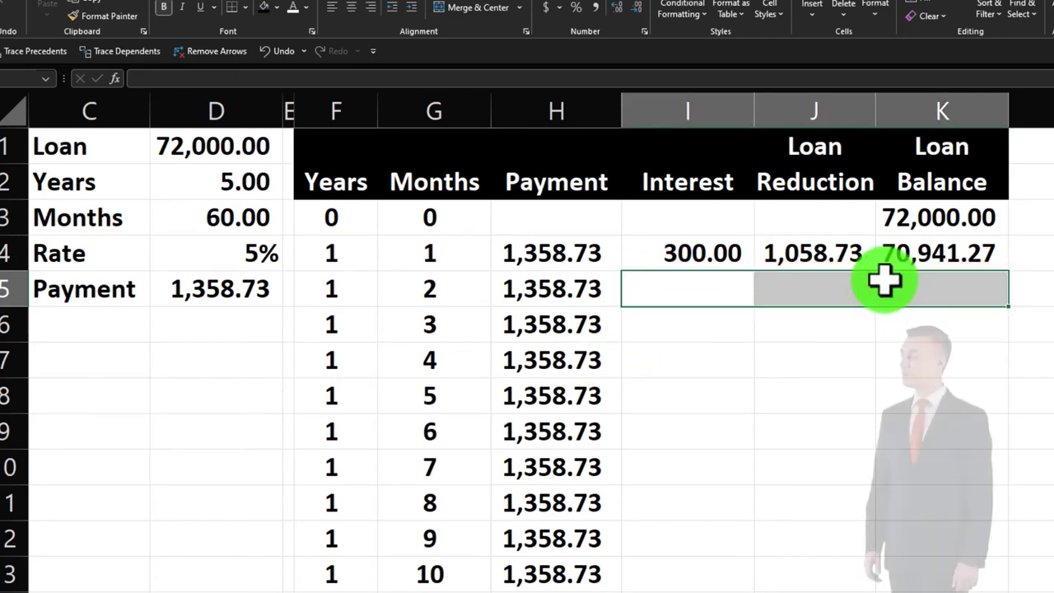
double_click(702, 255)
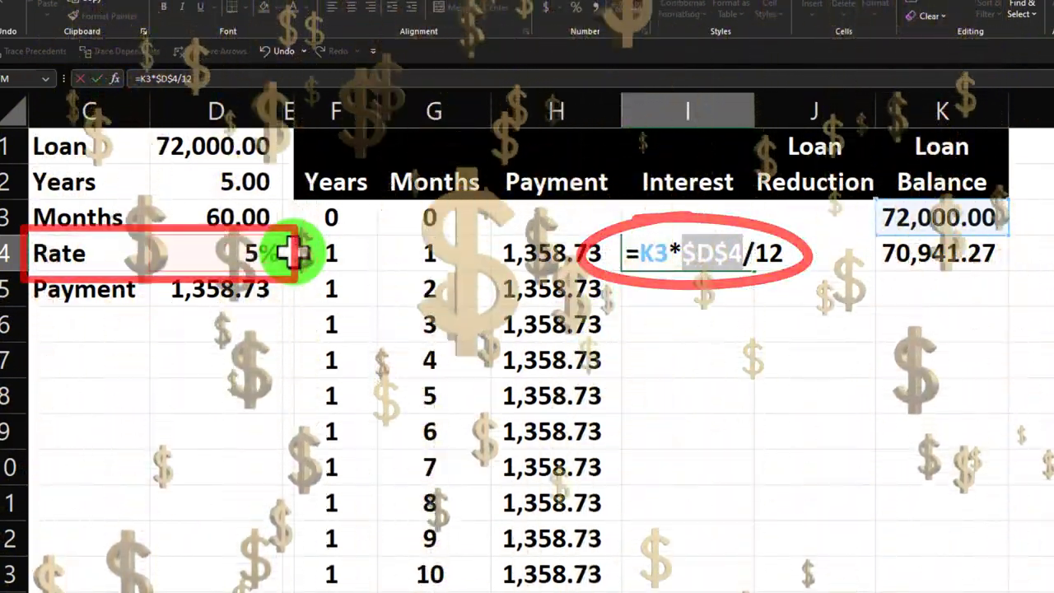
key(ctrl+Return)
key(Return)
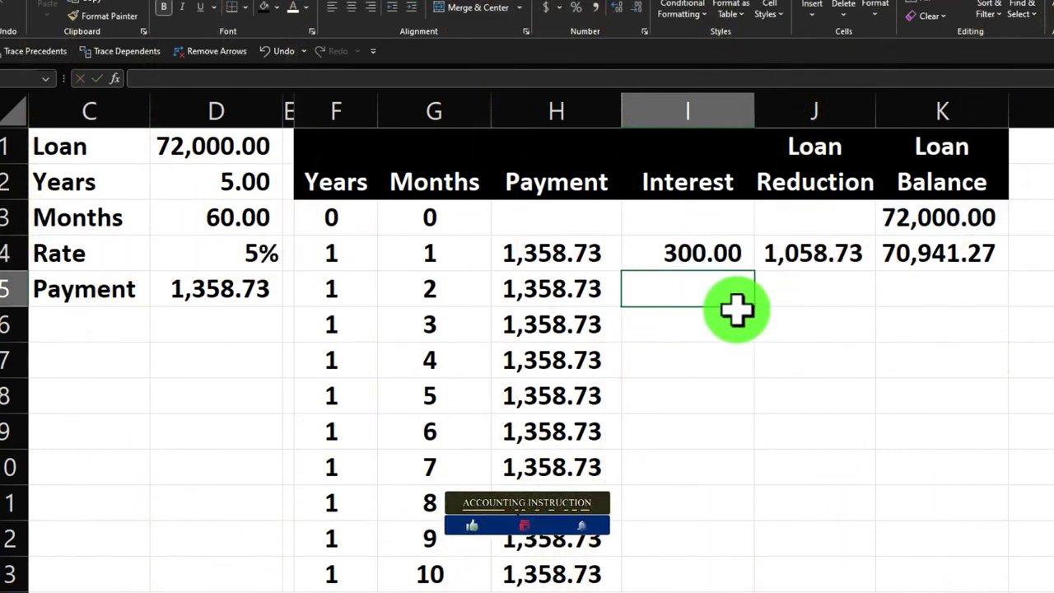
double_click(802, 255)
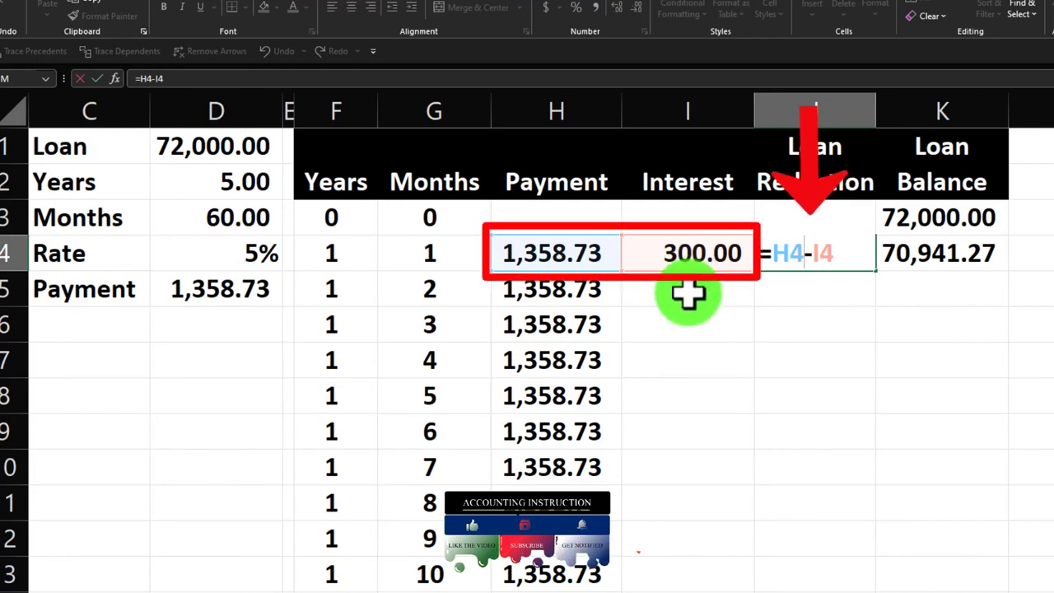
key(Return)
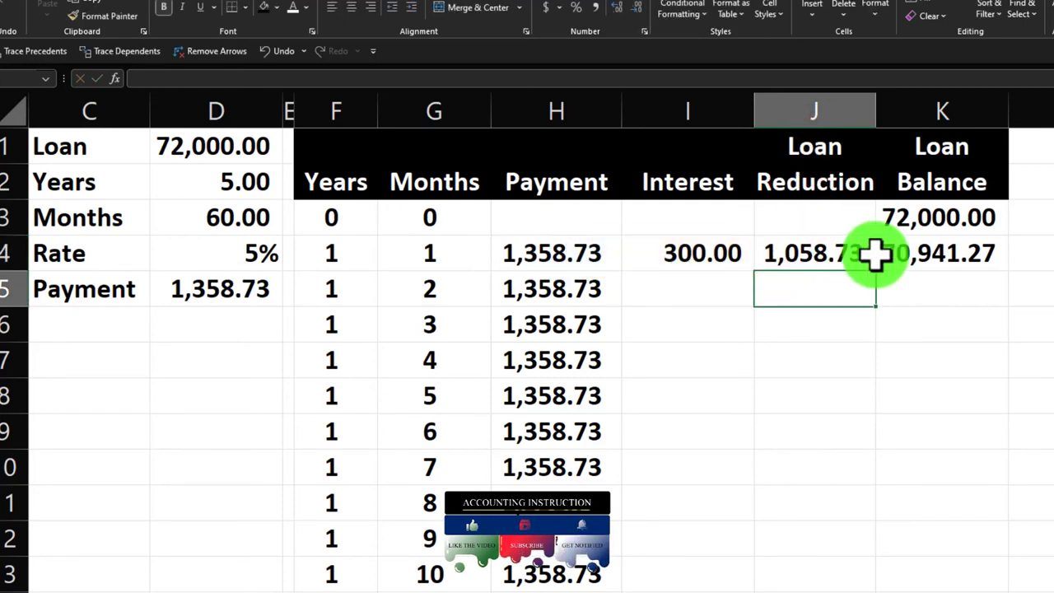
click(922, 254)
double_click(929, 253)
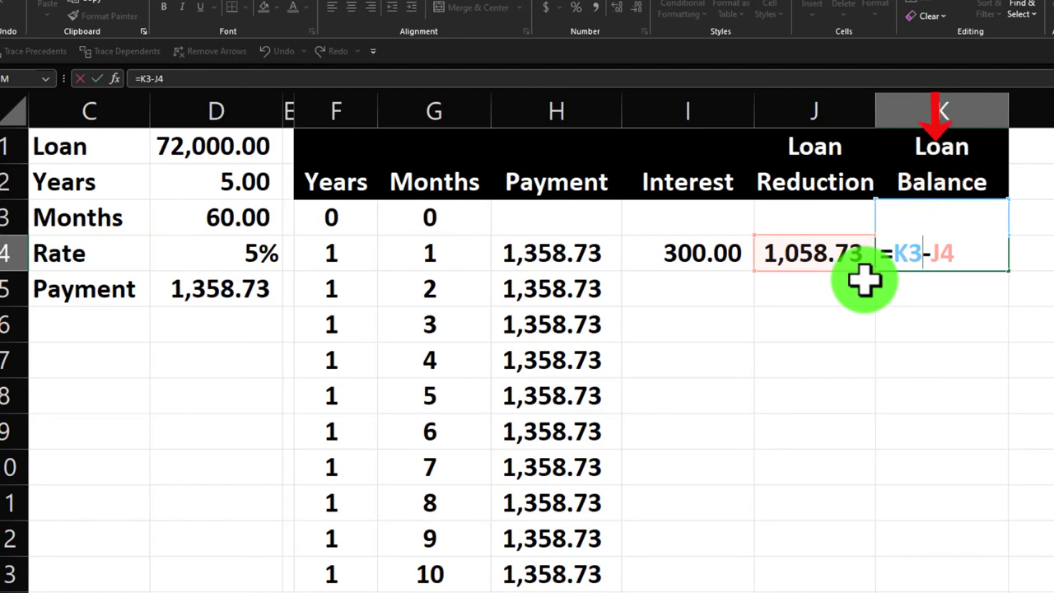
key(Return)
click(731, 256)
drag(731, 255, 941, 258)
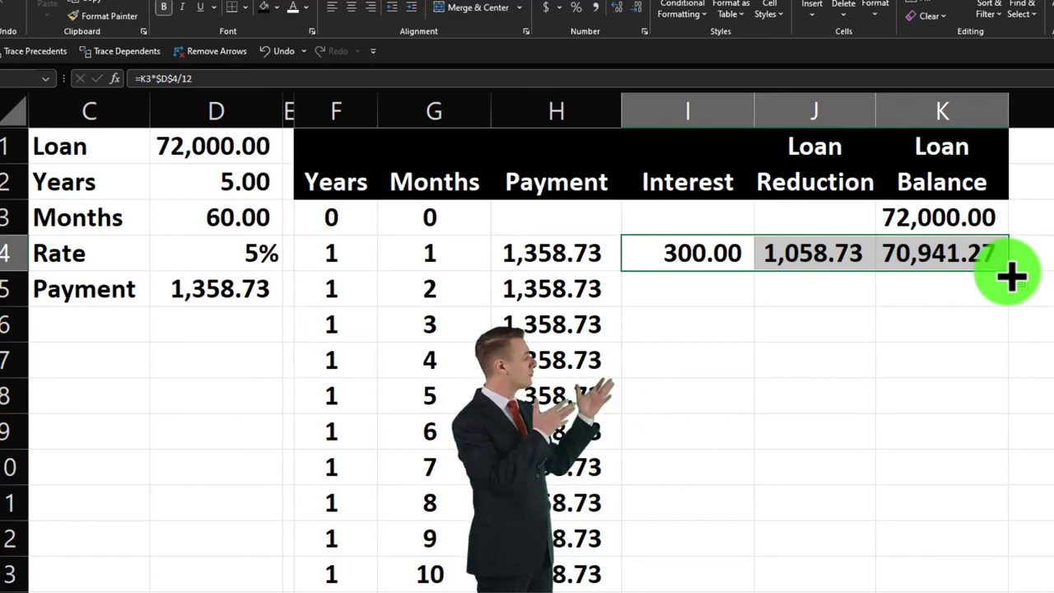
Step: Fill the I4:K4 formulas down to month 60 and verify the final balance is 0.00
double_click(1009, 272)
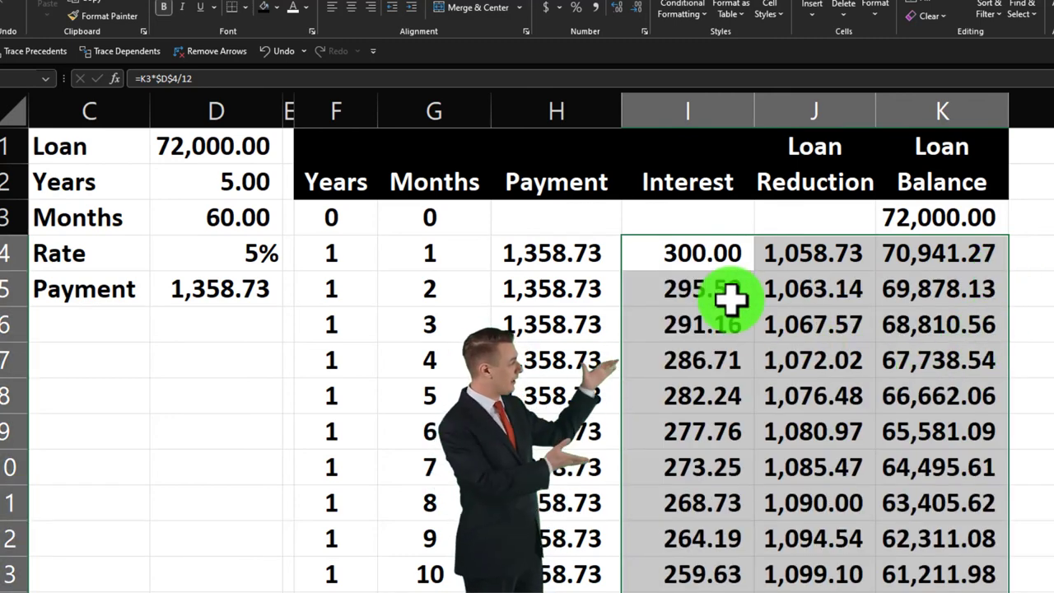
click(706, 262)
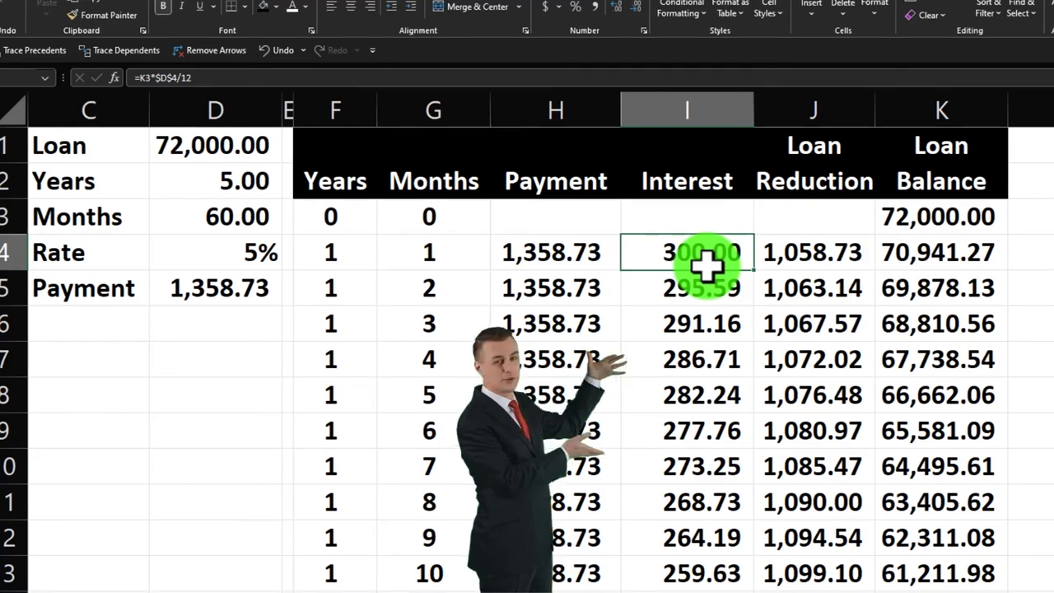
key(Down)
key(Down)
key(Down)
key(Down)
key(Down)
key(Down)
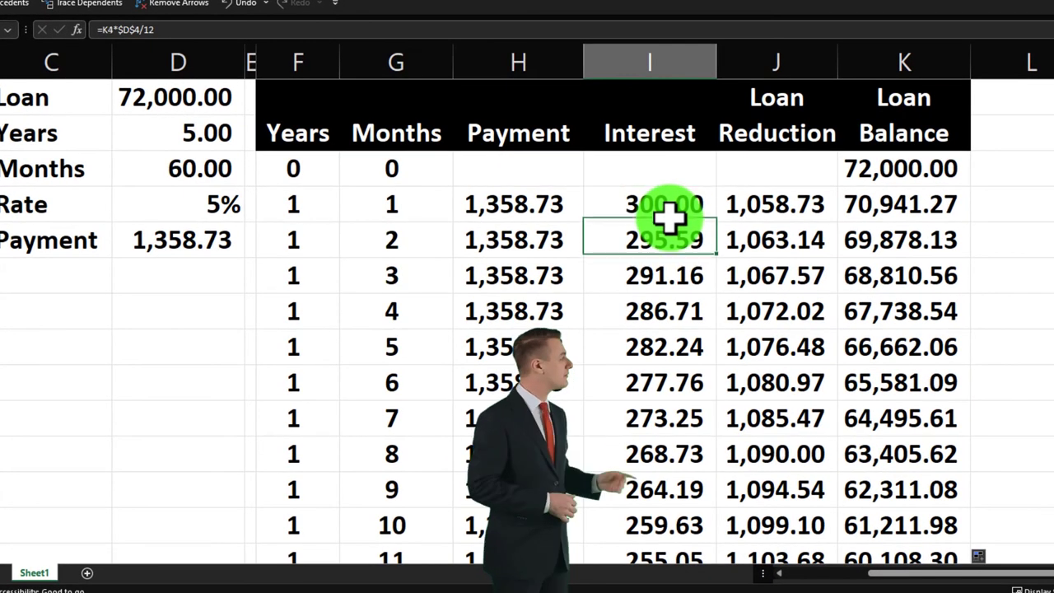
key(Right)
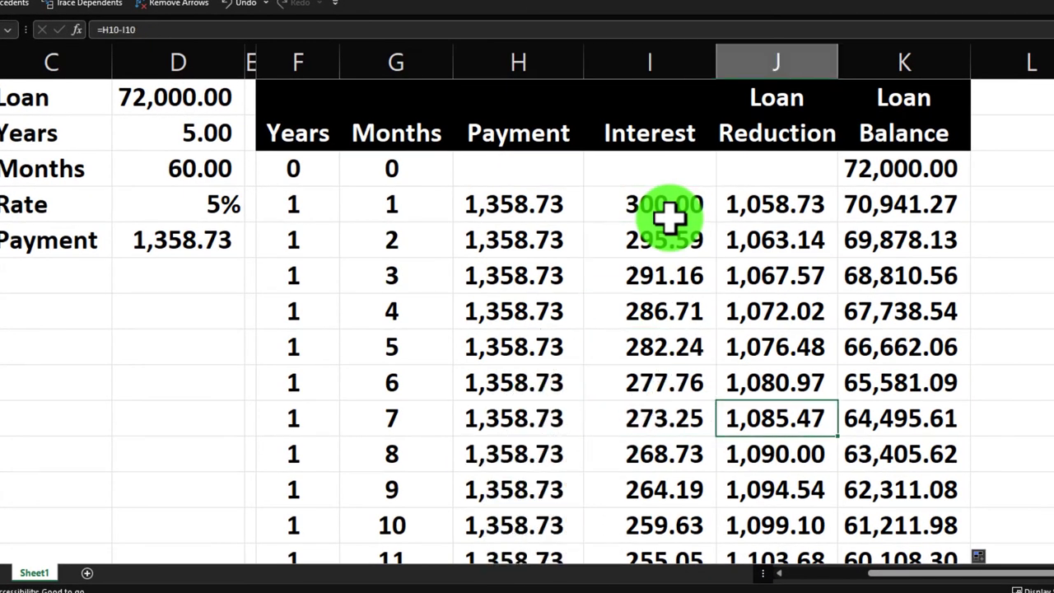
key(Down)
key(Down)
key(Down)
key(Down)
key(Down)
key(Down)
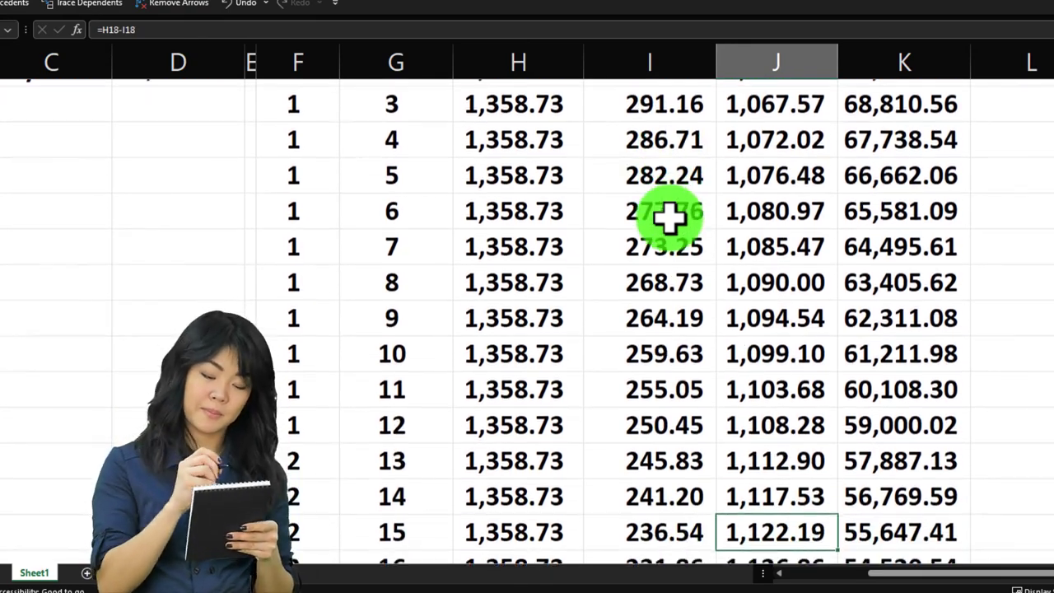
key(Down)
key(Down)
key(Down)
key(Down)
key(Down)
key(Down)
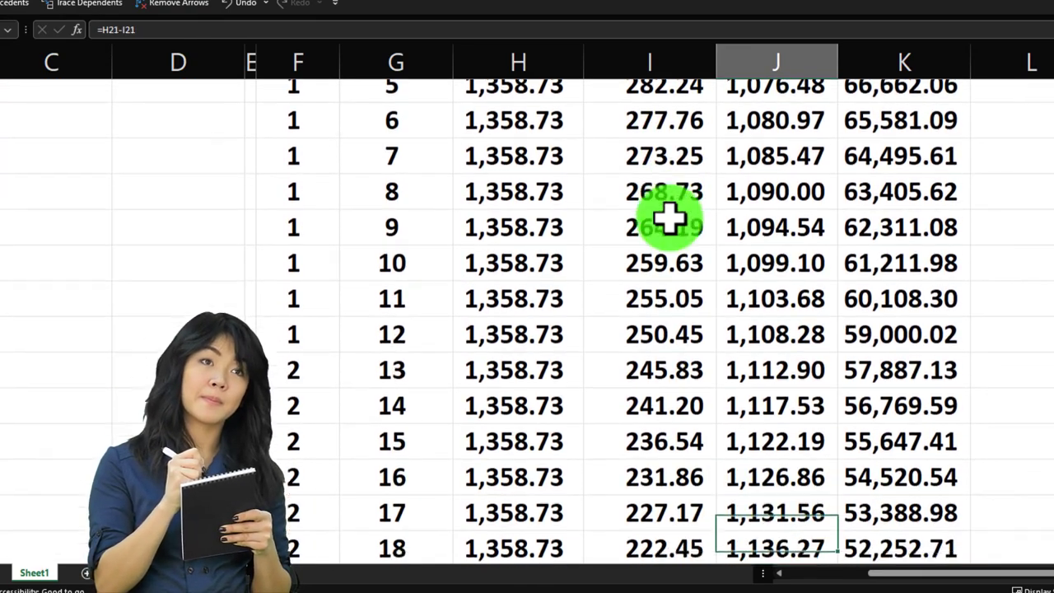
key(Down)
key(Down)
key(Down)
key(Down)
key(Down)
key(Down)
key(Down)
key(Down)
key(Down)
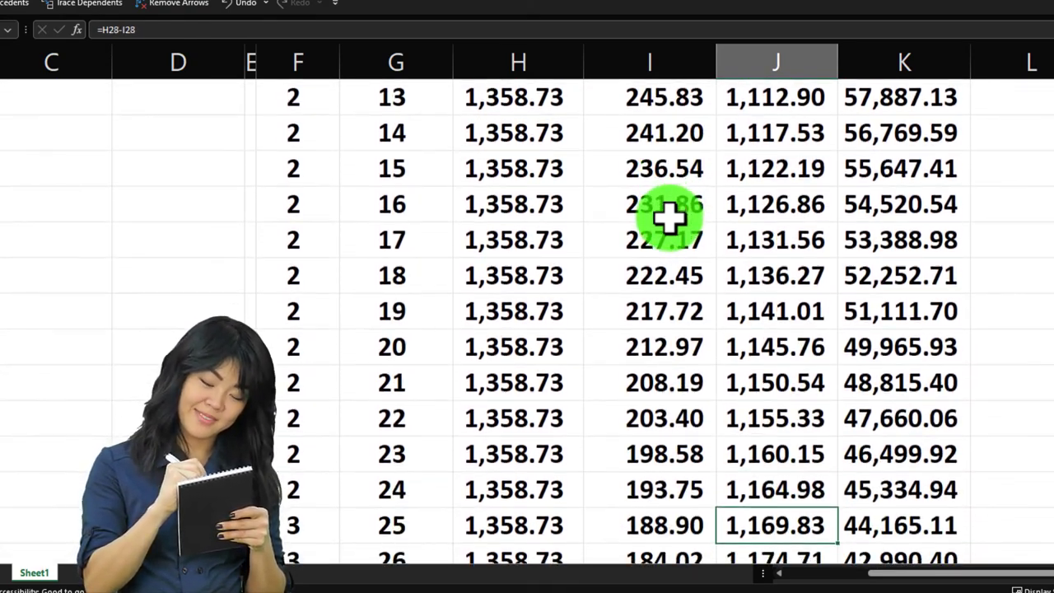
key(Down)
key(Down)
key(Down)
key(Down)
key(Down)
key(Down)
key(Down)
key(Down)
key(Down)
key(Down)
key(Down)
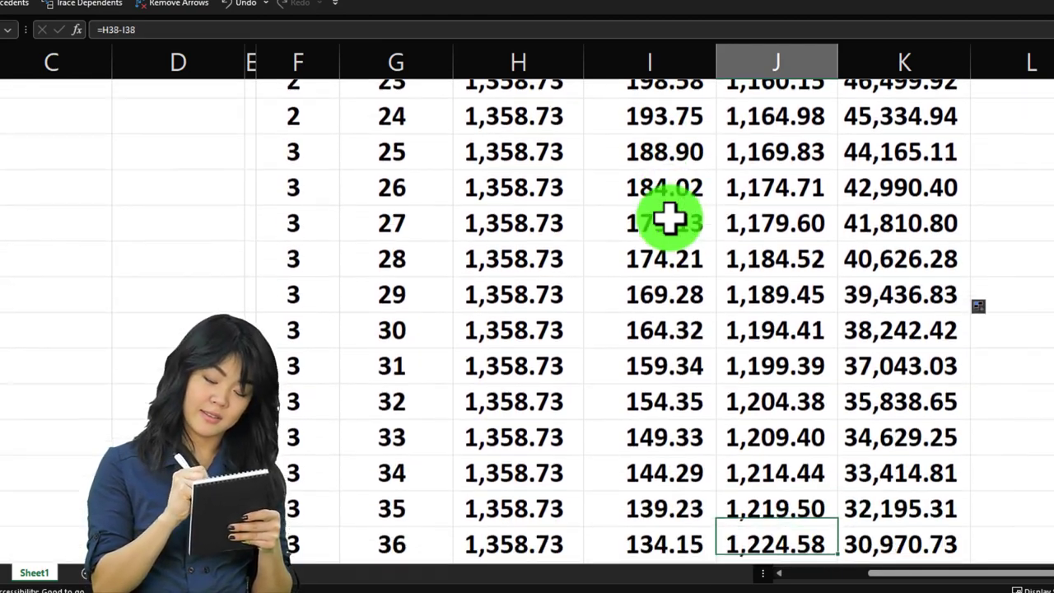
key(Down)
key(Down)
key(Down)
key(Down)
key(Down)
key(Down)
key(Down)
key(Down)
key(Down)
key(Down)
key(Down)
key(Down)
key(Down)
key(Down)
key(Down)
key(Down)
key(Down)
key(Down)
key(Down)
key(Down)
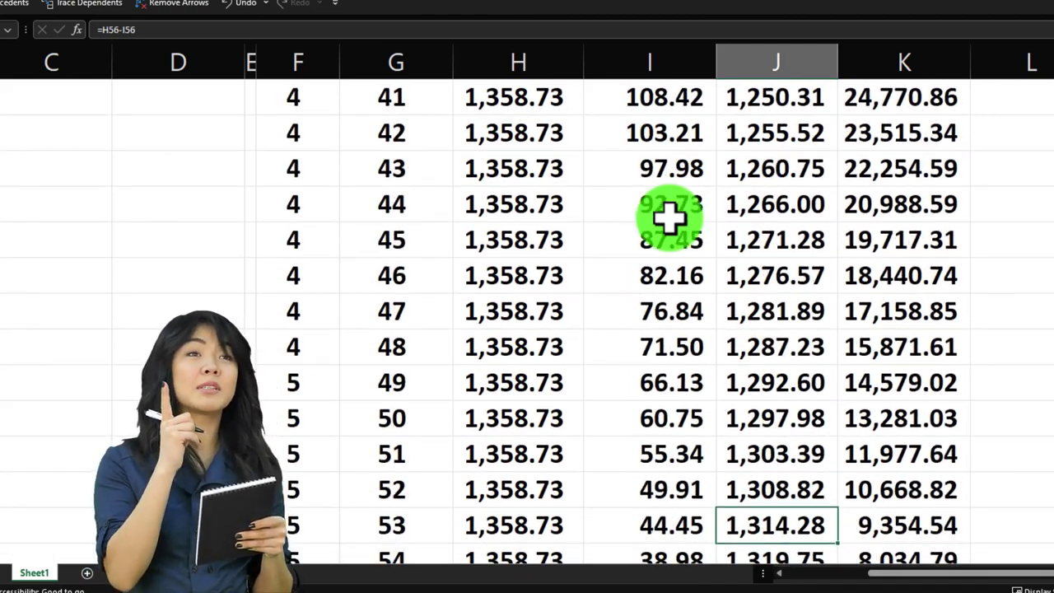
key(Up)
key(Right)
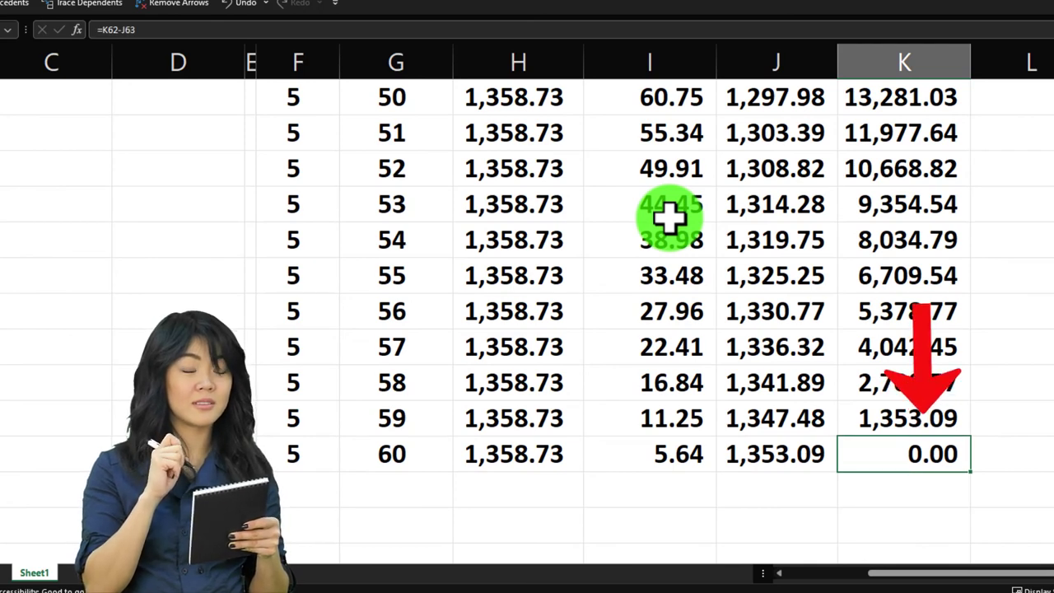
drag(317, 450, 882, 78)
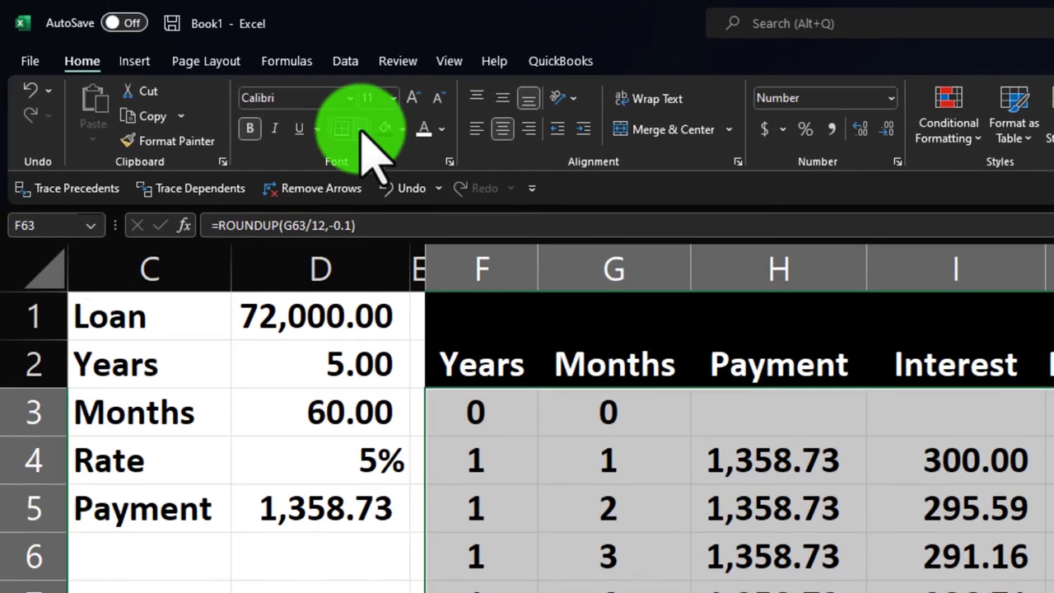
Step: Apply All Borders to the amortization table, then select the loan input block C1:D5
click(359, 129)
click(382, 319)
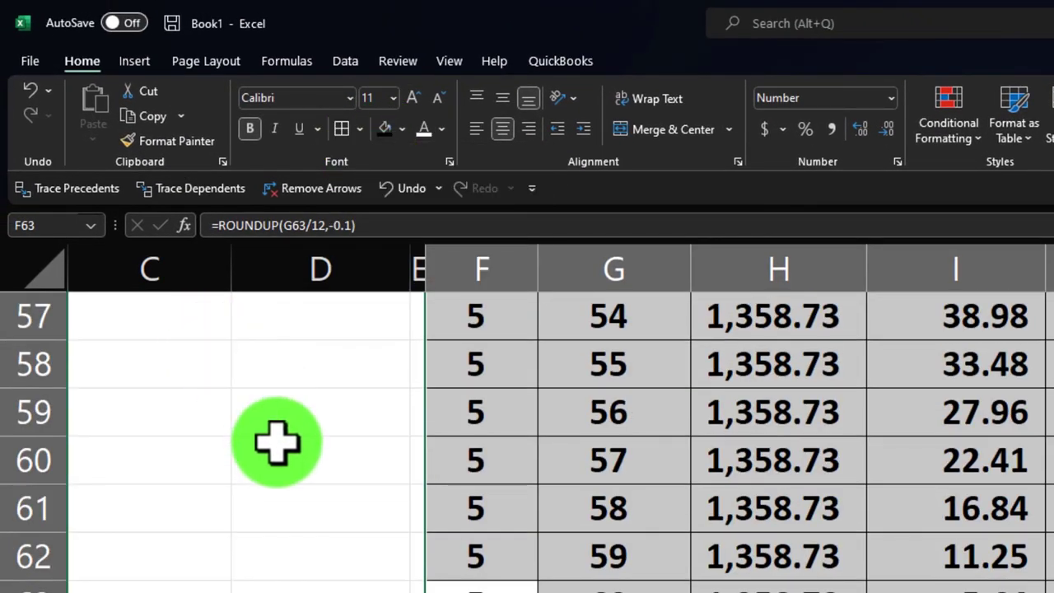
scroll(277, 439, up, 19)
drag(189, 319, 313, 456)
drag(226, 325, 291, 489)
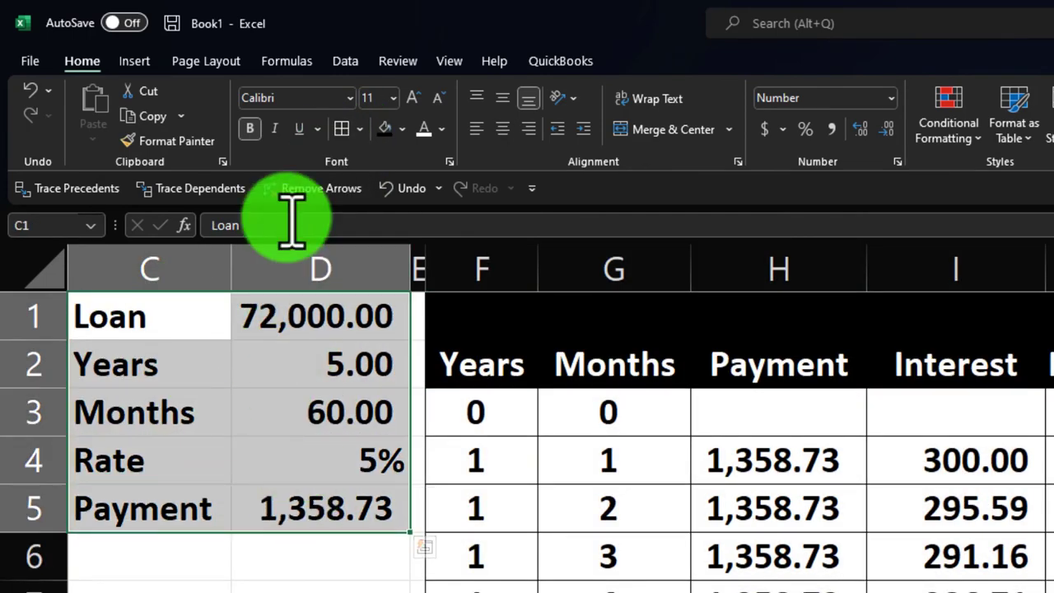
click(556, 550)
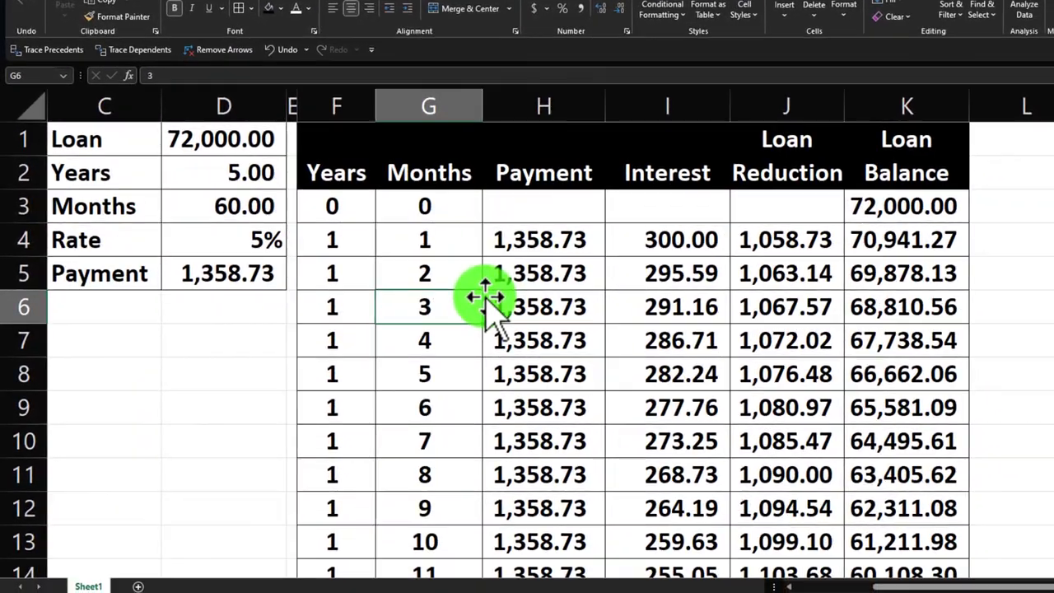